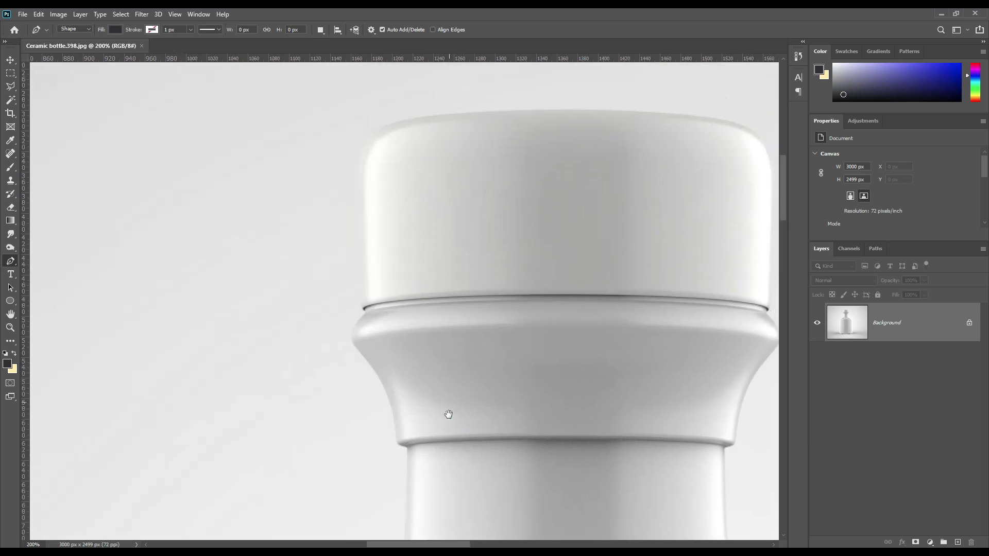
Start a Pen tool shape tracing the bottle's left edge roughly from below the cap, down the neck and onto the shoulder.
left_click(364, 316)
left_click(366, 368)
left_click(407, 455)
left_click_drag(489, 459, 522, 67)
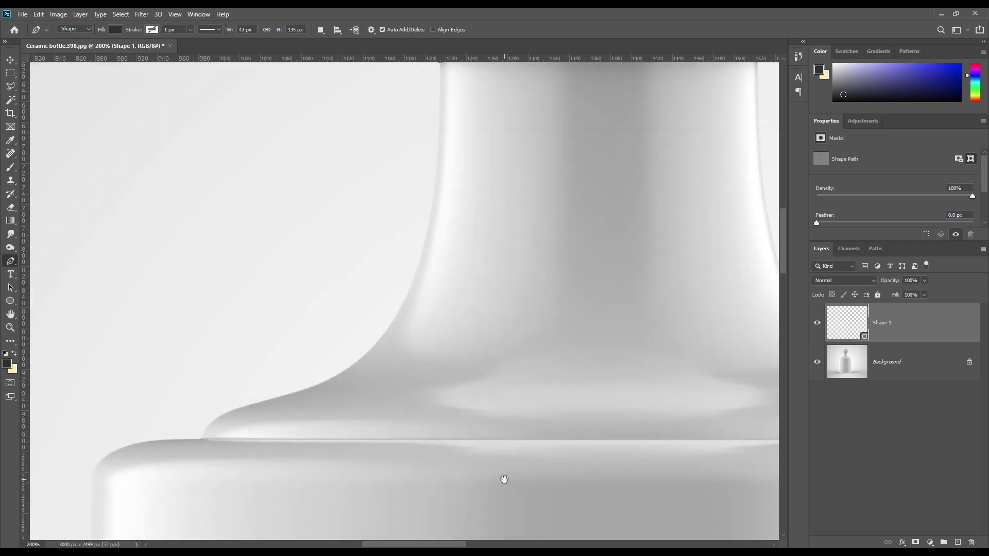
left_click(262, 402)
left_click(200, 439)
left_click_drag(208, 472, 437, 309)
left_click(322, 323)
left_click_drag(449, 443, 388, 255)
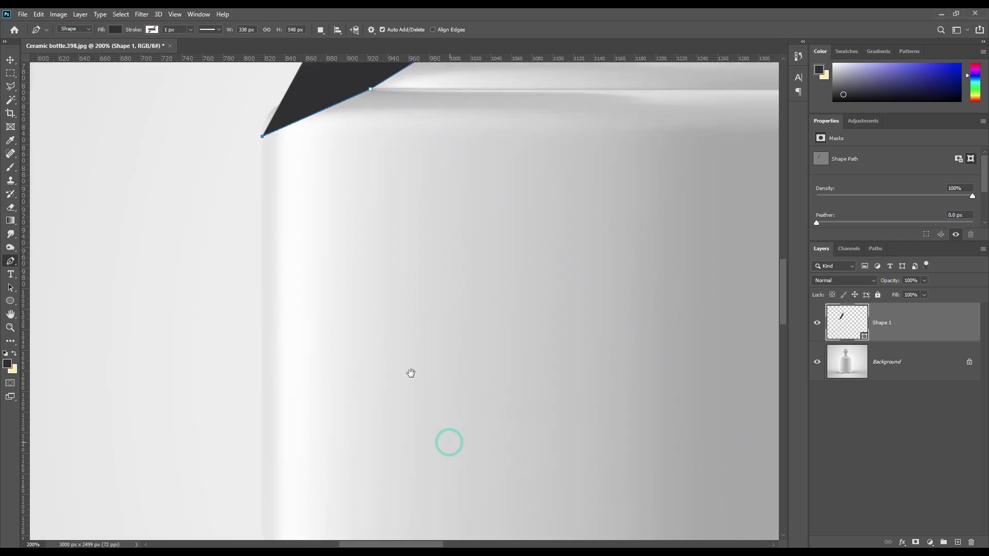
Continue the shape's outline down the left side of the bottle body and along its base to the right side.
left_click_drag(408, 411, 360, 67)
left_click(242, 396)
left_click(309, 462)
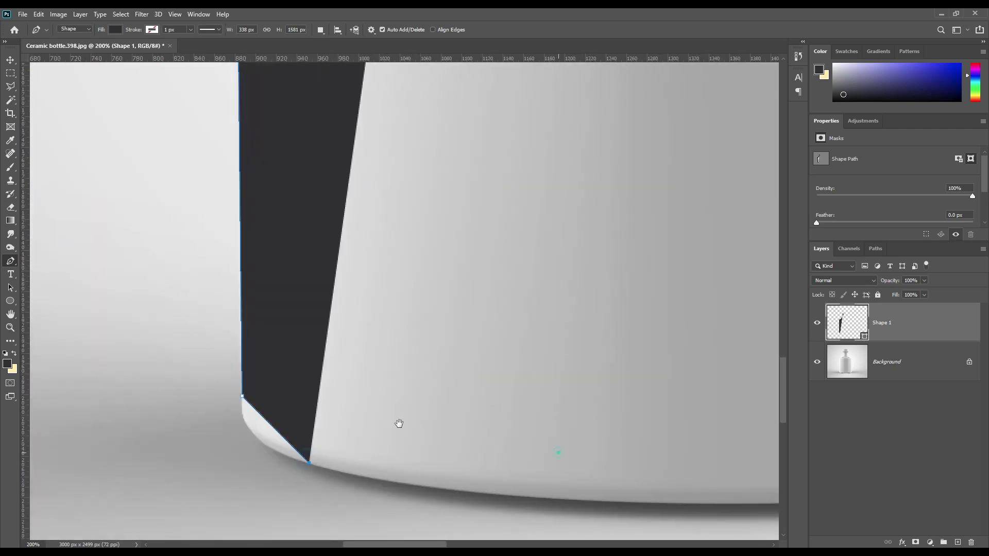
scroll(399, 424, "right", 10)
left_click(397, 364)
scroll(505, 434, "up", 8)
left_click(477, 278)
Set the shape layer's opacity to 0% and trace up the bottle's right side to close the outline below the cap.
key("0")
key("0")
left_click(370, 231)
left_click_drag(278, 260, 384, 378)
left_click(402, 309)
left_click_drag(267, 313, 467, 540)
left_click(431, 242)
left_click(478, 149)
left_click(476, 108)
left_click(73, 104)
With the Add Anchor Point Tool, bend the outline's top edge to follow the curved seam between cap and collar.
right_click(11, 261)
left_click(40, 290)
left_click_drag(264, 148, 391, 283)
key("ctrl+plus")
left_click_drag(405, 209, 398, 187)
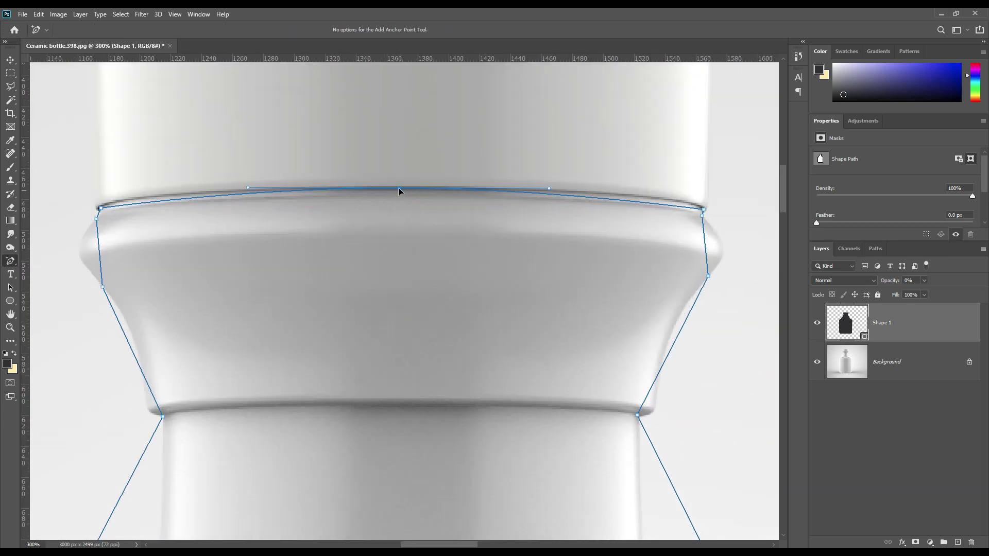
left_click_drag(549, 188, 712, 189)
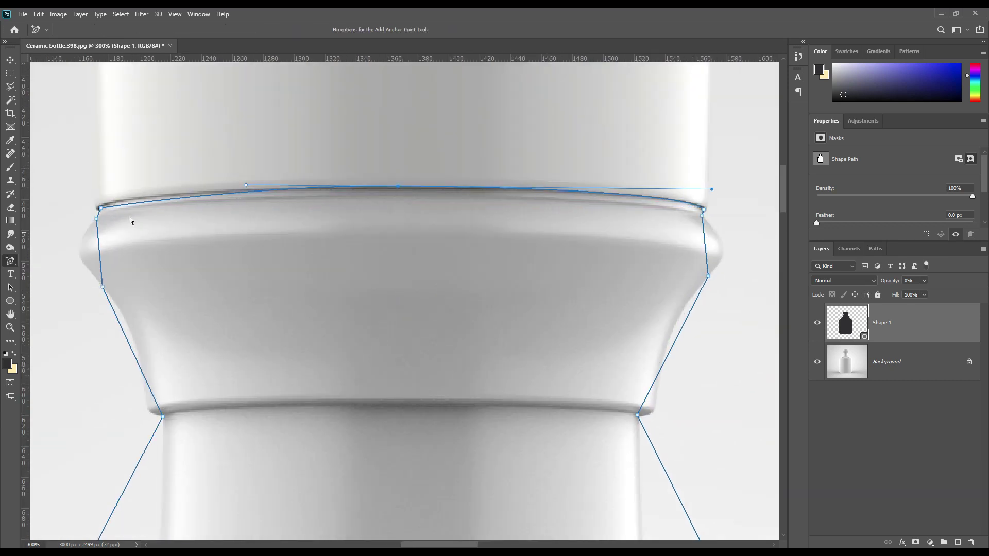
left_click(127, 204)
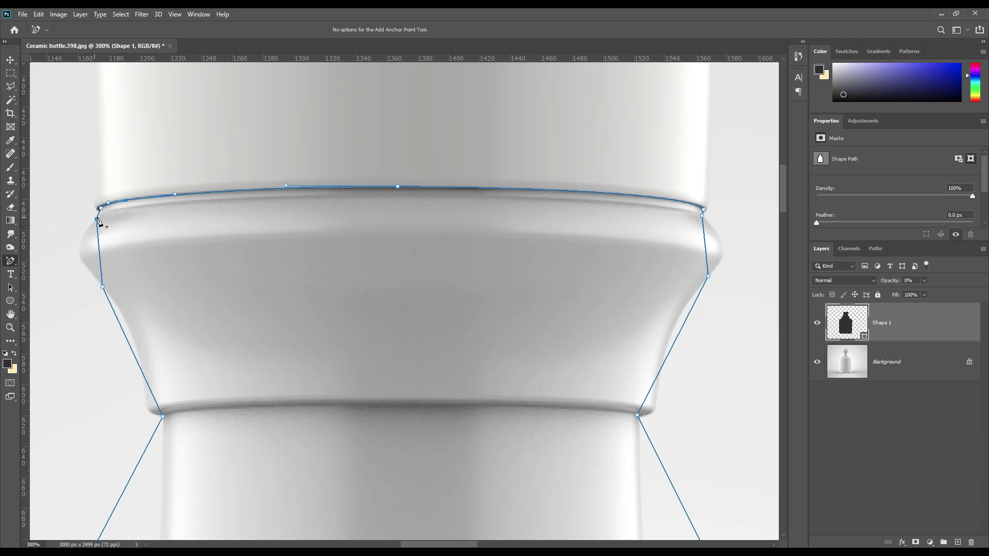
Add and adjust anchor points on both sides of the collar so the outline follows its flared profile.
left_click_drag(99, 253, 89, 272)
left_click_drag(117, 318, 124, 318)
left_click_drag(158, 405, 148, 409)
left_click_drag(137, 346, 148, 367)
left_click_drag(688, 323, 679, 315)
left_click_drag(706, 251, 724, 251)
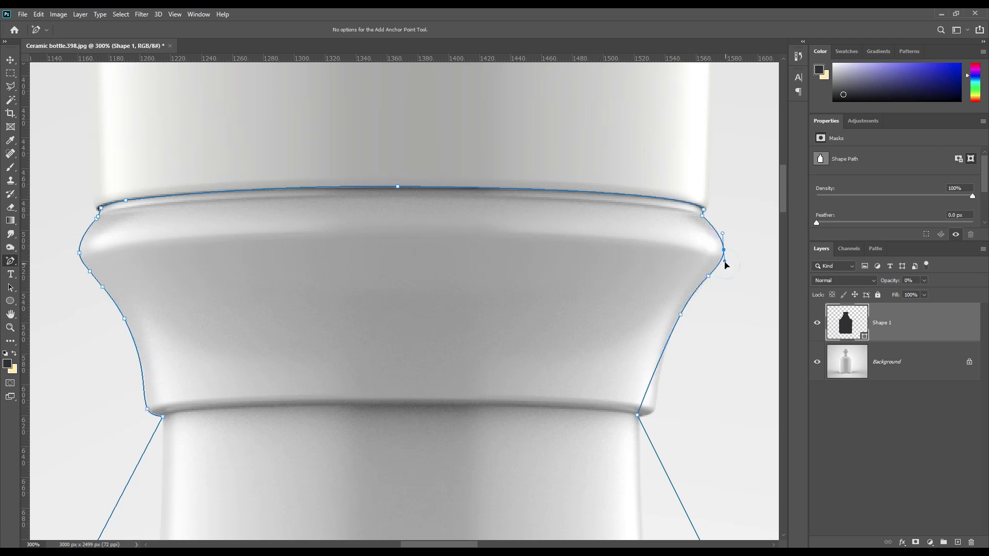
left_click_drag(642, 405, 655, 412)
left_click_drag(665, 346, 657, 352)
Bend the outline along the left side of the neck with an added anchor point and adjusted handles.
scroll(389, 473, "down", 4)
left_click_drag(384, 450, 579, 290)
left_click_drag(182, 311, 295, 353)
left_click_drag(243, 451, 238, 468)
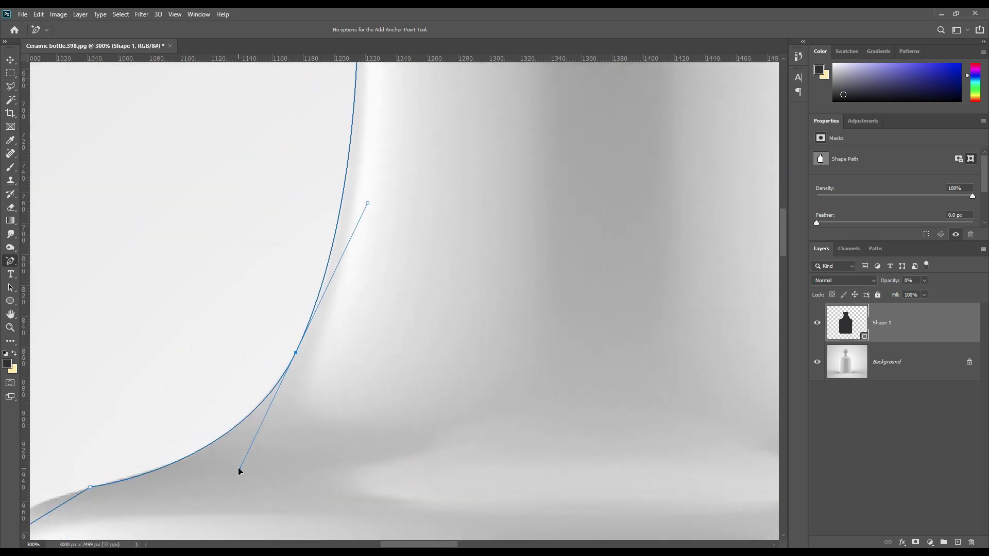
Curve the outline around the rounded ledge at the left foot of the neck and correct its anchor points.
scroll(421, 172, "down", 3)
scroll(457, 468, "left", 3)
left_click_drag(187, 404, 181, 399)
left_click_drag(247, 370, 215, 381)
left_click_drag(205, 380, 202, 382)
left_click(244, 374)
left_click_drag(296, 359, 320, 357)
left_click_drag(225, 374, 225, 375)
right_click(214, 380)
left_click(260, 143)
left_click(454, 237)
Round the outline around the upper-left corner of the bottle body with an added anchor point and adjusted handles.
left_click_drag(172, 472, 408, 377)
left_click(283, 378)
left_click_drag(282, 378, 259, 352)
left_click_drag(308, 332, 293, 328)
left_click_drag(232, 369, 229, 369)
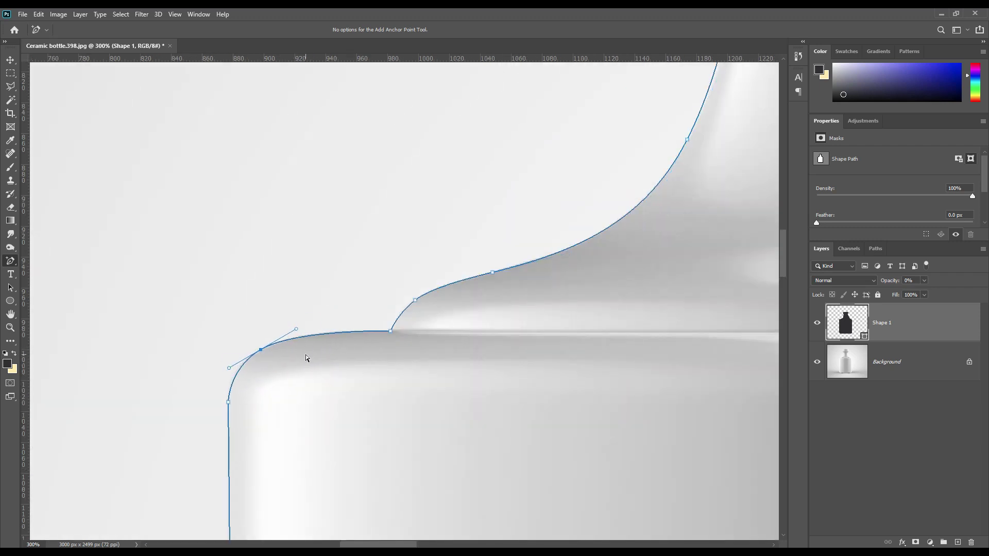
Add and adjust anchor points along the right side of the neck so the outline follows its curve.
left_click_drag(671, 370, 225, 419)
left_click_drag(460, 296, 369, 336)
left_click(467, 437)
left_click_drag(465, 439, 463, 437)
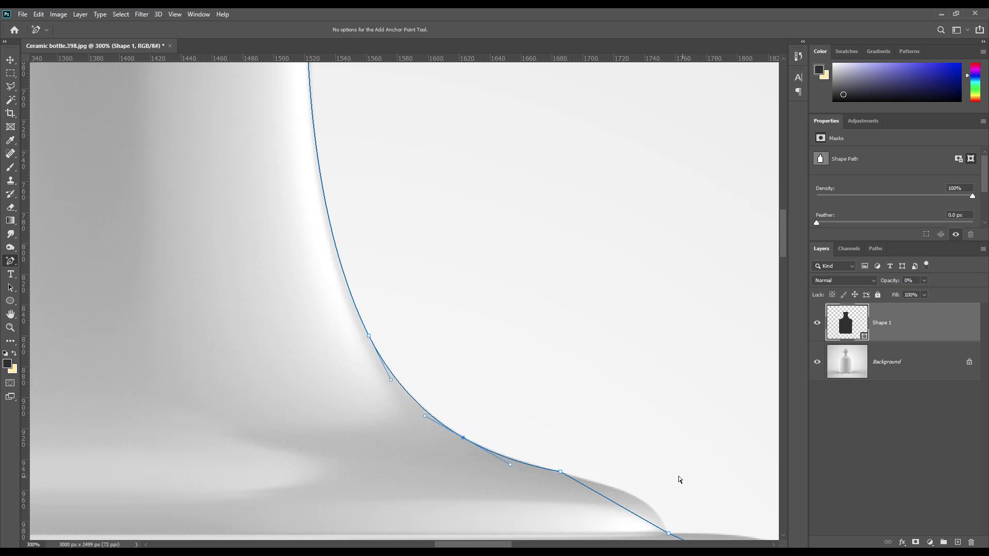
scroll(678, 480, "up", 3)
scroll(678, 479, "left", 1)
left_click_drag(401, 216, 417, 166)
left_click(416, 181)
Refine the outline's anchor points and curves along the right shoulder and right side of the bottle body.
left_click_drag(584, 376, 396, 318)
left_click_drag(361, 263, 344, 235)
right_click(288, 223)
left_click(320, 228)
left_click_drag(520, 339, 563, 317)
left_click_drag(474, 281, 473, 278)
left_click_drag(639, 448, 620, 217)
left_click(488, 315)
key("Right")
key("Right")
key("Right")
key("Right")
key("Right")
Curve the outline around the lower-right corner of the bottle's base.
left_click_drag(590, 367, 571, 232)
left_click_drag(600, 401, 600, 363)
left_click(415, 365)
left_click_drag(415, 365, 457, 355)
Refine the outline along the body's left edge and upper-left corner, adding an anchor point on the shoulder's top edge.
left_click_drag(179, 376, 484, 377)
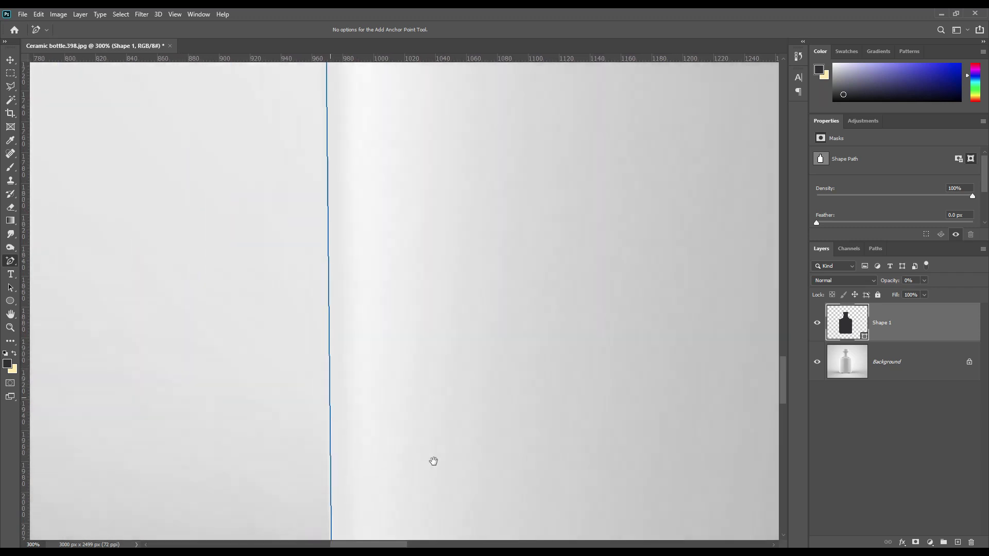
left_click_drag(433, 459, 516, 448)
left_click(415, 284)
left_click_drag(533, 292, 566, 307)
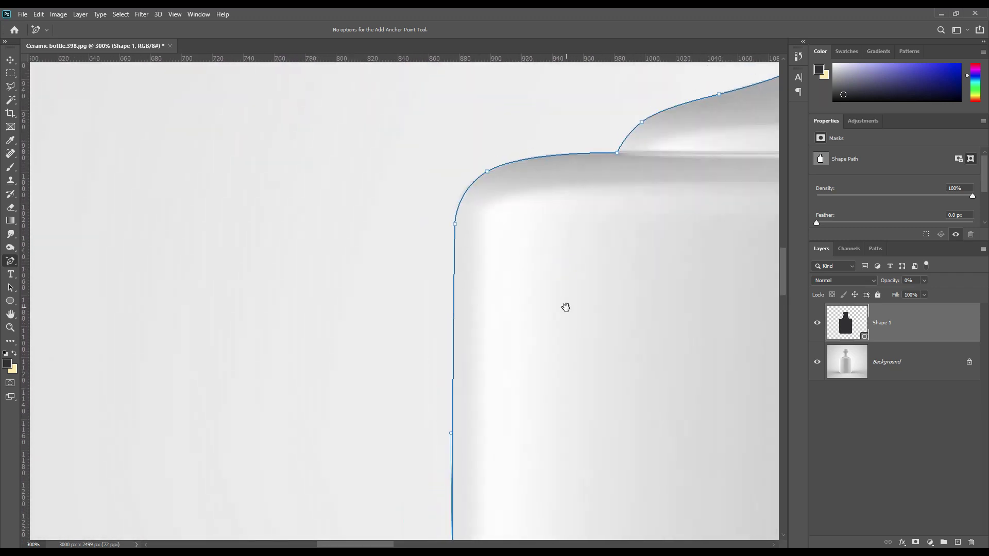
left_click(487, 172)
left_click_drag(455, 190, 453, 187)
left_click(525, 160)
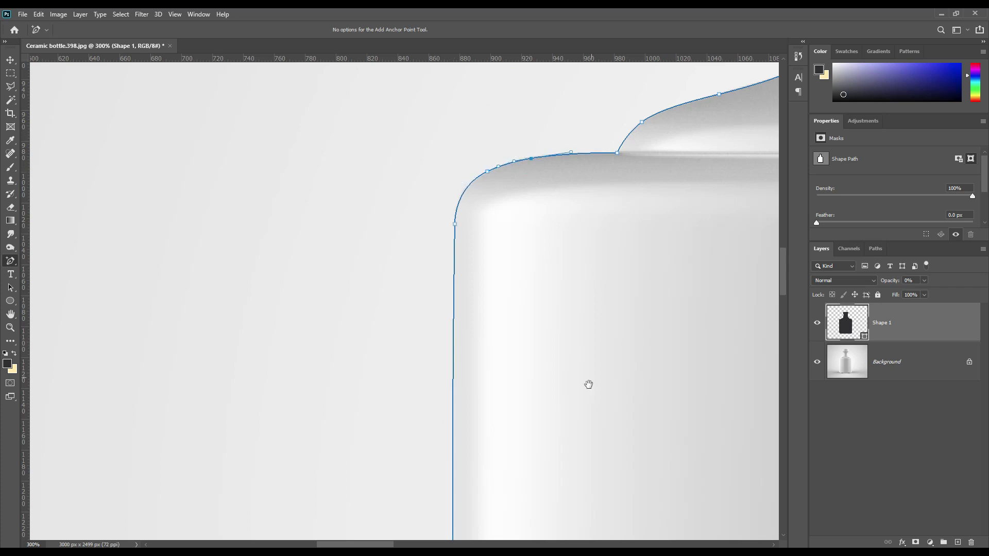
Bend the outline along the bottle's lower front edge so it follows the curved base.
left_click_drag(557, 349, 530, 257)
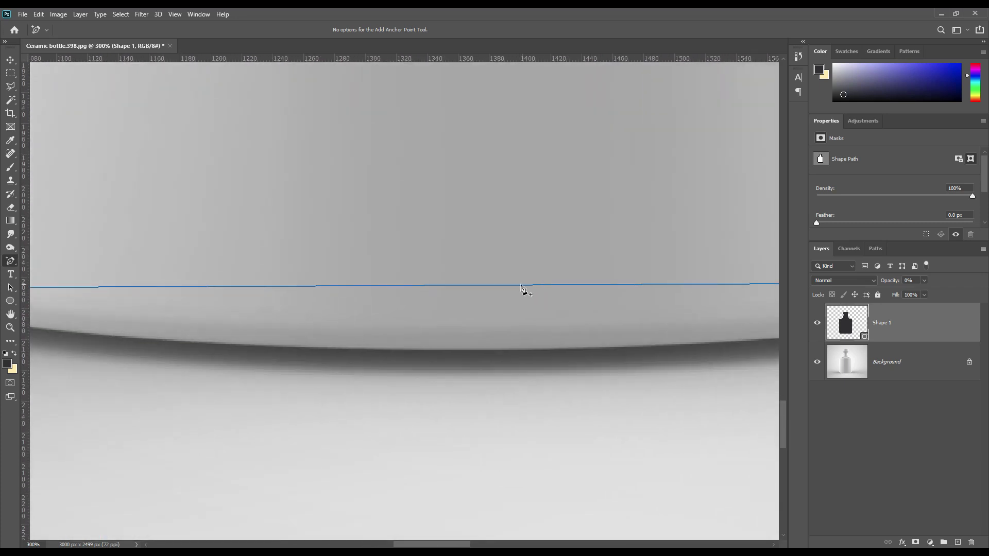
left_click_drag(523, 291, 523, 349)
left_click_drag(198, 274, 455, 312)
left_click(269, 362)
left_click_drag(267, 365, 254, 360)
left_click_drag(309, 322, 348, 399)
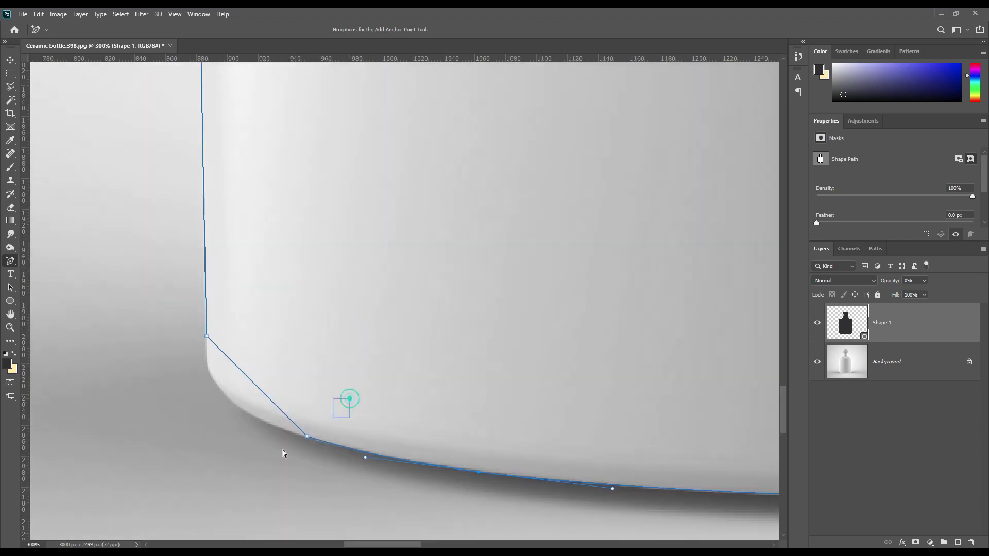
Round the outline around the lower-left corner of the base by moving its anchor and adding curved points.
left_click_drag(207, 336, 205, 335)
left_click(260, 390)
left_click_drag(261, 391, 228, 399)
left_click(211, 375)
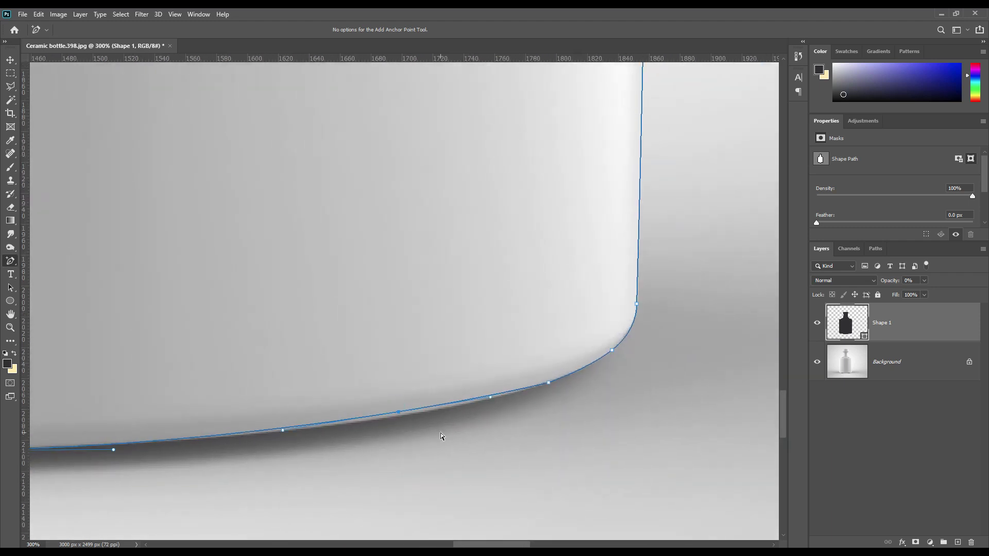
left_click_drag(405, 415, 433, 415)
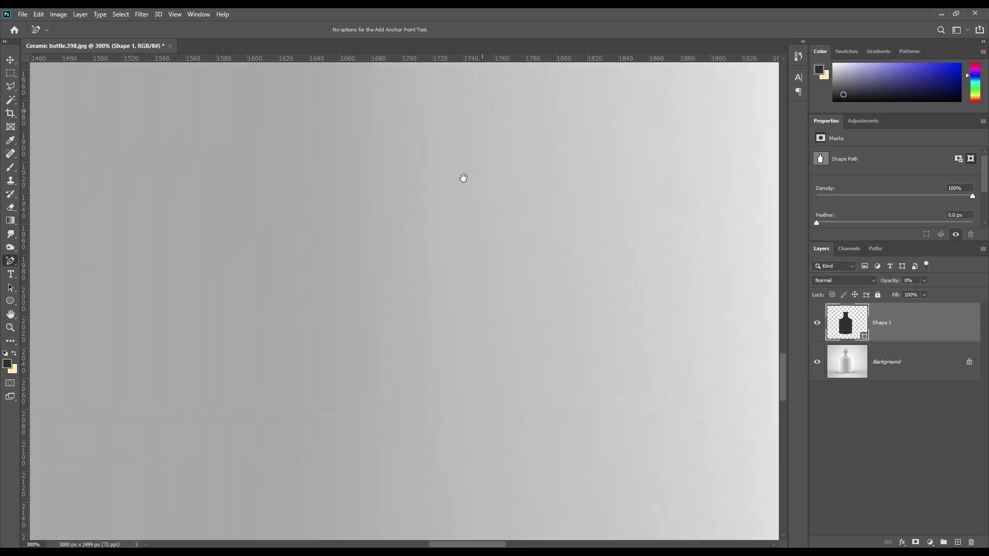
left_click_drag(464, 176, 498, 441)
scroll(503, 294, "up", 5)
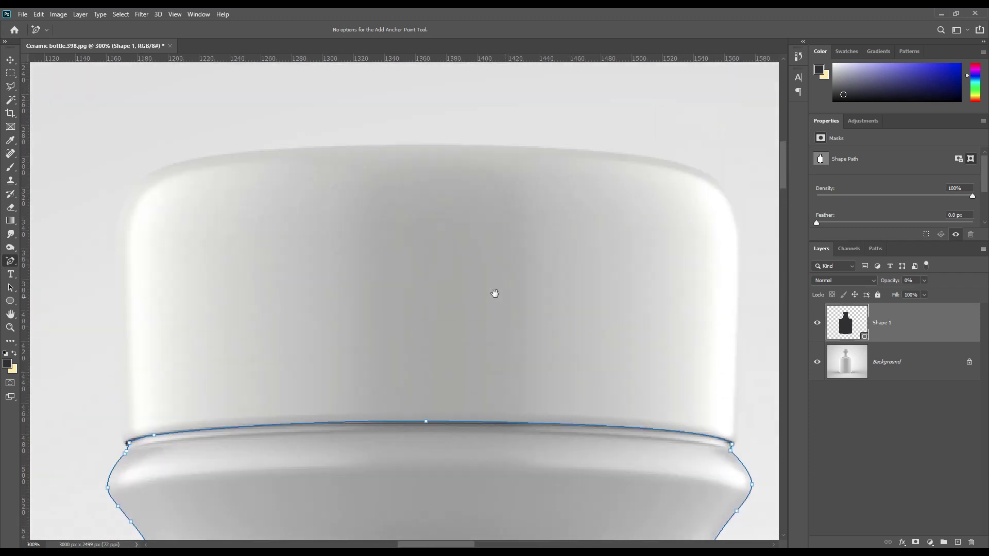
Start a second Pen tool shape above the Background layer, tracing the cap's left side up to its top edge.
left_click(904, 360)
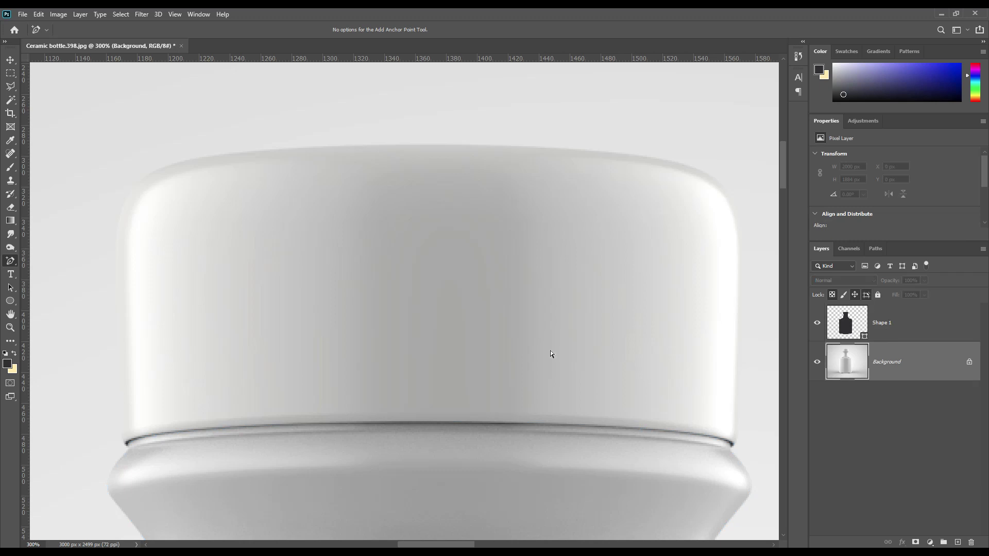
right_click(15, 268)
left_click(41, 261)
left_click(126, 443)
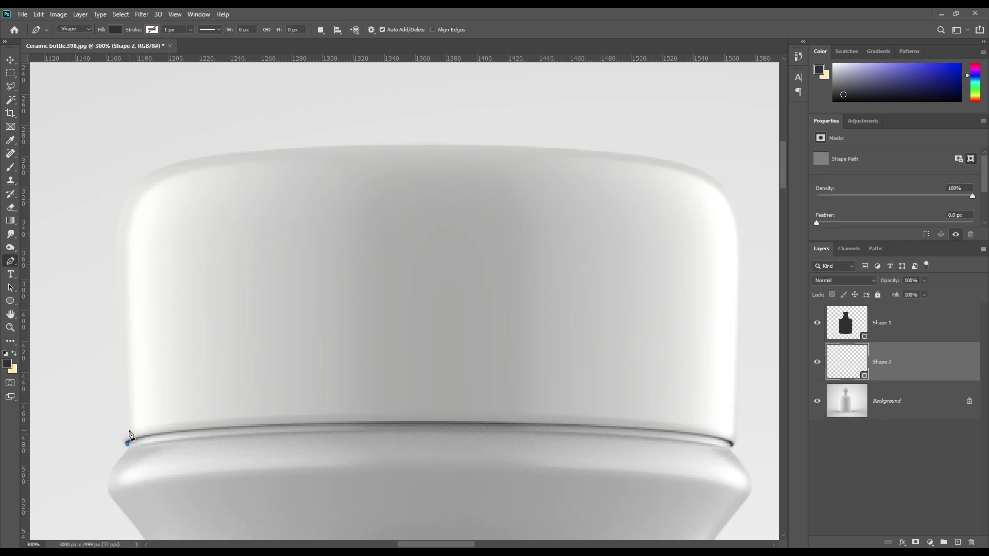
left_click(122, 432)
left_click(115, 255)
left_click(195, 159)
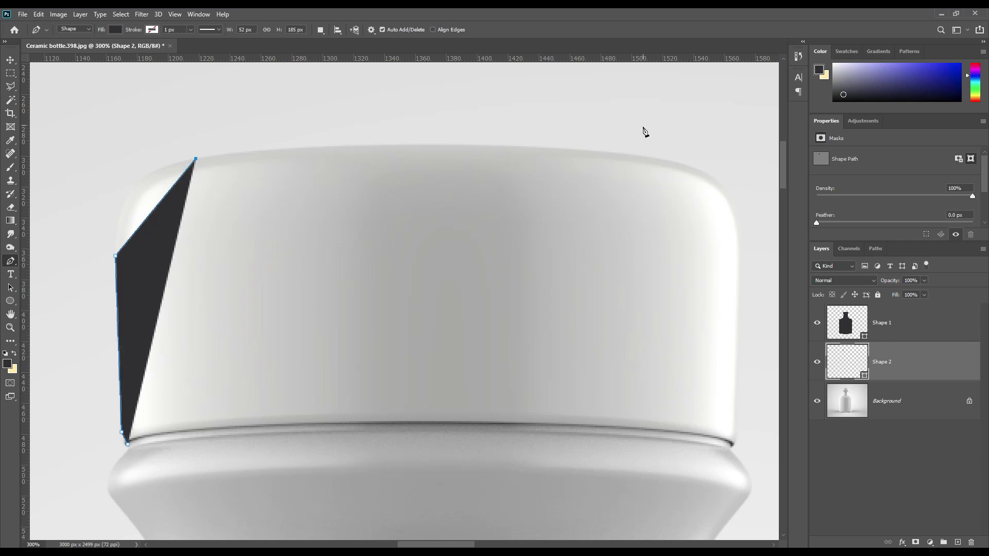
Finish the cap shape across its top and down its right side, and set the layer's opacity to 0%.
left_click(641, 155)
left_click(738, 258)
left_click(736, 425)
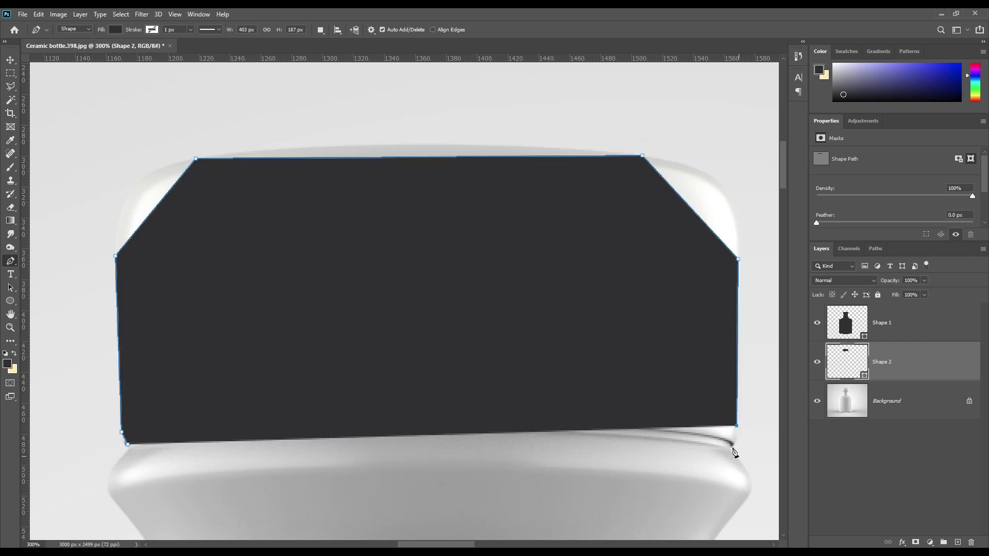
left_click(732, 447)
key("Return")
key("0")
key("0")
Use the Add Anchor Point Tool to curve the cap shape's upper corners and top edge to match the cap.
right_click(10, 261)
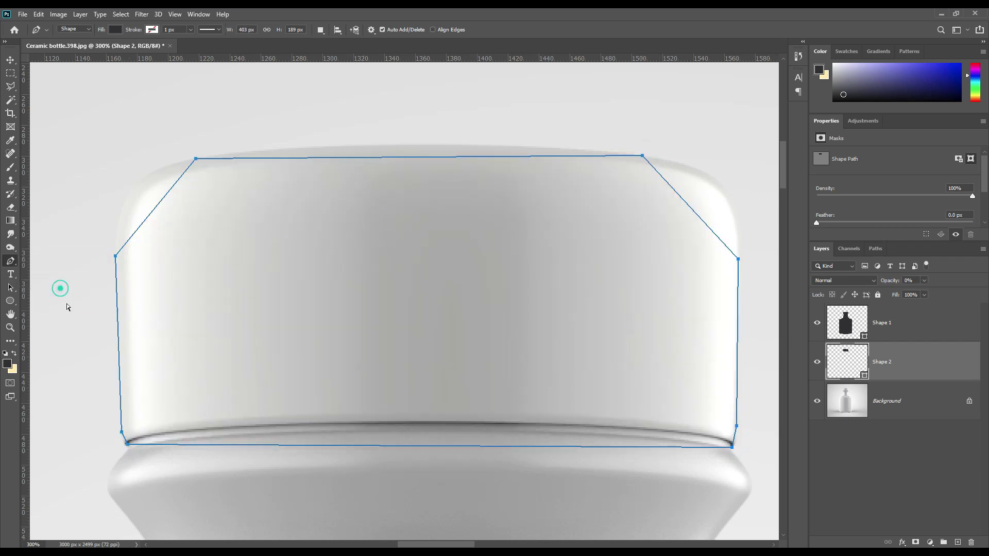
left_click(52, 291)
left_click_drag(702, 219, 721, 186)
left_click(161, 199)
left_click_drag(154, 199, 135, 187)
left_click_drag(442, 156, 437, 145)
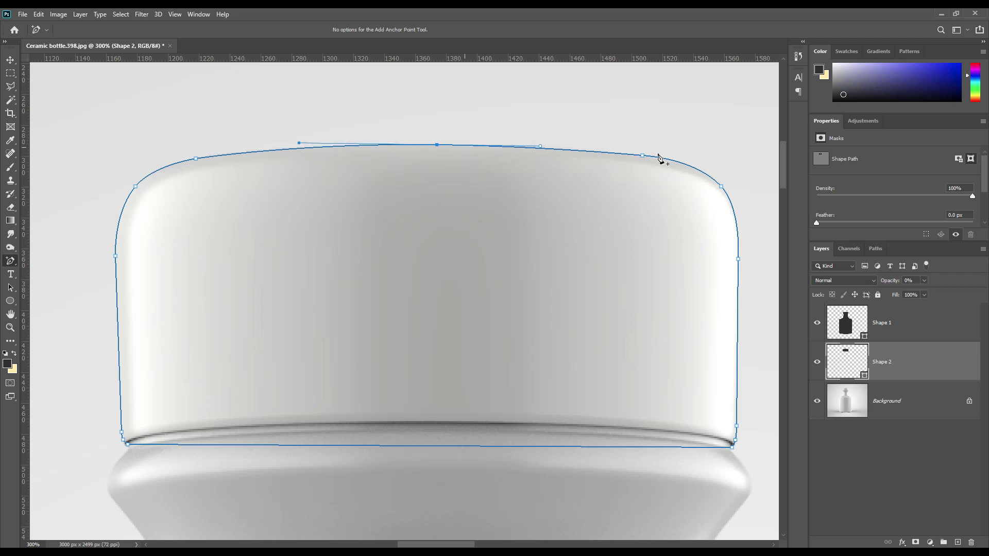
left_click_drag(694, 160, 697, 163)
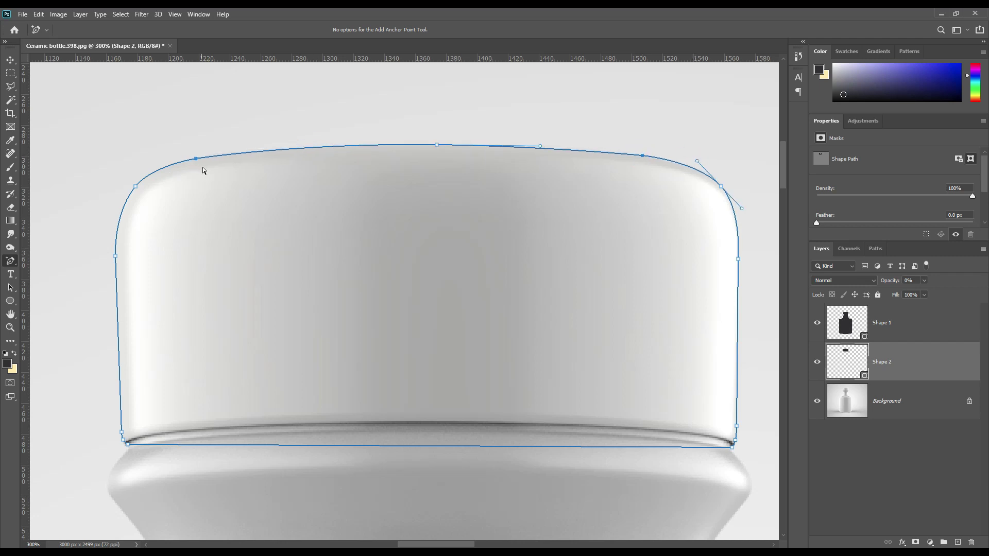
Add a layer mask to Shape 2 from its own outline and remove the area overlapping Shape 1 from the mask.
left_click(867, 378, "ctrl")
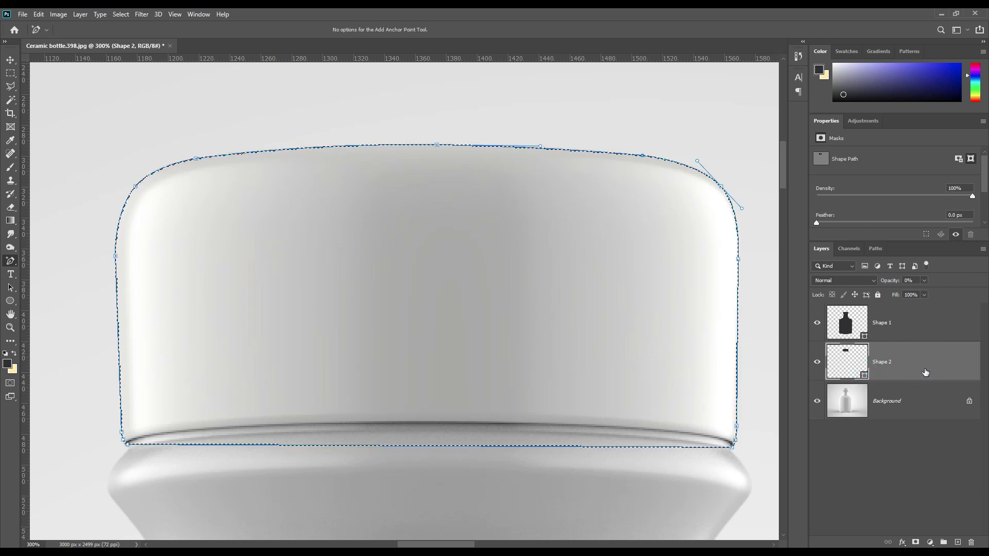
left_click(915, 542)
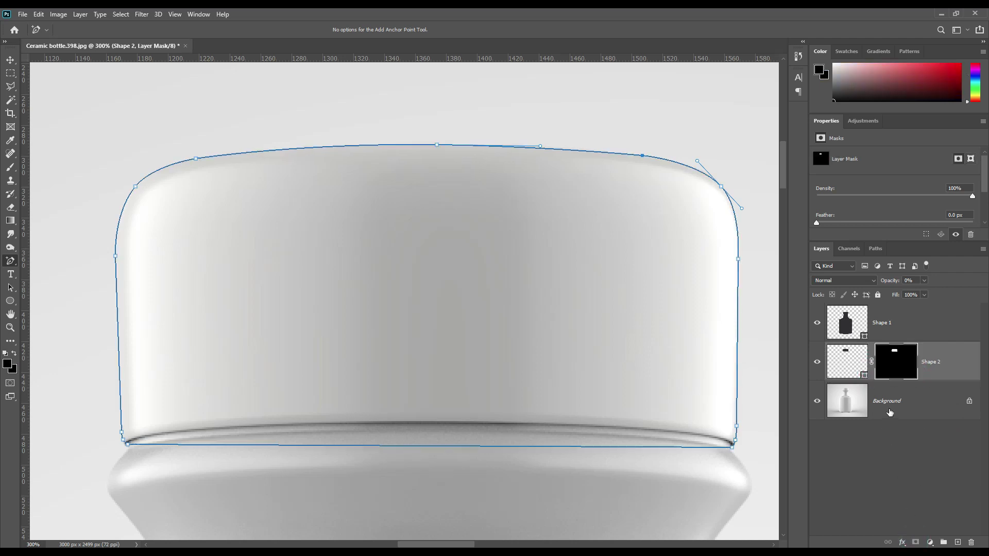
left_click(846, 322, "ctrl")
left_click(900, 376)
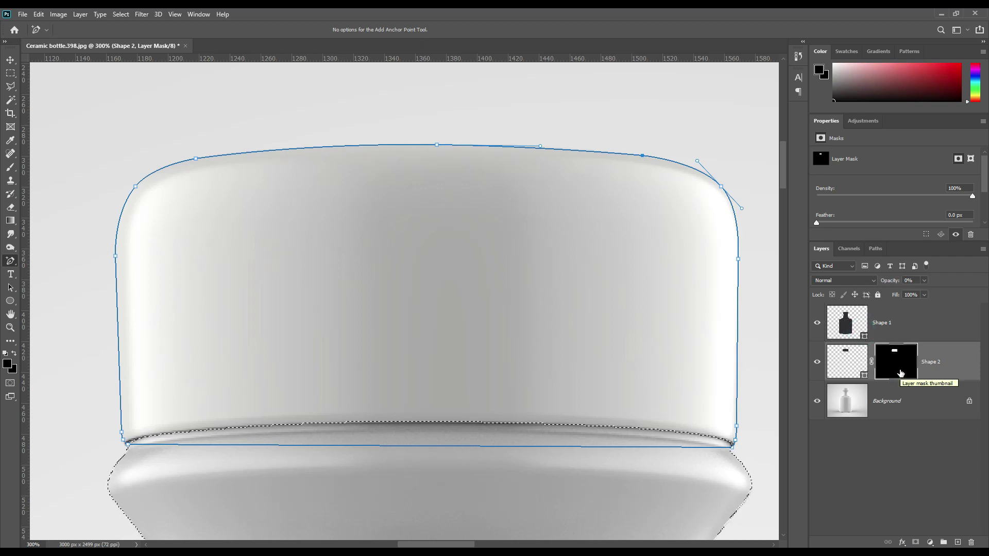
key("ctrl+d")
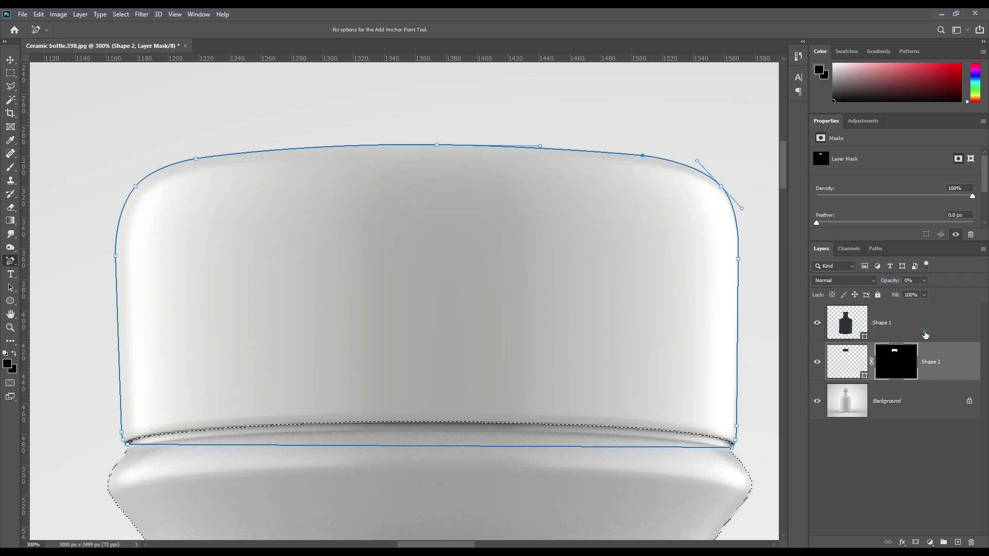
Load the Shape 1 outline as a selection and add it to that layer as a mask.
left_click(861, 336, "ctrl")
left_click(915, 541)
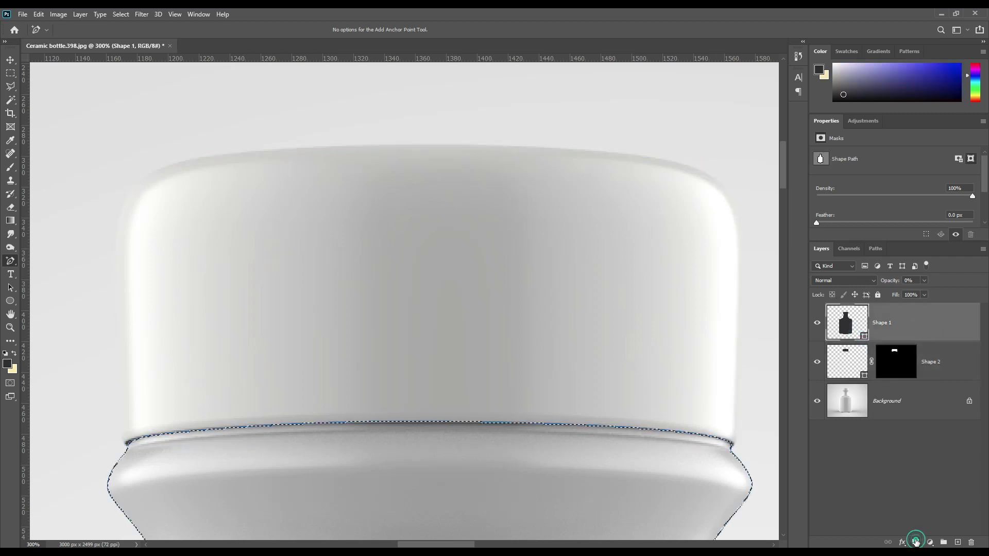
left_click(929, 489)
Group the Shape 1 and Shape 2 layers and name the group Object ID.
left_click(941, 363)
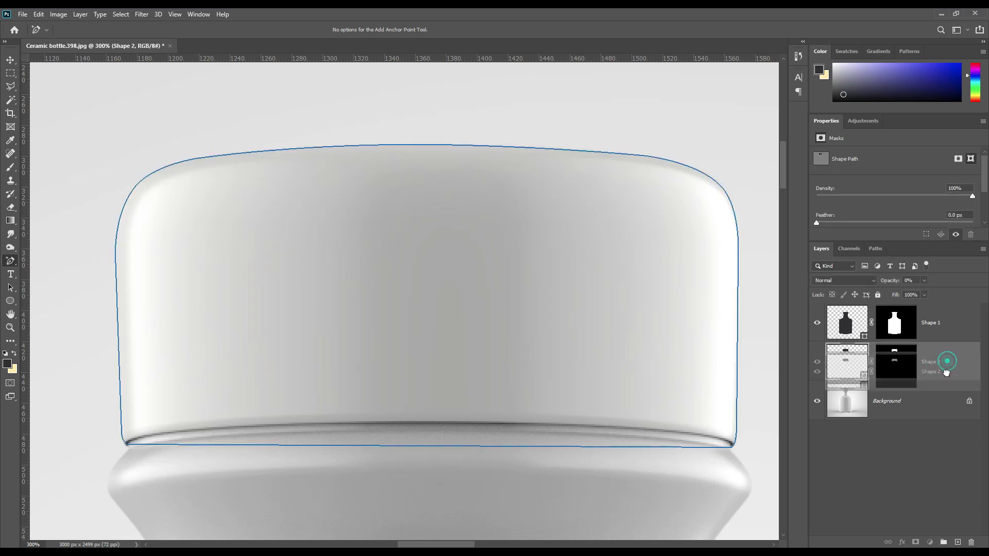
left_click(945, 324, "shift")
left_click_drag(945, 351, 943, 542)
double_click(857, 311)
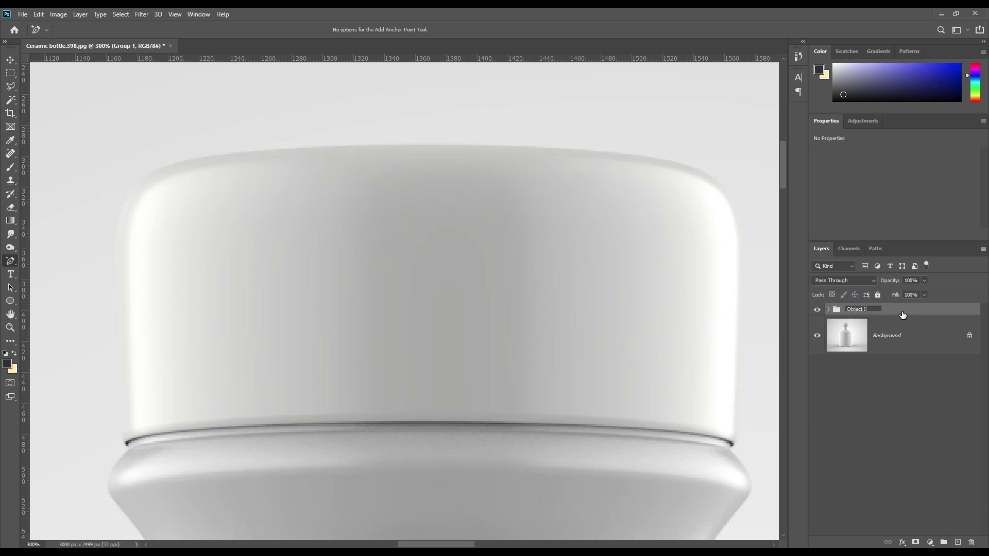
key("Return")
Hide the Object ID group and activate the Rectangle Tool with the Background layer selected.
left_click(816, 310)
left_click(906, 386)
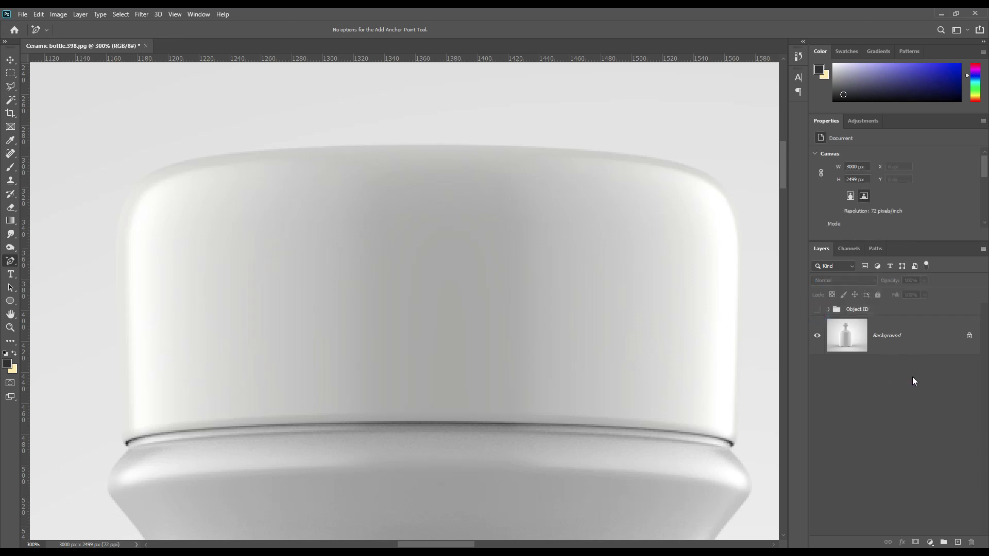
key("ctrl+0")
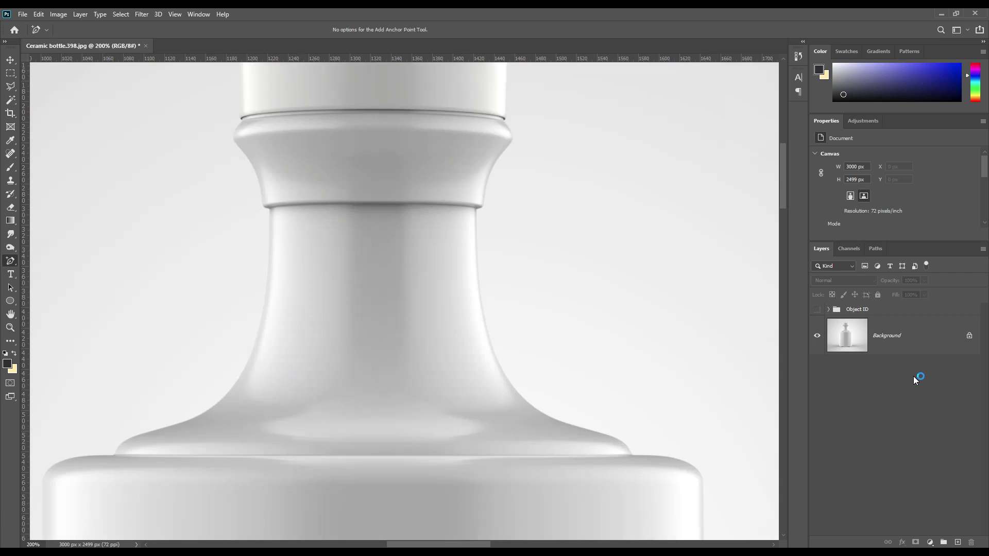
left_click(903, 343)
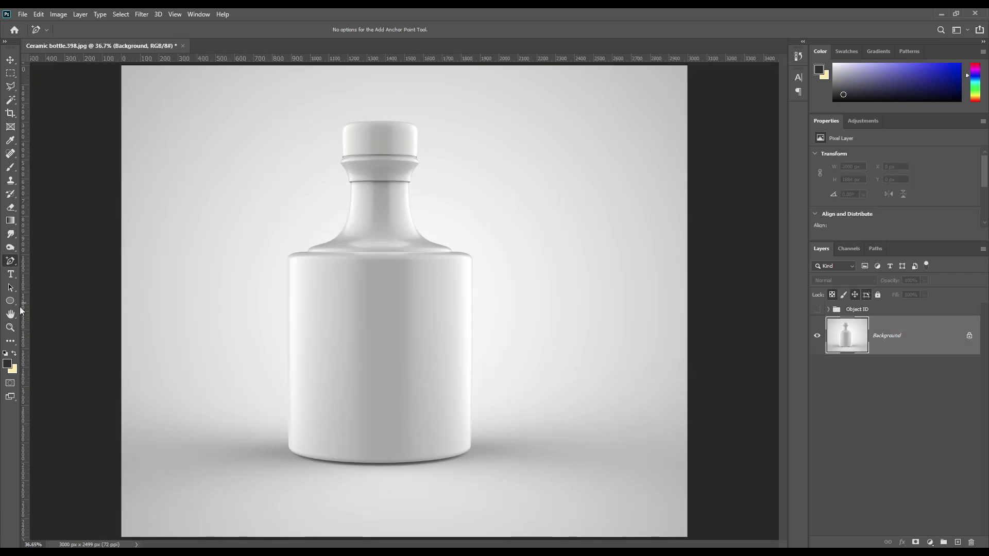
left_click(10, 301)
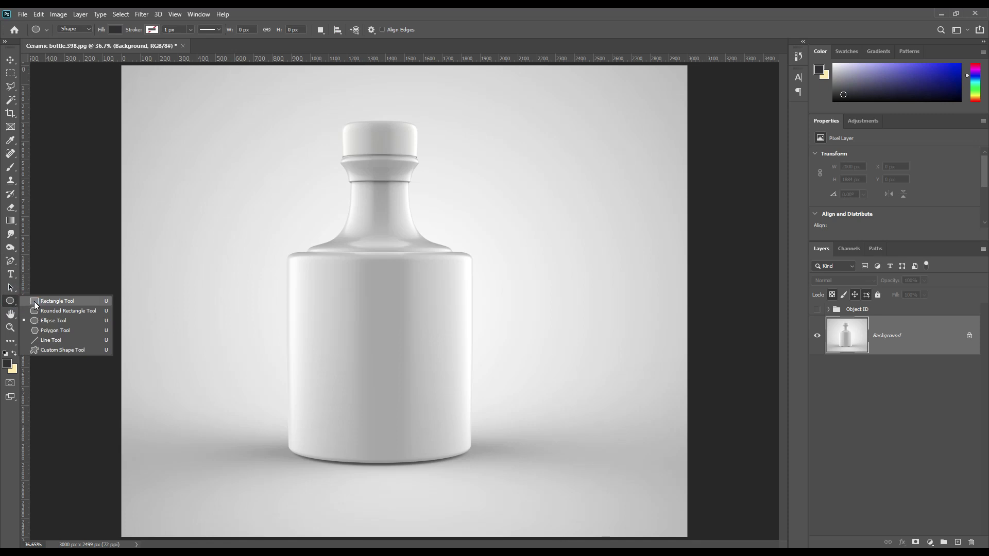
left_click(34, 301)
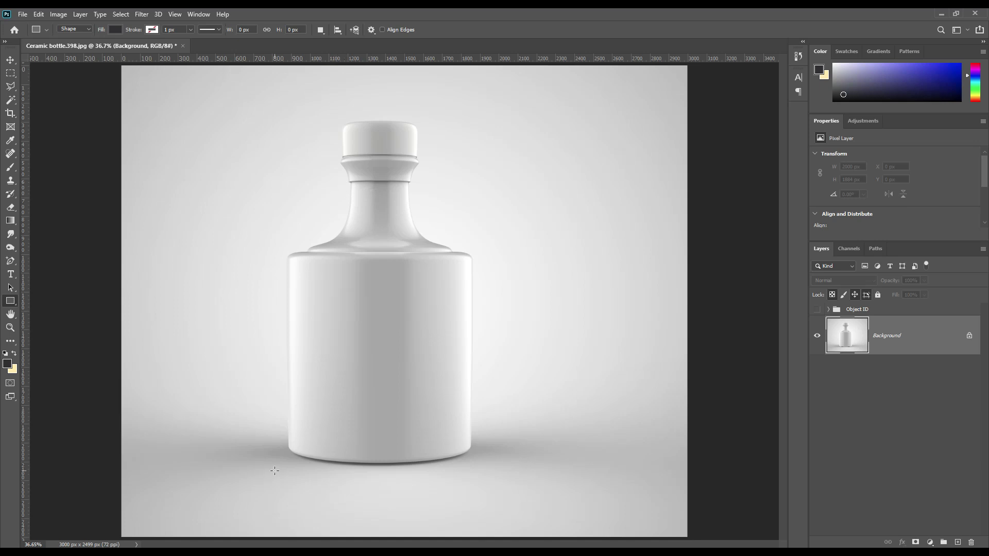
Place vertical guides on both sides of the bottle body and horizontal guides across the cap, at the shoulder and below the base.
left_click_drag(26, 299, 281, 325)
left_click_drag(27, 338, 477, 336)
left_click_drag(423, 60, 456, 253)
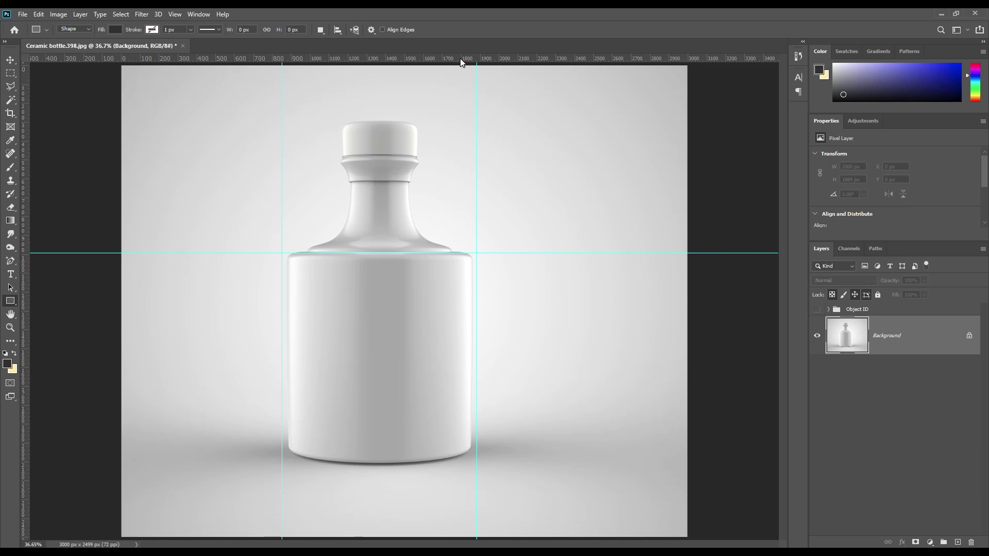
left_click_drag(426, 60, 466, 150)
left_click_drag(461, 63, 488, 470)
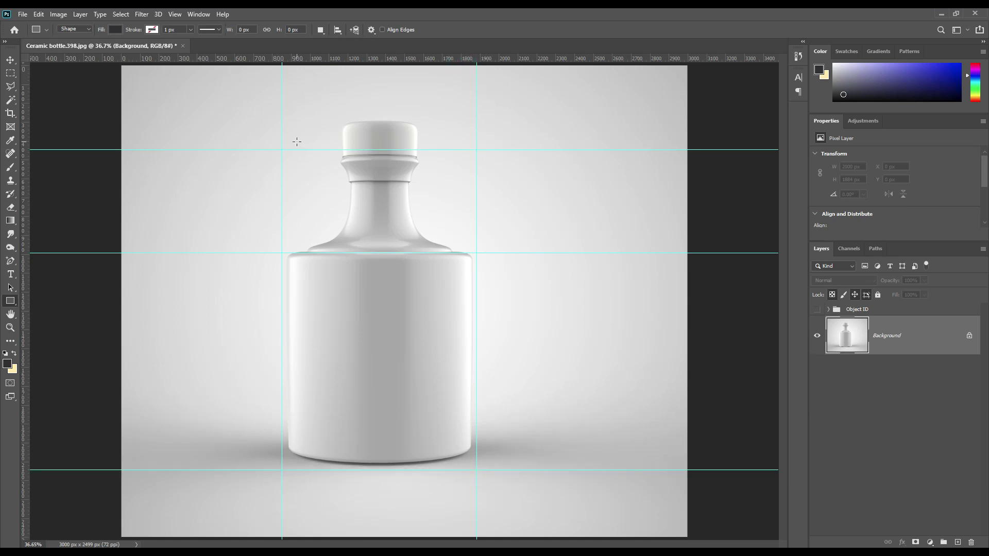
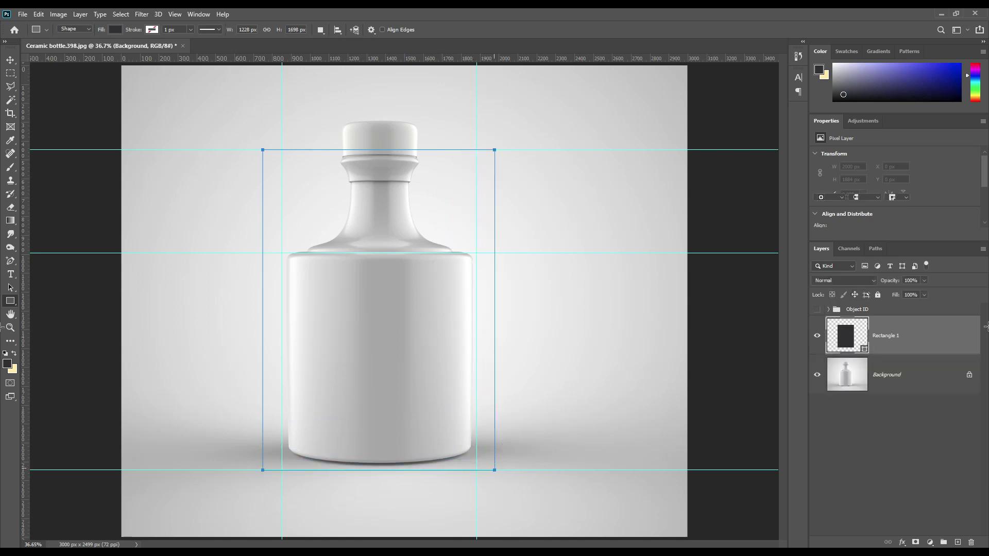
Recolor the Rectangle 1 shape to a dark red, about #852422.
double_click(863, 350)
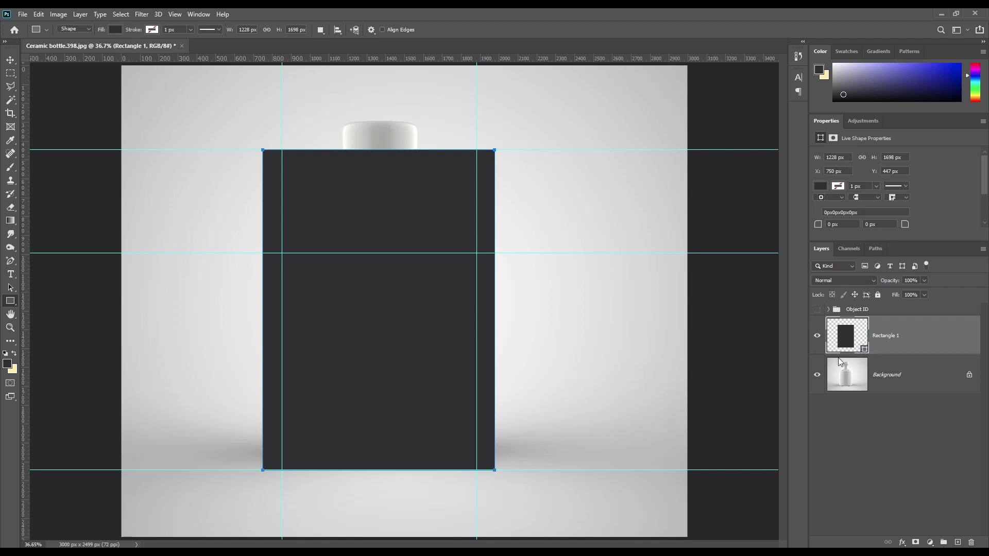
left_click(779, 355)
left_click(774, 339)
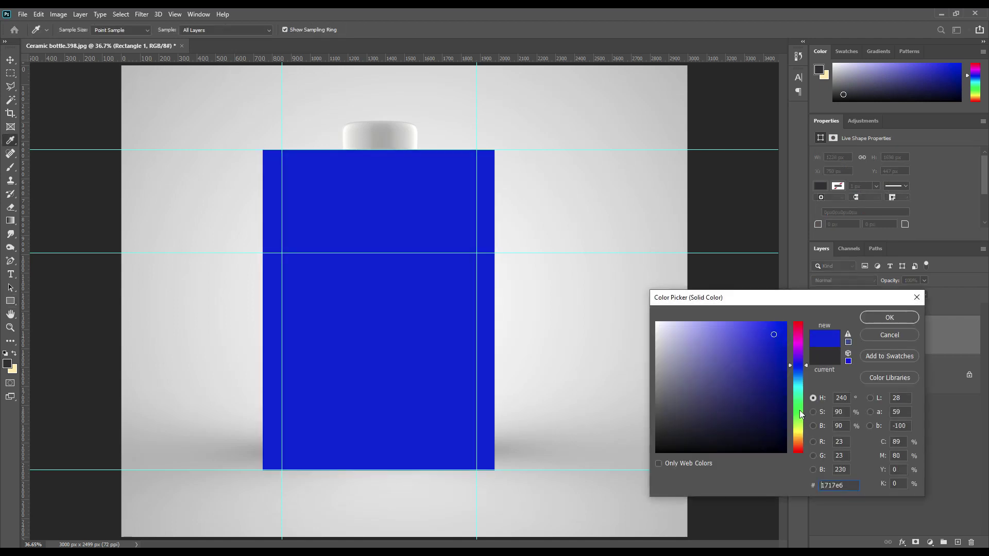
left_click_drag(799, 410, 799, 452)
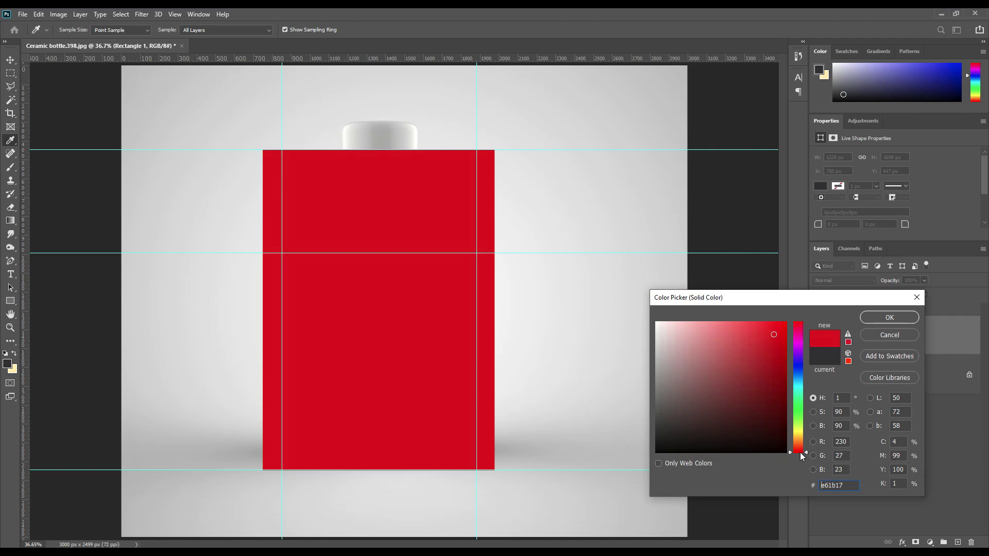
mouse_move(760, 352)
left_mouse_down()
mouse_move(736, 387)
mouse_move(749, 386)
left_mouse_up()
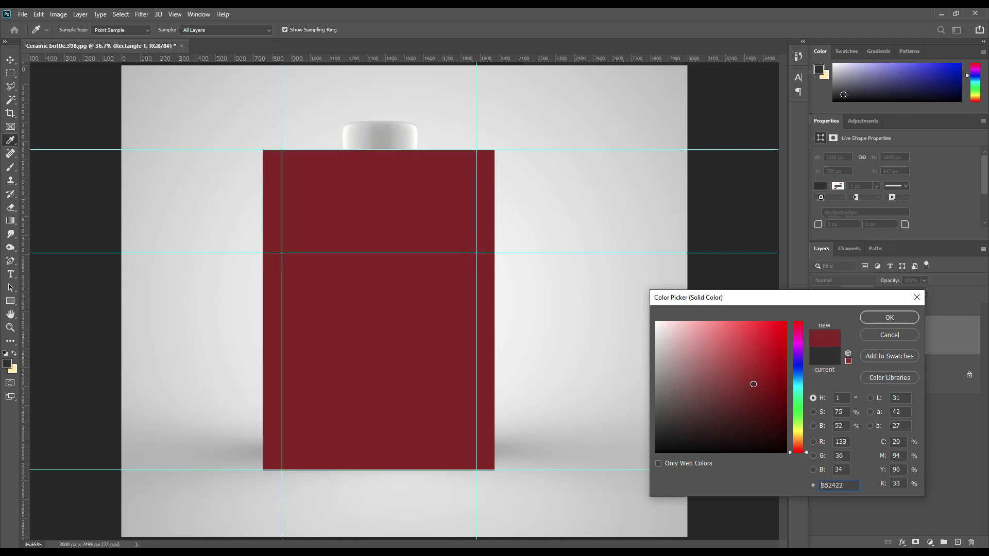
left_click(873, 320)
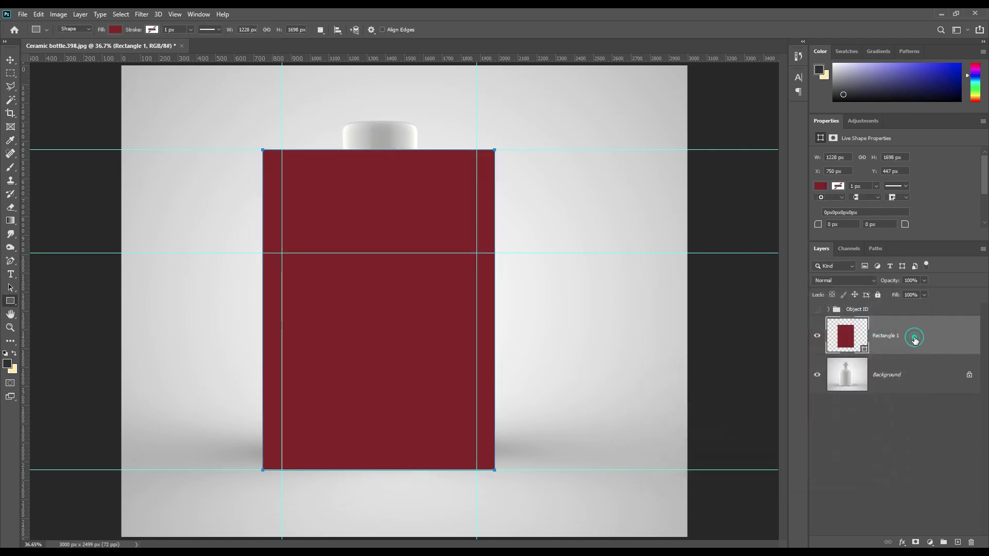
Convert the Rectangle 1 layer to a smart object and lower its opacity to 71%.
right_click(913, 338)
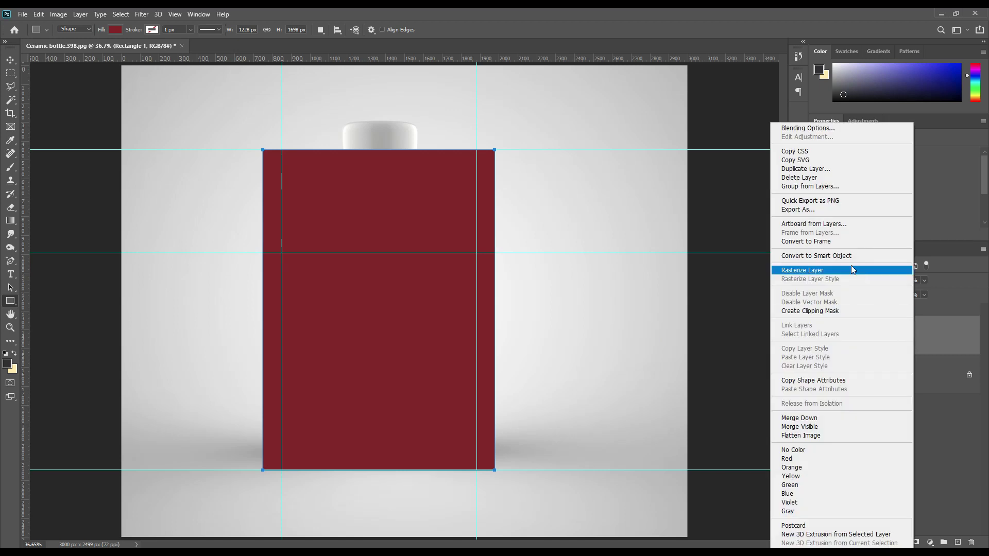
left_click(825, 256)
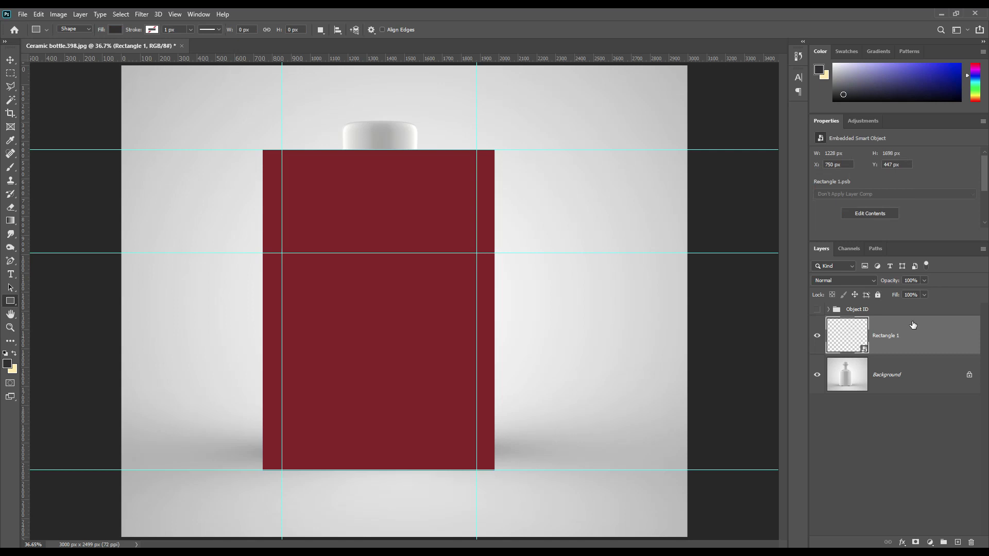
left_click_drag(892, 283, 877, 282)
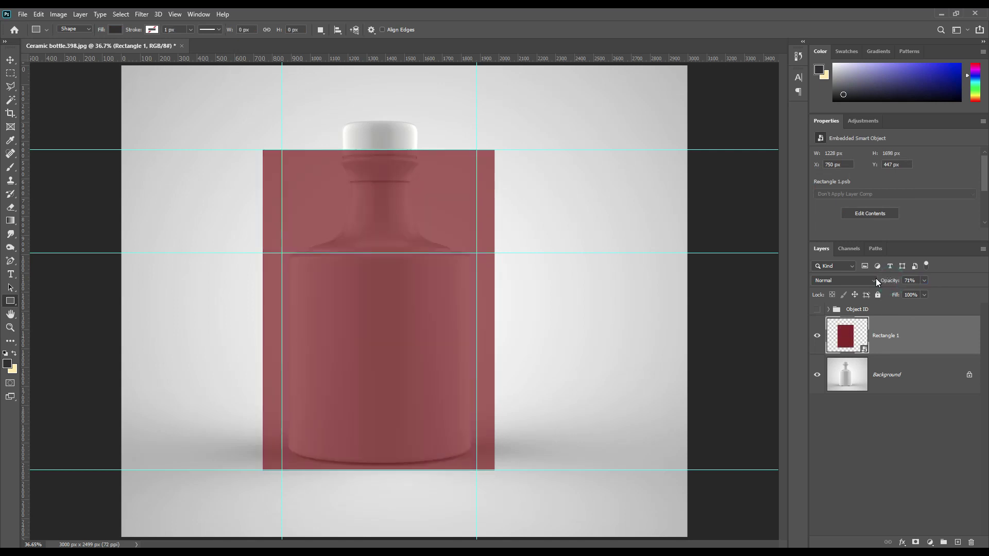
Warp Rectangle 1 with the Arch preset, bending it downward by about -11.9% to follow the bottle's curvature.
key("ctrl+t")
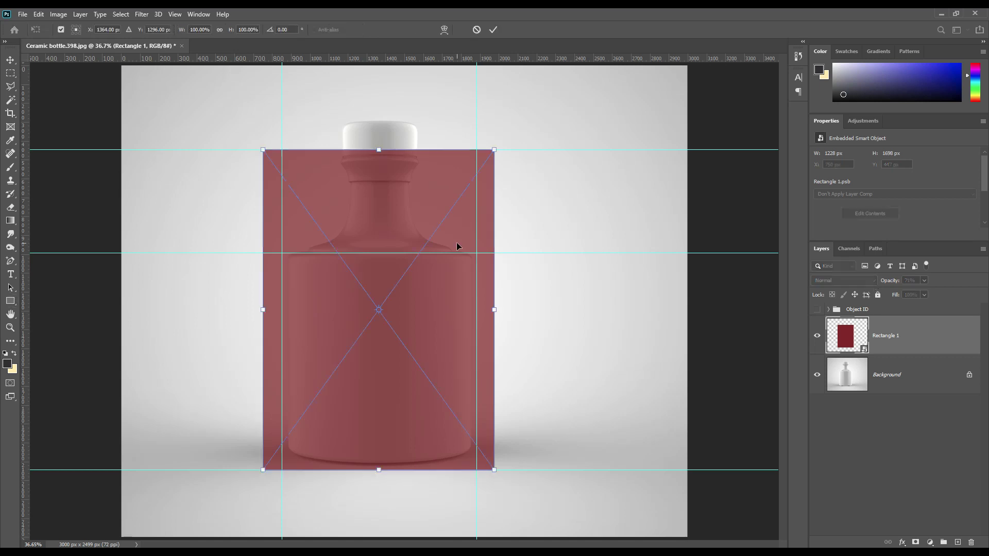
right_click(394, 201)
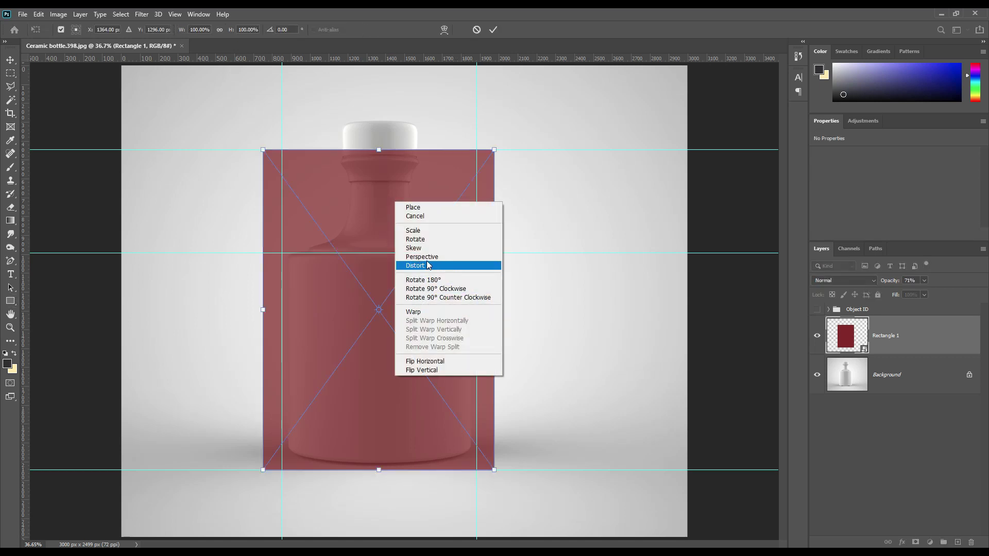
left_click(431, 312)
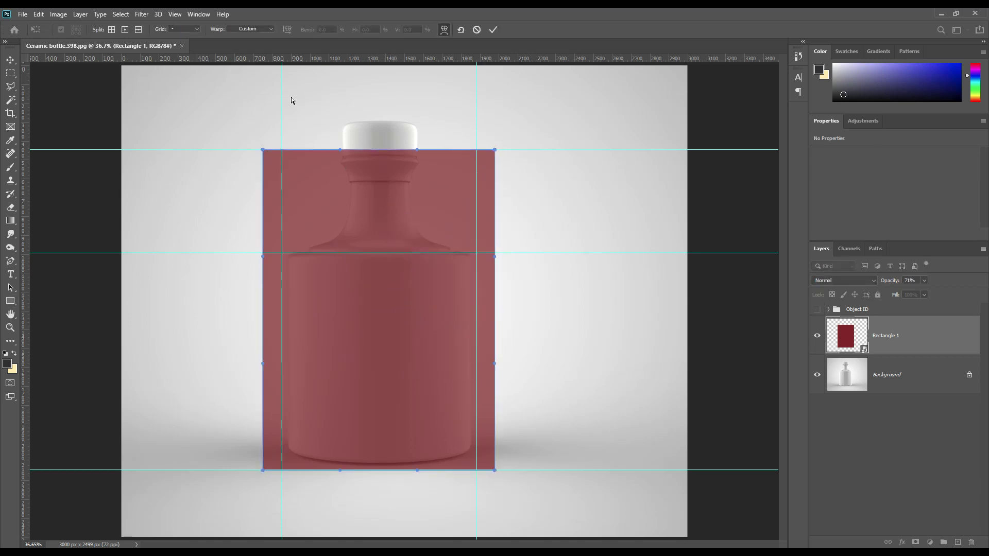
left_click(267, 29)
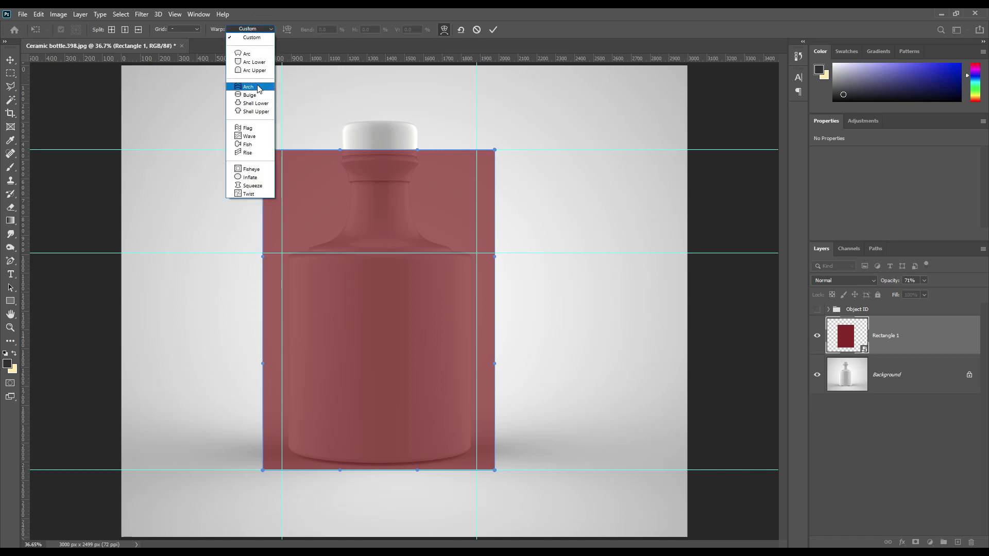
left_click(258, 88)
left_click_drag(380, 102, 385, 164)
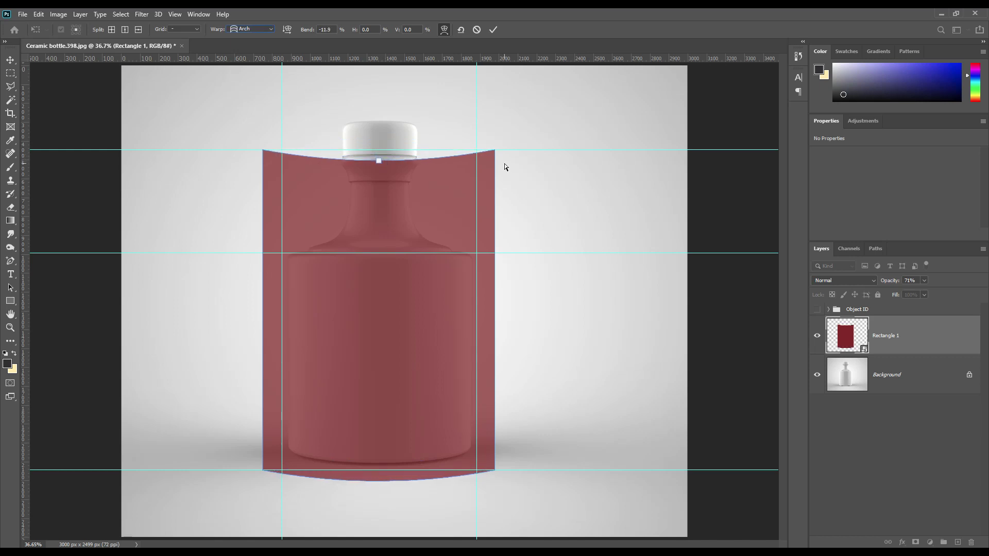
Narrow Rectangle 1 to about 89% width and move it up until its curved lower edge meets the guide below the base.
key("ctrl+t")
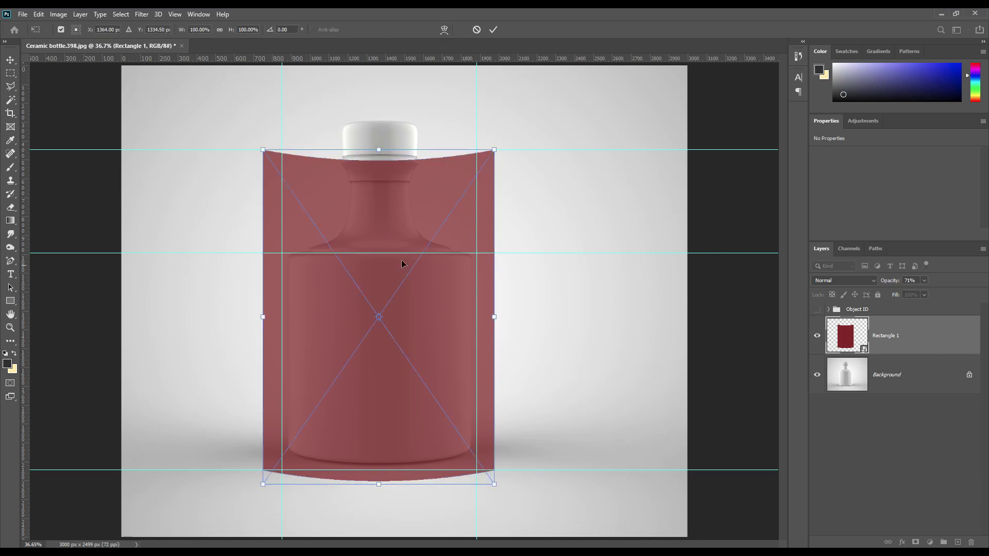
right_click(381, 232)
left_click(373, 231)
left_click_drag(495, 317, 483, 317)
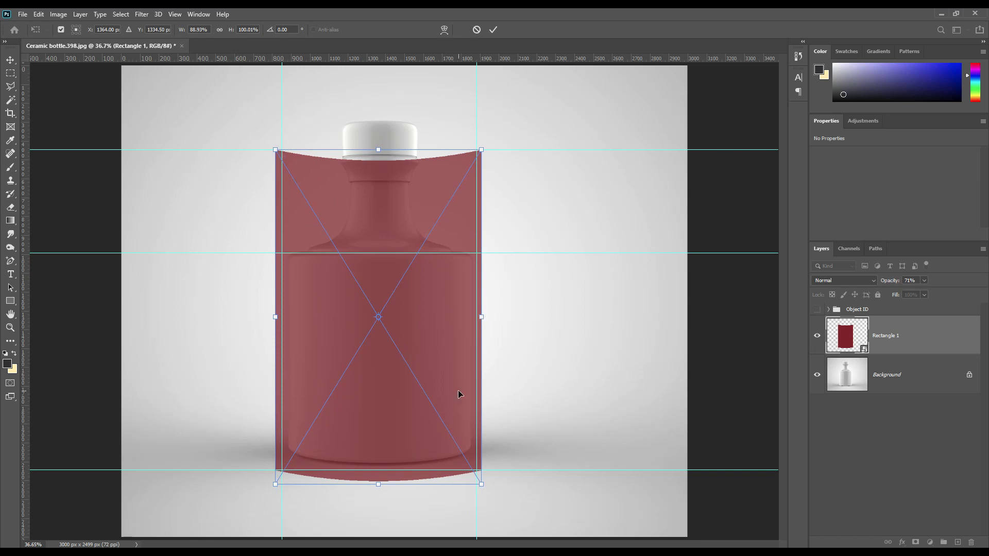
left_click_drag(431, 362, 431, 351)
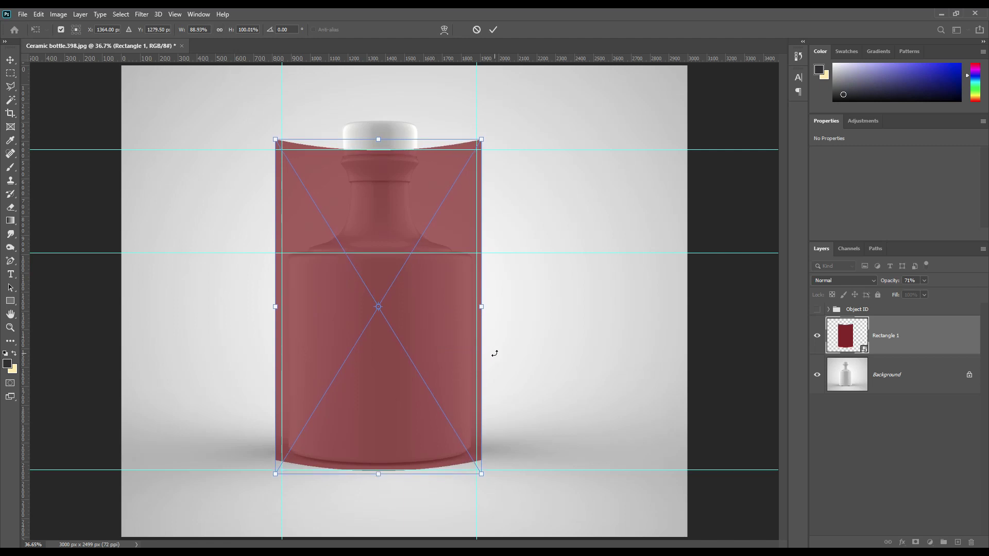
left_click(493, 29)
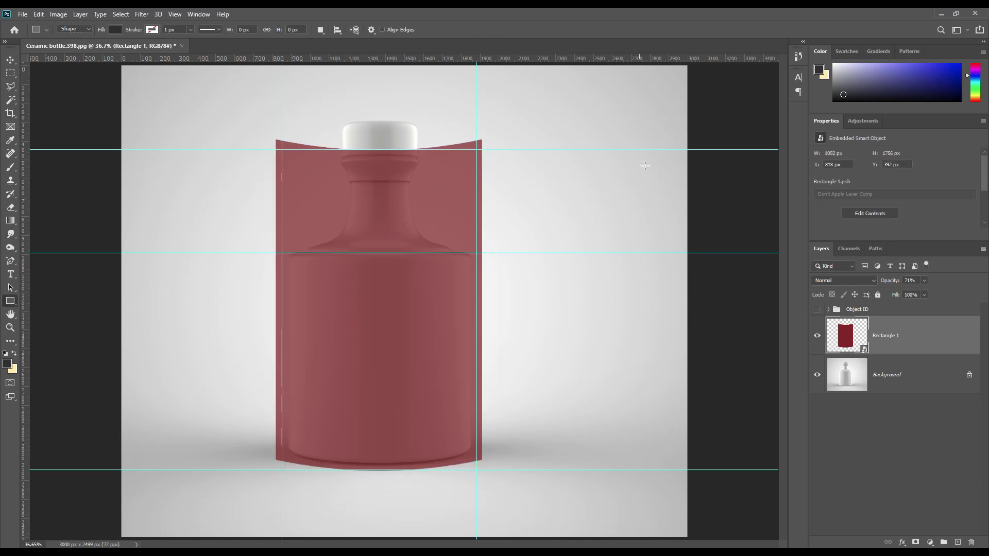
Load the Shape 1 mask from the Object ID group as a selection and add it to Rectangle 1 as a mask.
left_click(829, 309)
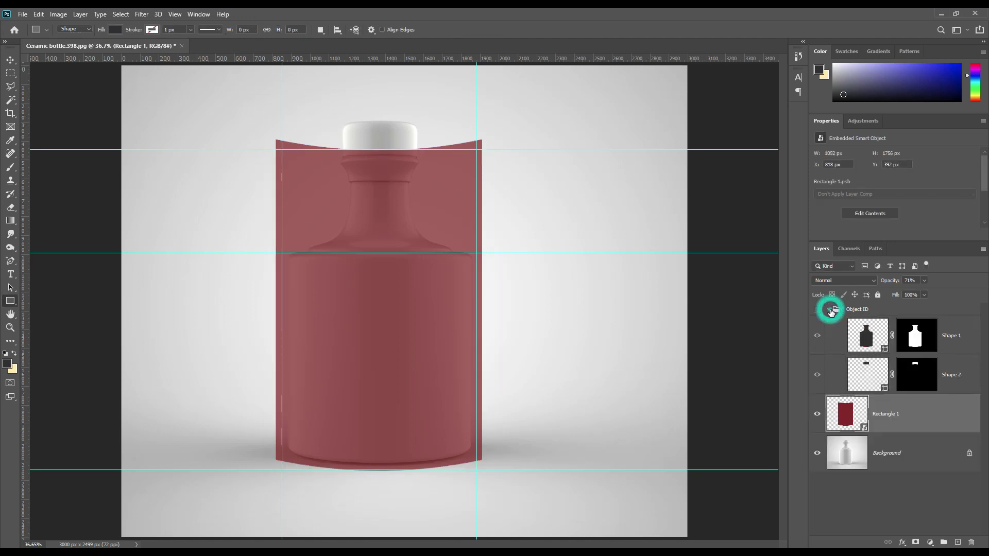
left_click(914, 340, "ctrl")
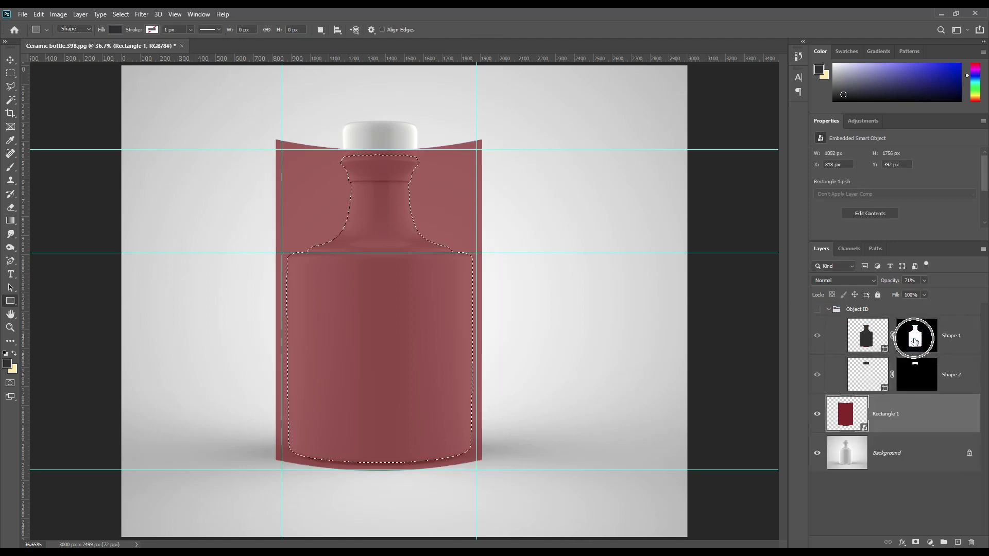
left_click(828, 309)
left_click(915, 542)
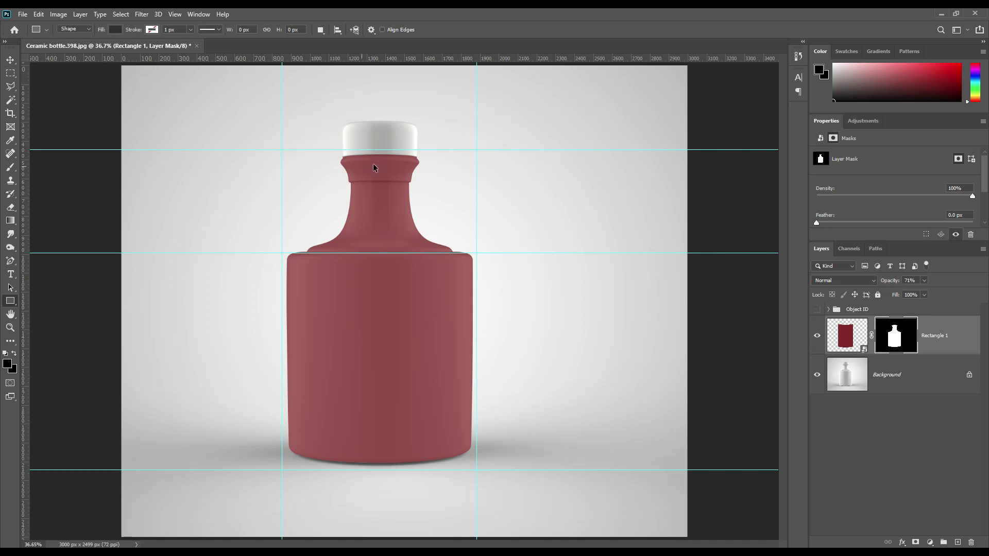
Load the Shape 2 mask as a selection and add a Solid Color fill layer in #2c2c30 over the cap.
key("ctrl+plus")
key("ctrl+plus")
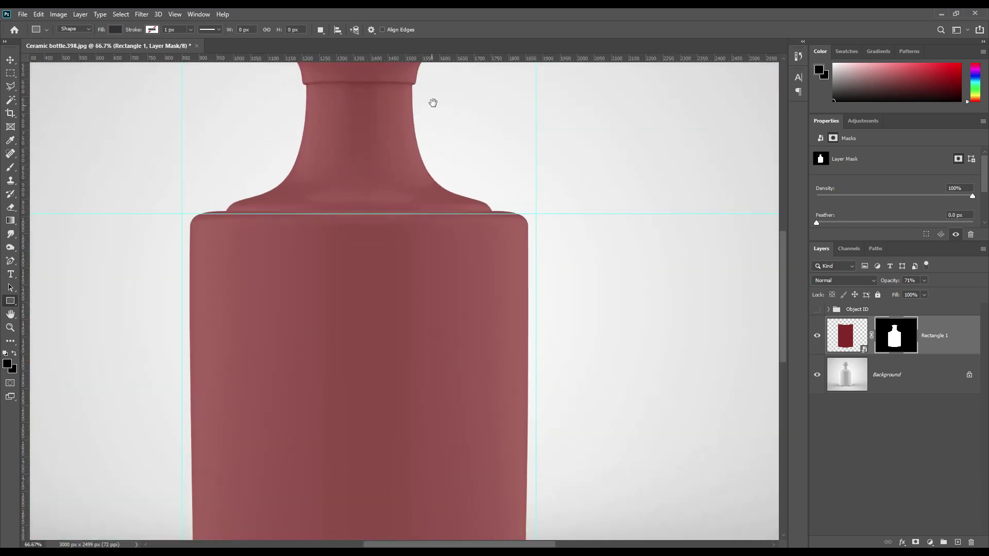
left_click_drag(434, 93, 448, 274)
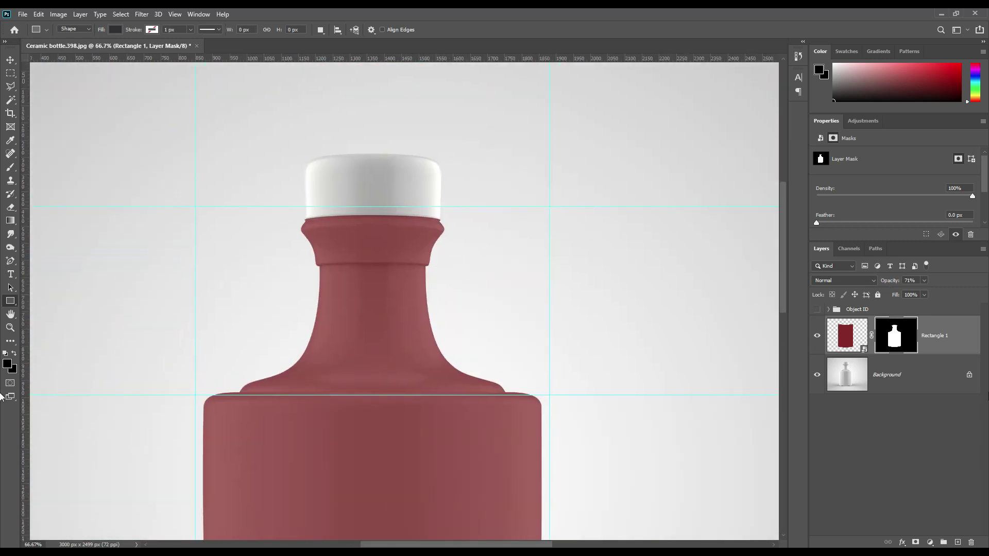
left_click(828, 309)
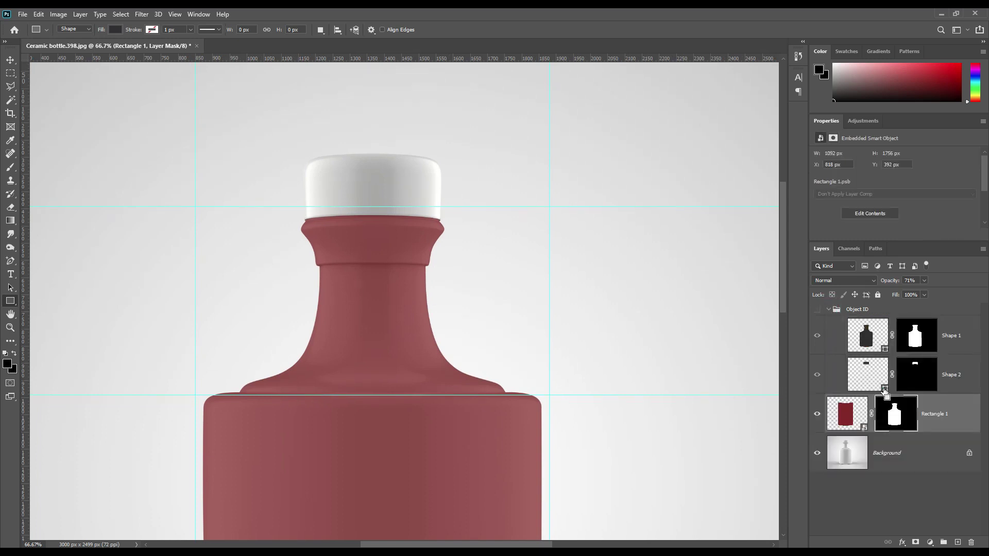
left_click(915, 371, "ctrl")
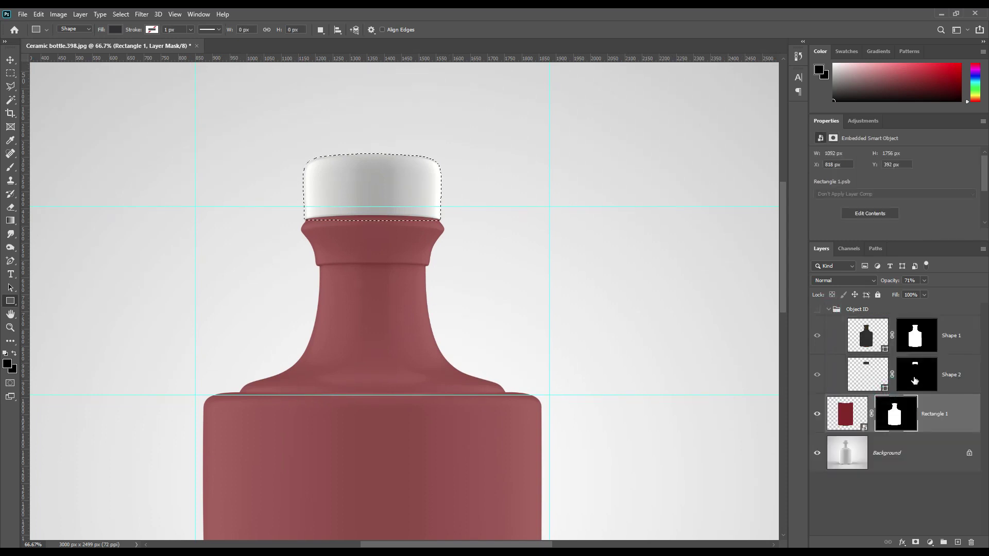
left_click(828, 309)
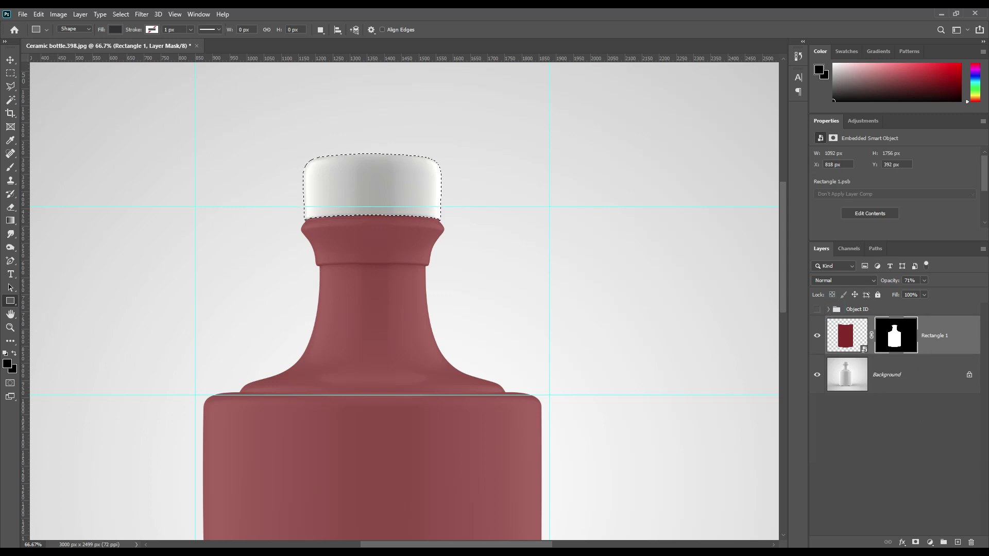
left_click(928, 542)
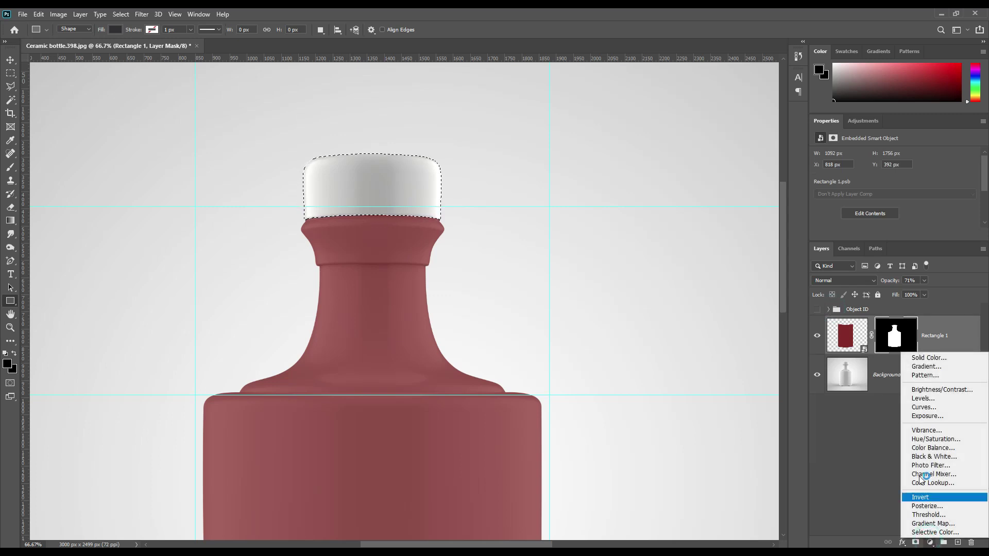
left_click(925, 359)
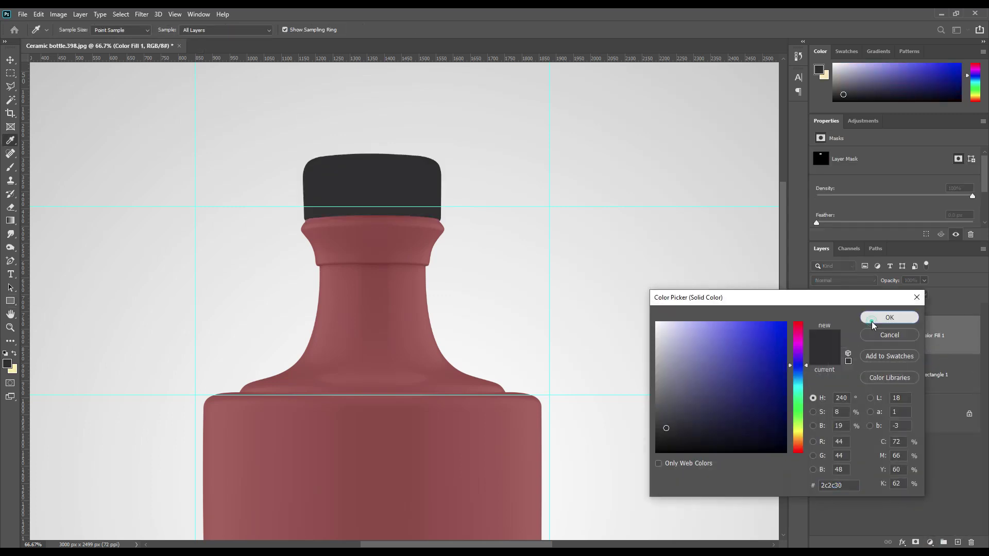
left_click(885, 319)
Set the opacity of Rectangle 1 to 100%, keep Color Fill 1 at 100%, and deselect all layers.
left_click(929, 374)
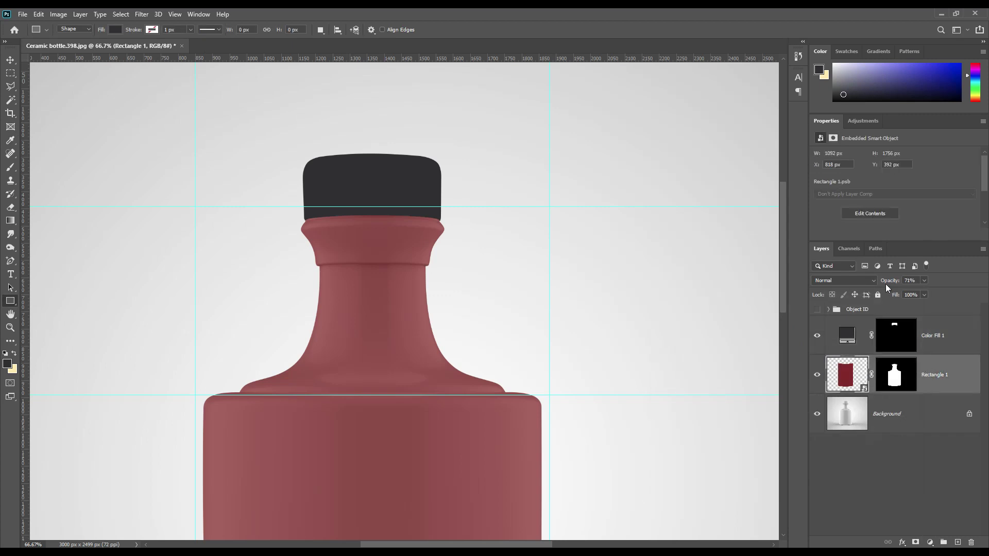
left_click_drag(886, 284, 980, 294)
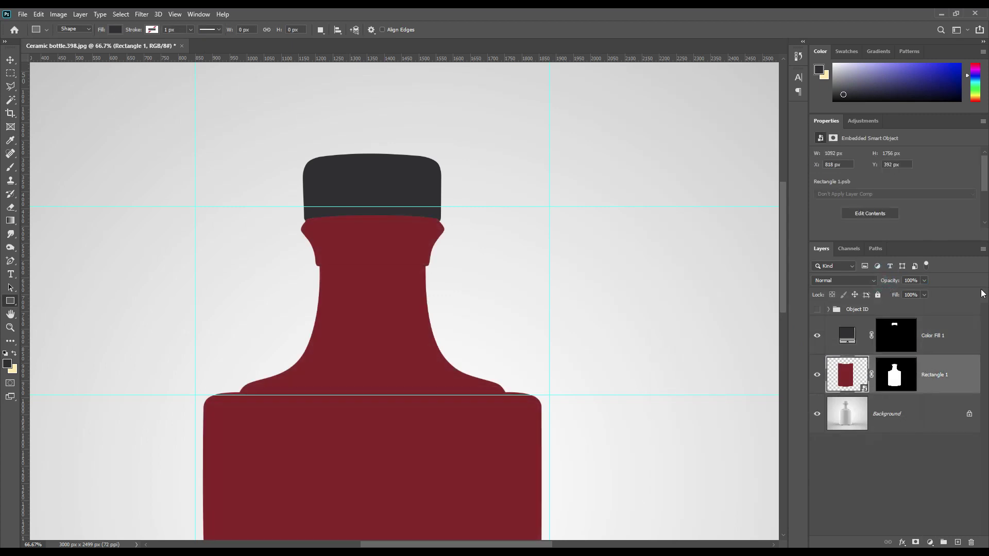
left_click(928, 342)
left_click_drag(891, 282, 927, 290)
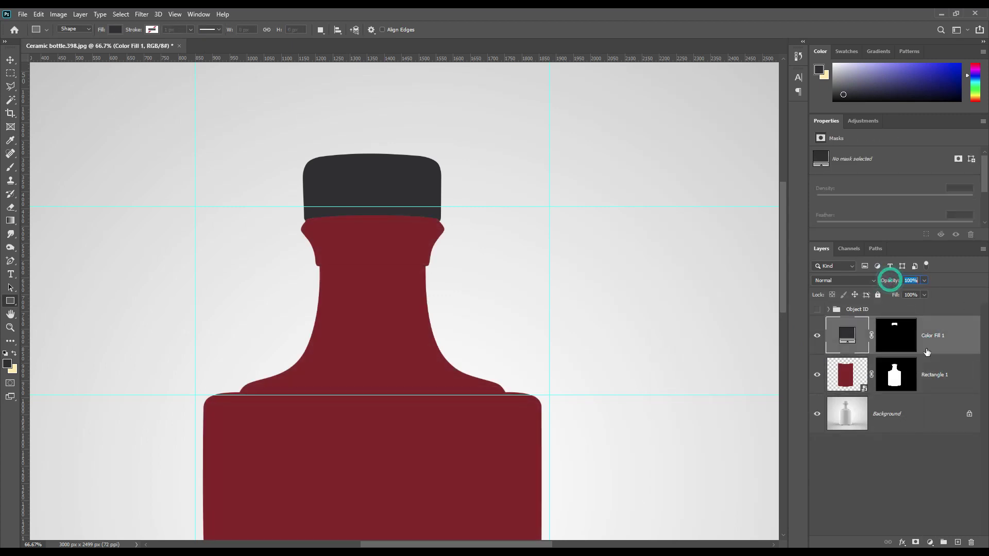
left_click(850, 335)
left_click(925, 479)
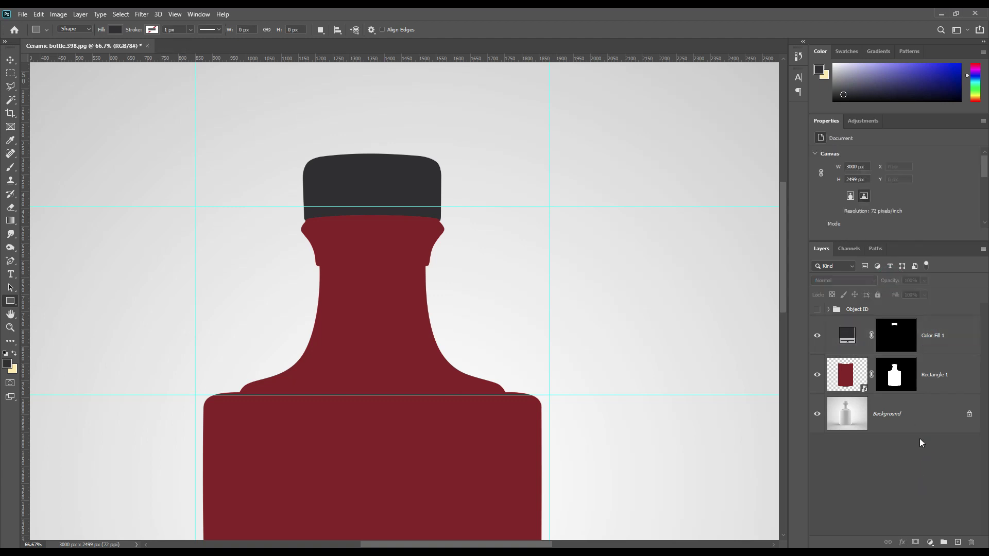
Load the bottle body mask as a selection, copy that area of the Background to a new layer, and place it above Rectangle 1.
key("ctrl+0")
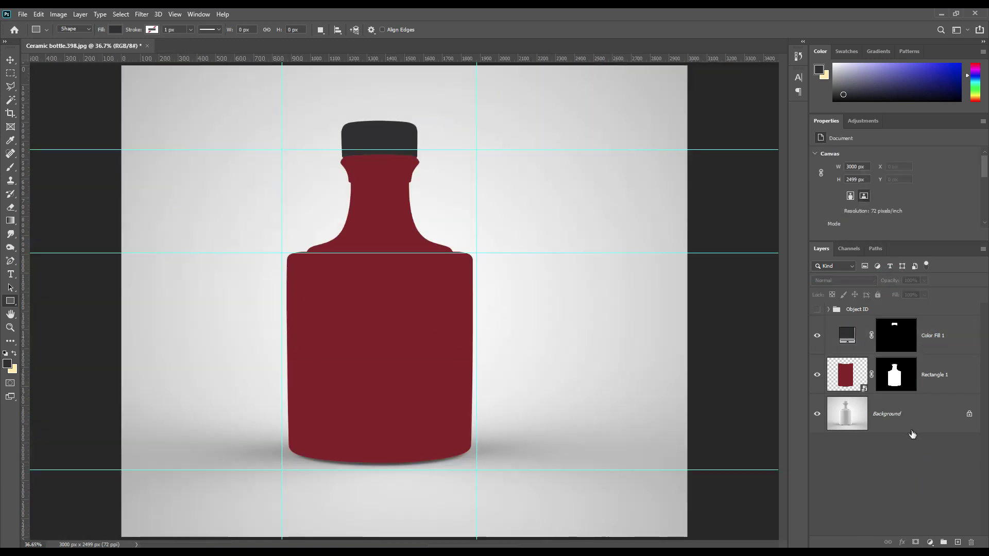
left_click(827, 309)
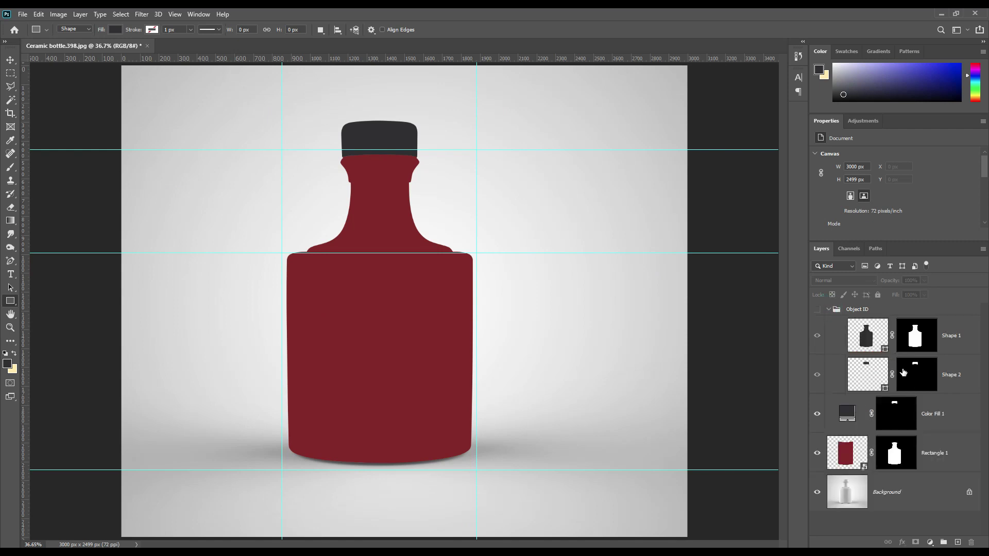
left_click(895, 454, "ctrl")
left_click(828, 309)
left_click(913, 417)
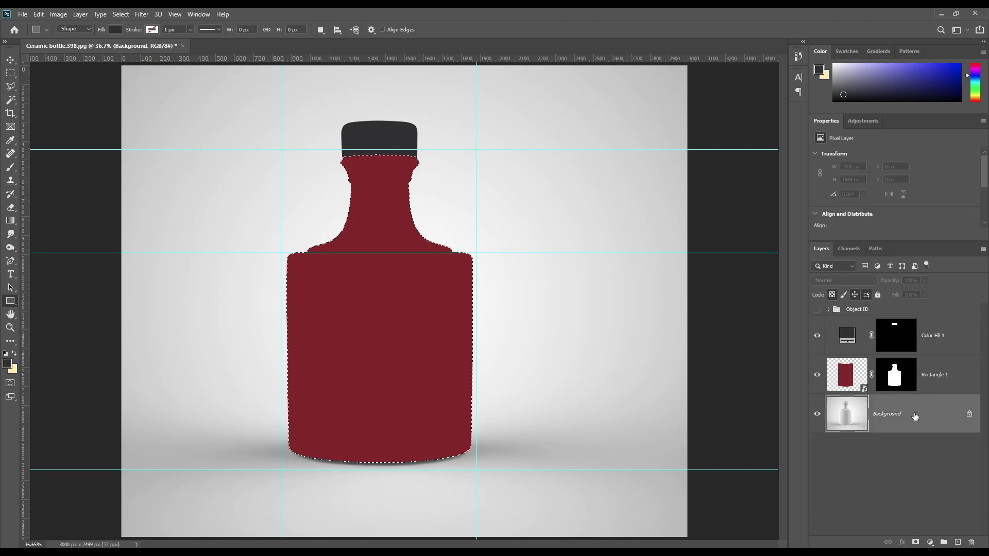
key("ctrl+j")
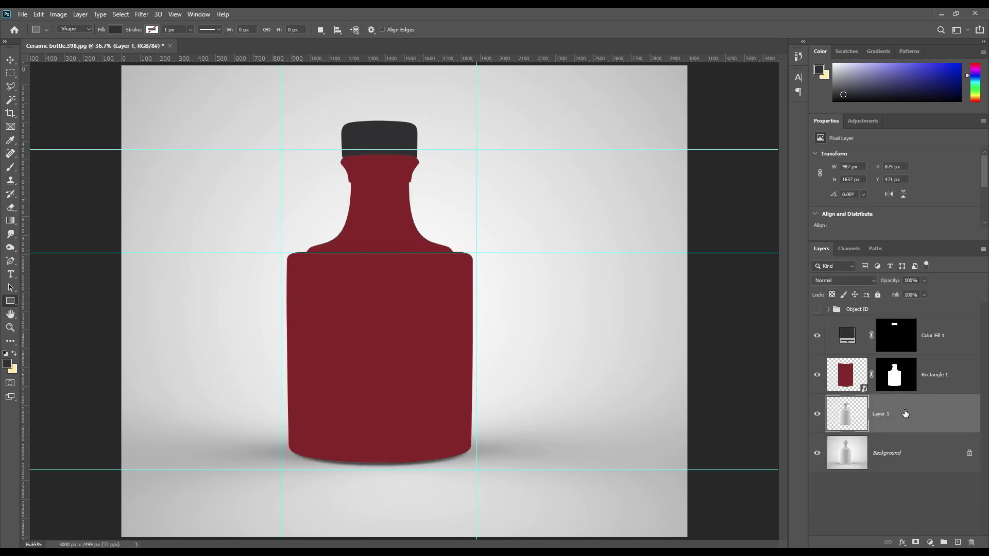
left_click_drag(911, 414, 919, 368)
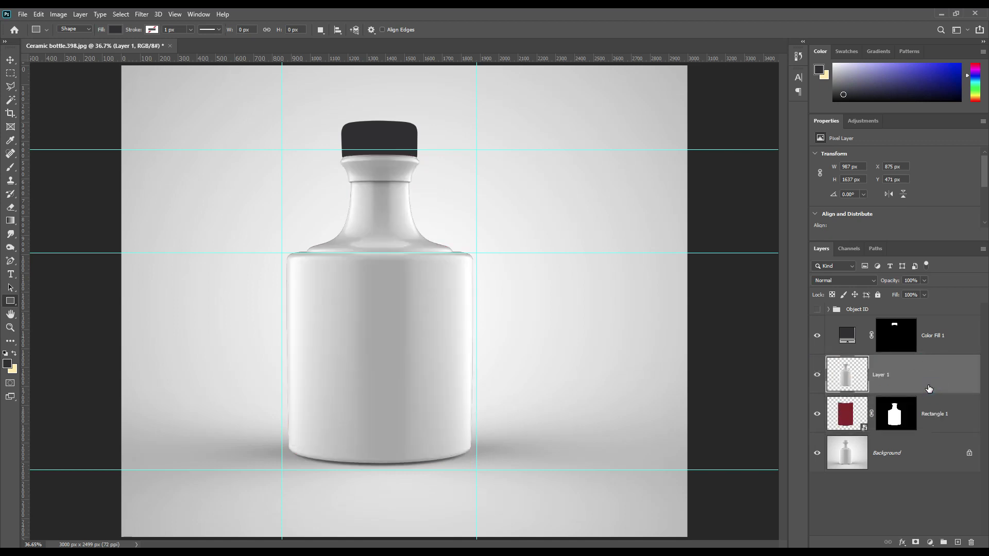
Duplicate the bottle body layer twice and rename the lowest of the three copies Shadow.
key("ctrl+j")
key("ctrl+j")
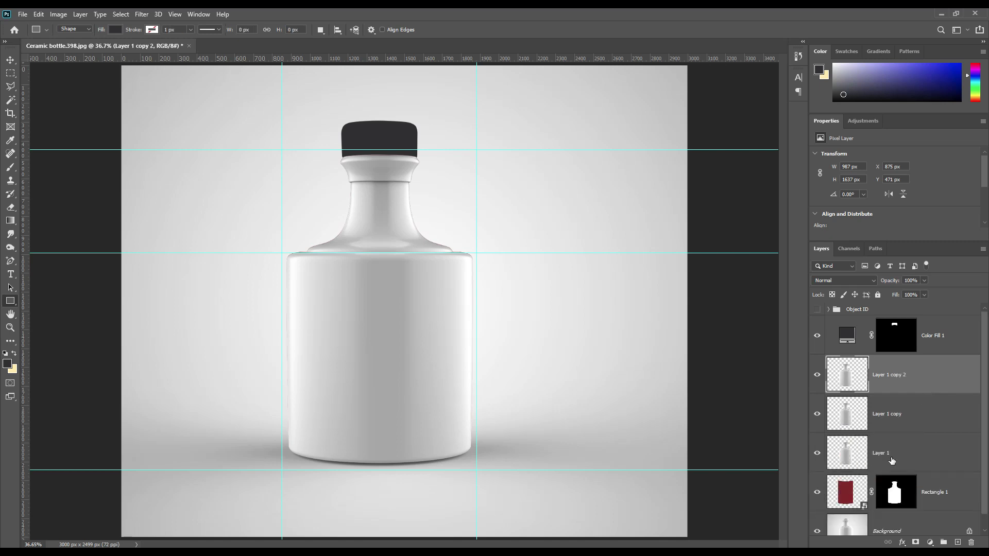
double_click(881, 452)
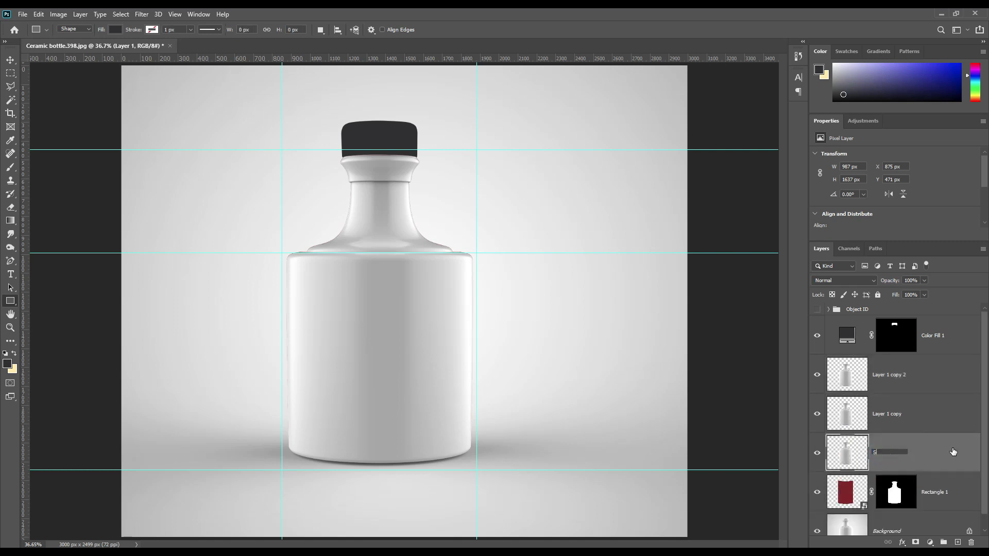
type("Shadow")
key("Return")
Rename the middle bottle body copy Midtone and the uppermost copy Light.
double_click(886, 412)
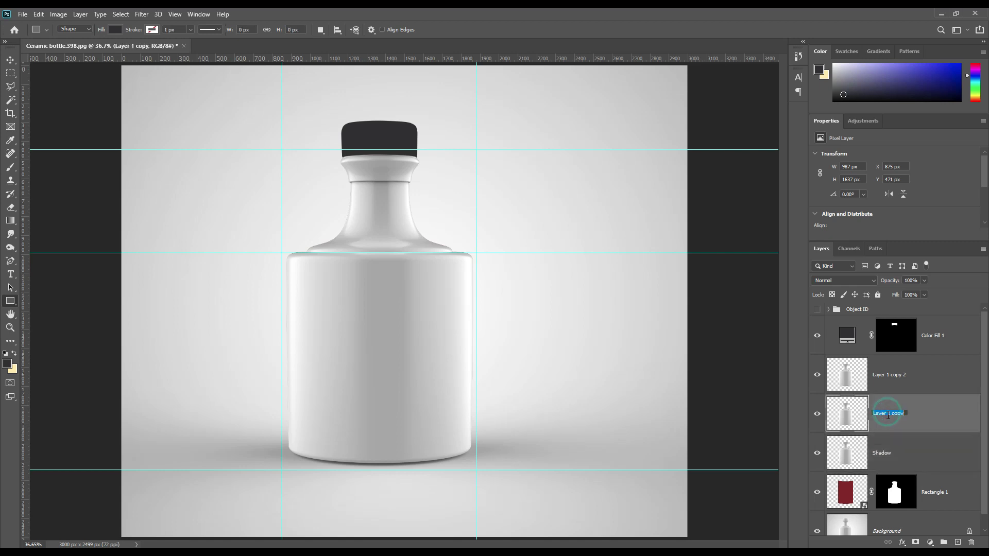
type("Lo")
key("Return")
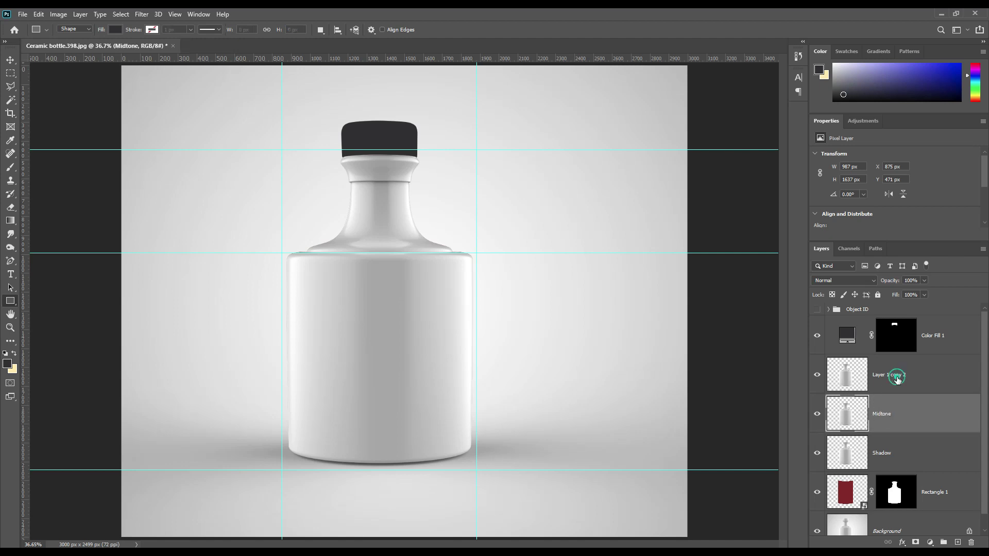
left_click(897, 380)
double_click(897, 376)
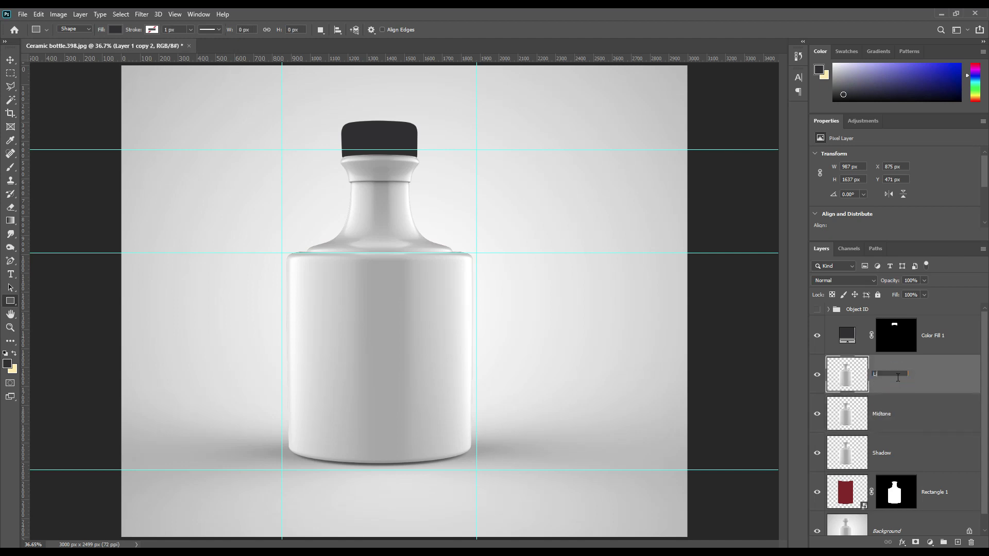
key("Return")
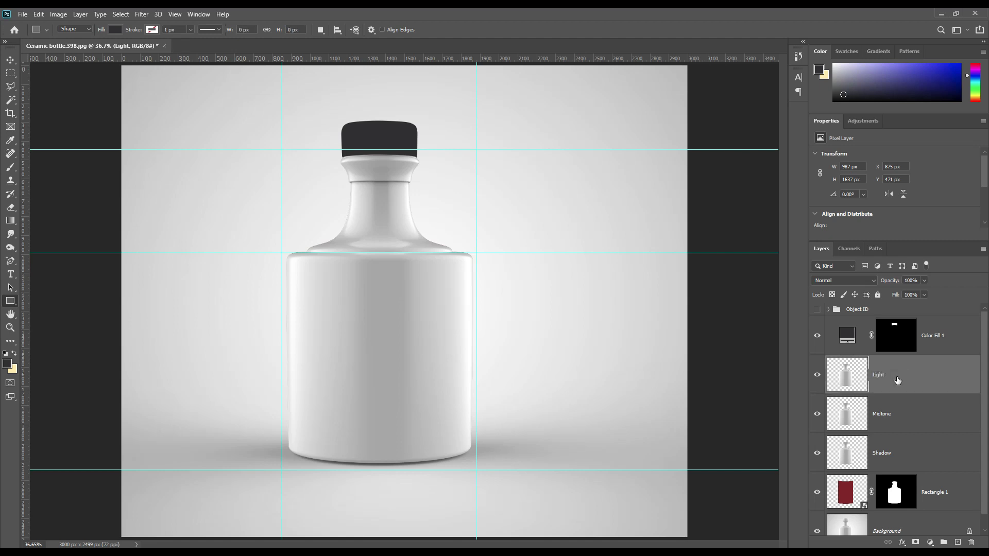
Hide the Light and Midtone layers and set the Shadow layer's blend mode to Multiply.
left_click(818, 372)
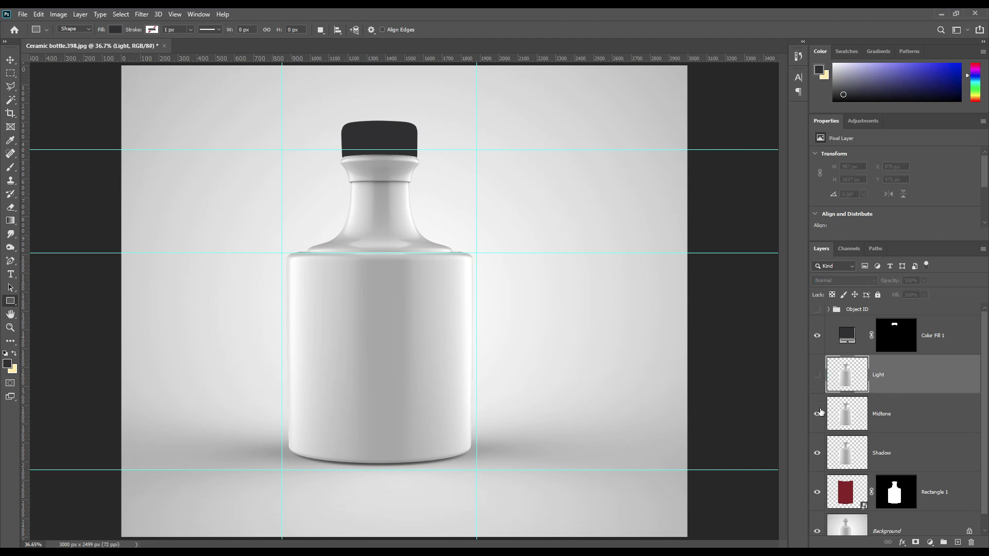
left_click(817, 413)
left_click(894, 446)
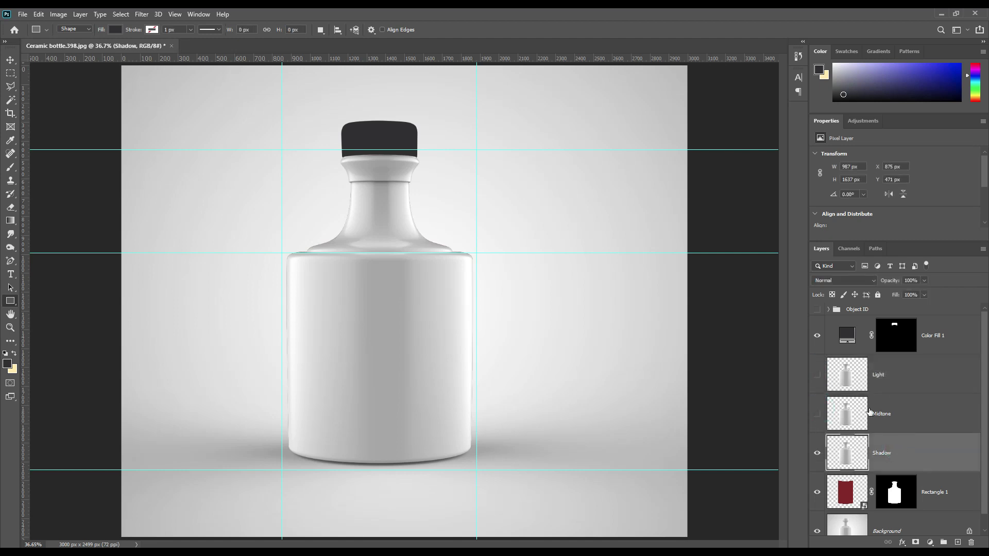
left_click(864, 282)
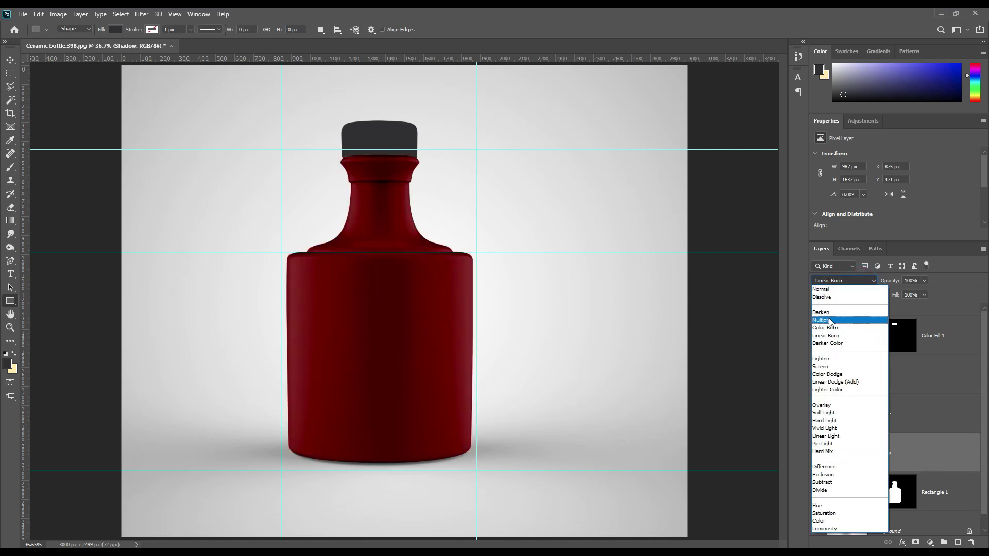
left_click(829, 319)
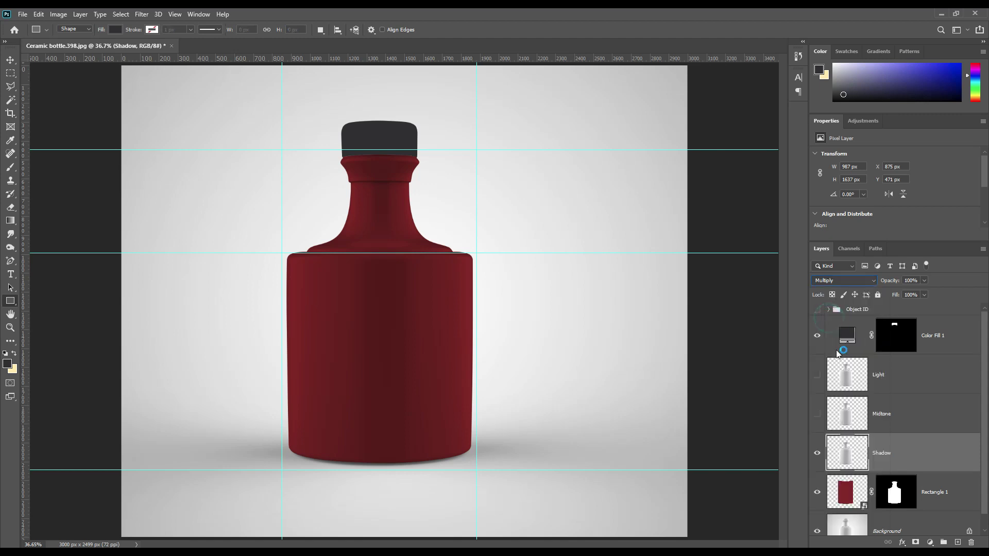
Show the Midtone layer and set its blend mode to Linear Dodge (Add).
left_click(816, 413)
left_click(882, 414)
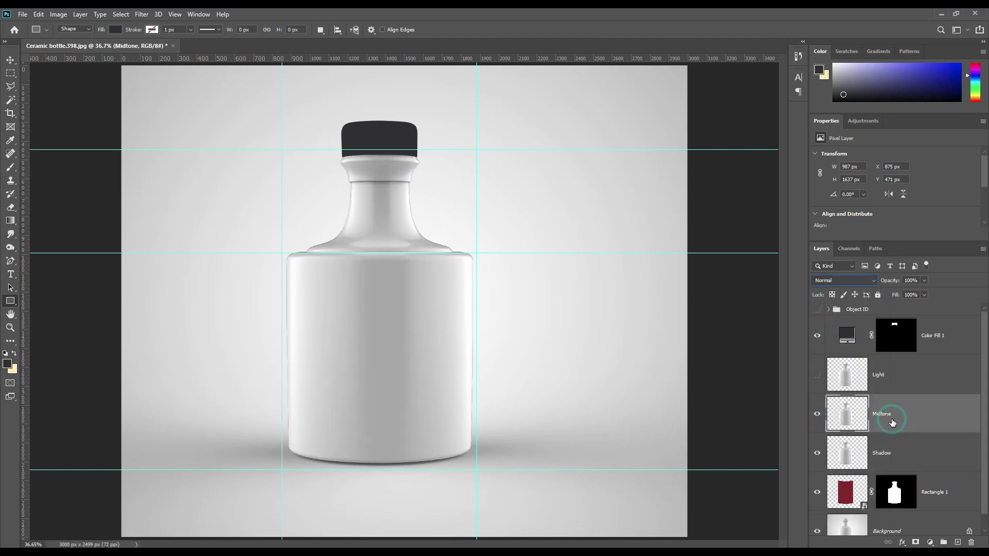
left_click(849, 284)
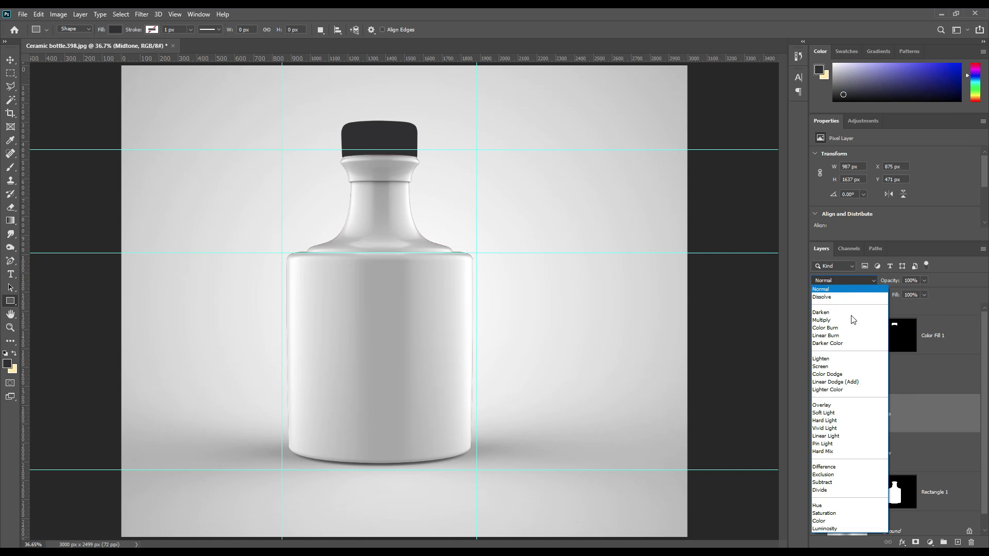
left_click(854, 381)
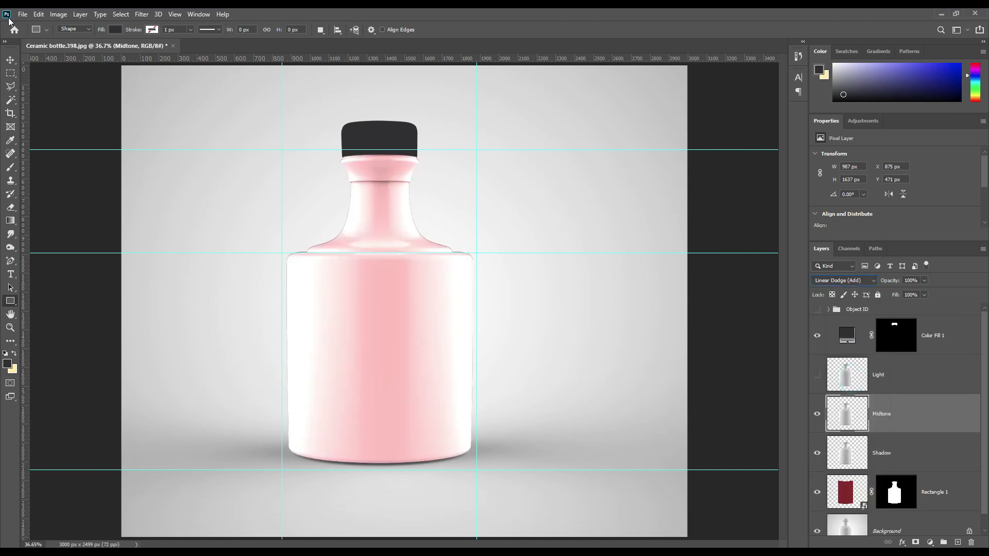
Apply a Levels adjustment to the Midtone layer with input black at 200 and output white at 99.
left_click(57, 14)
mouse_move(74, 41)
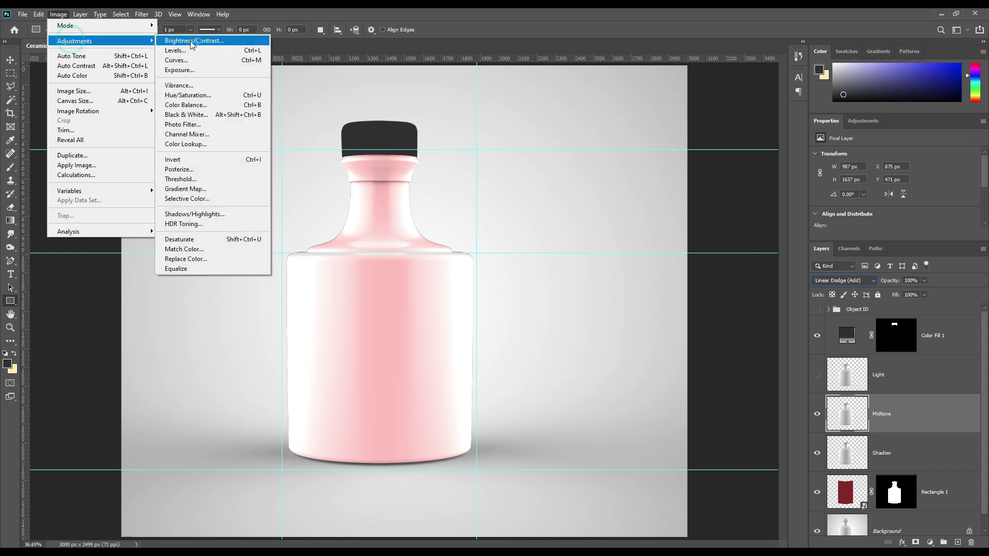
left_click(187, 50)
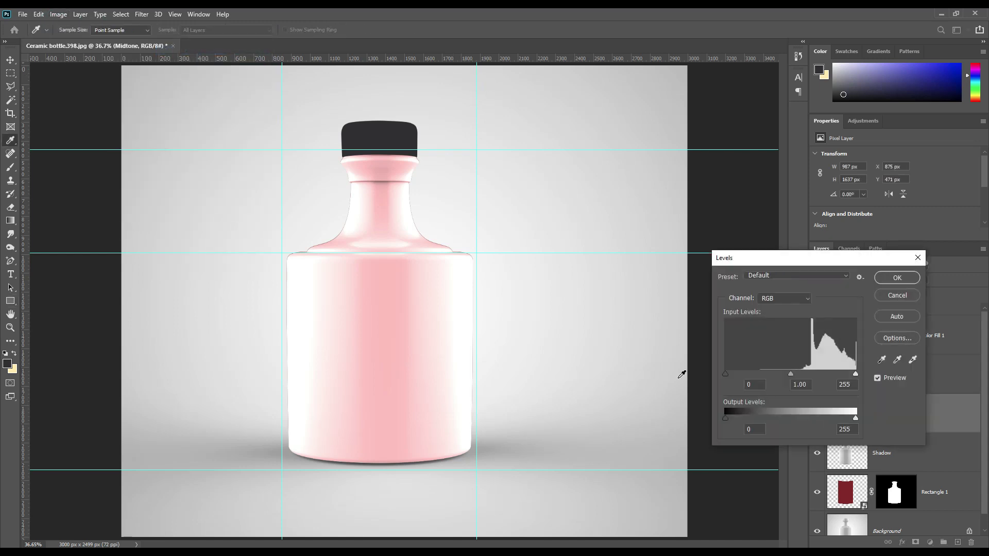
left_click_drag(727, 375, 819, 374)
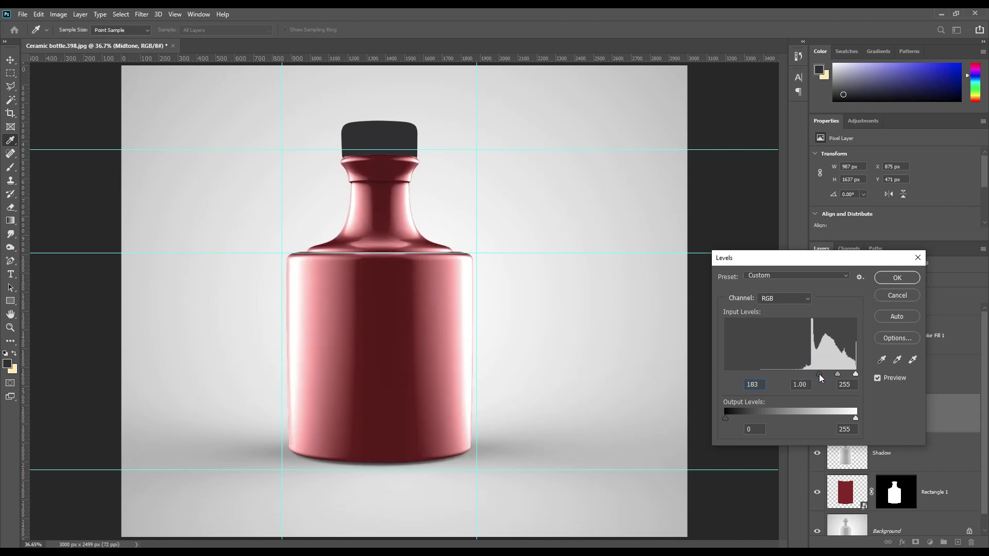
left_click(855, 420)
left_click_drag(856, 419, 776, 418)
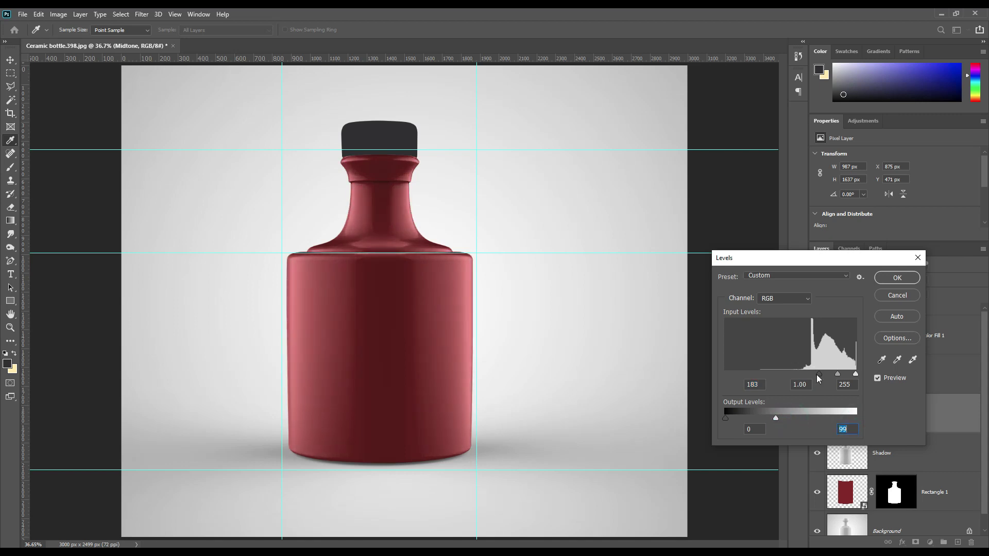
left_click_drag(819, 375, 828, 378)
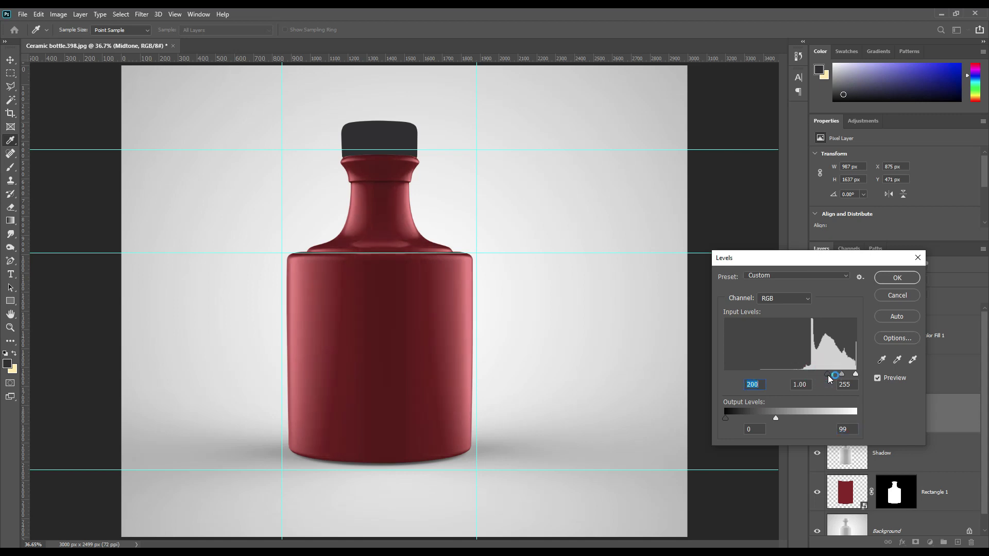
left_click(898, 278)
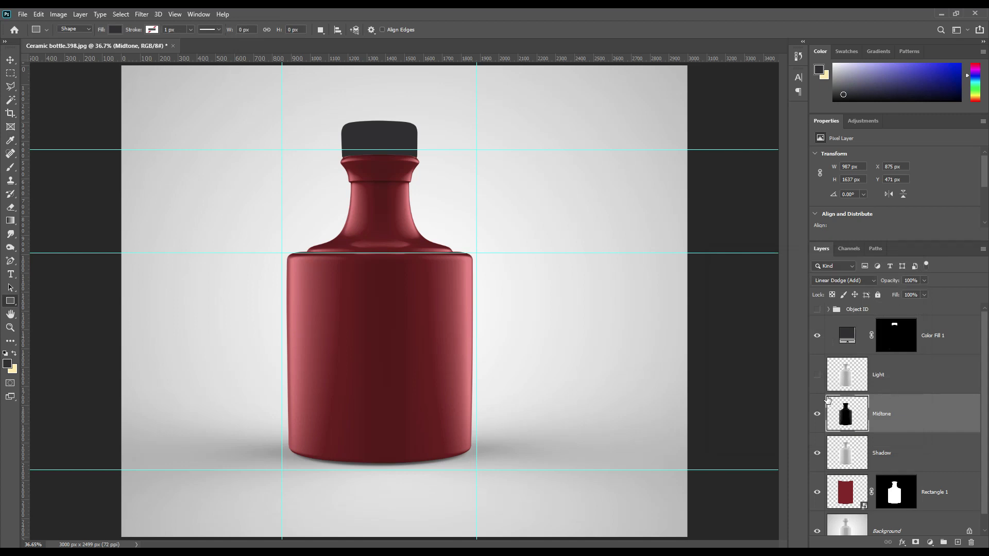
Show the Light layer and set its blend mode to Screen.
left_click(816, 374)
left_click(883, 377)
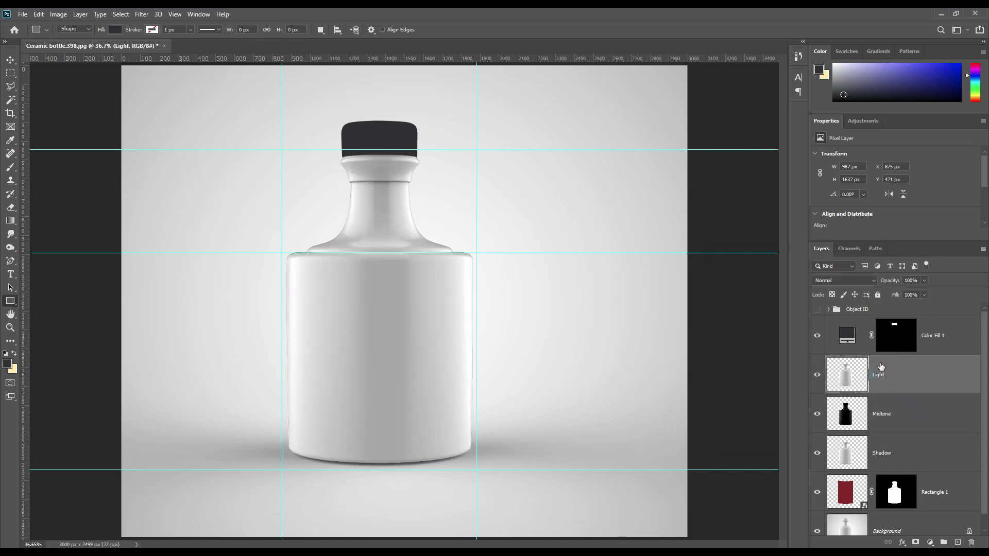
left_click(855, 279)
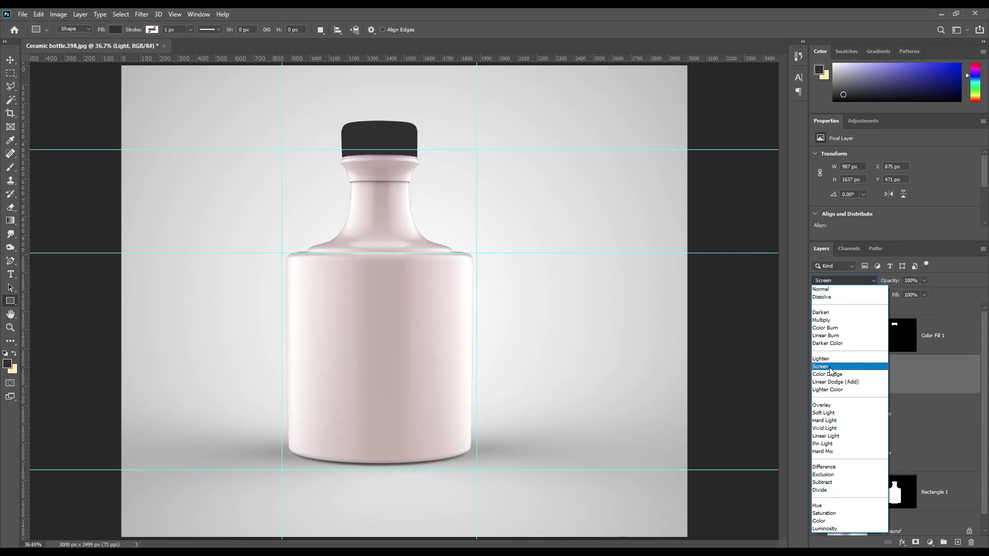
left_click(829, 367)
Apply a Levels adjustment to the Light layer with input black at 221 and output white at 163.
left_click(58, 14)
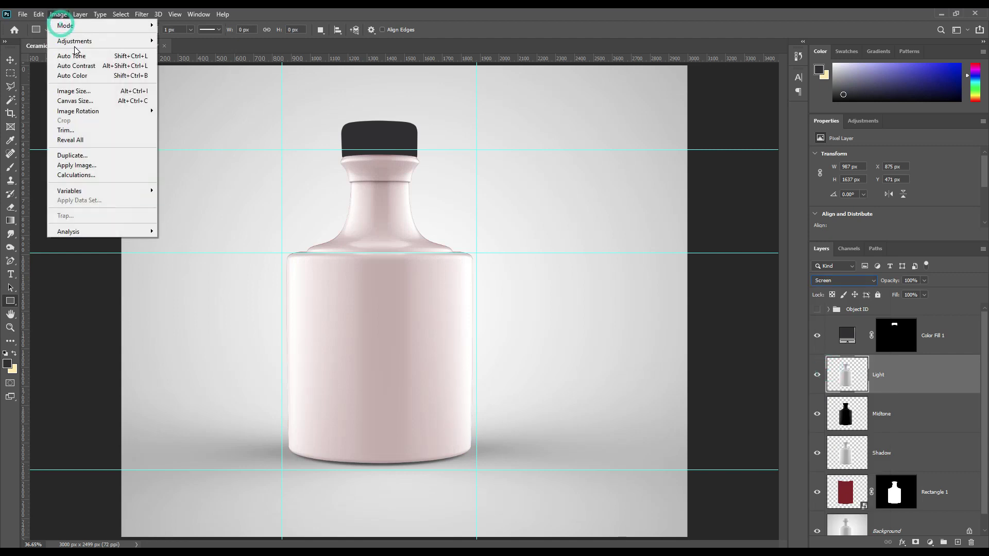
left_click(77, 40)
left_click(175, 50)
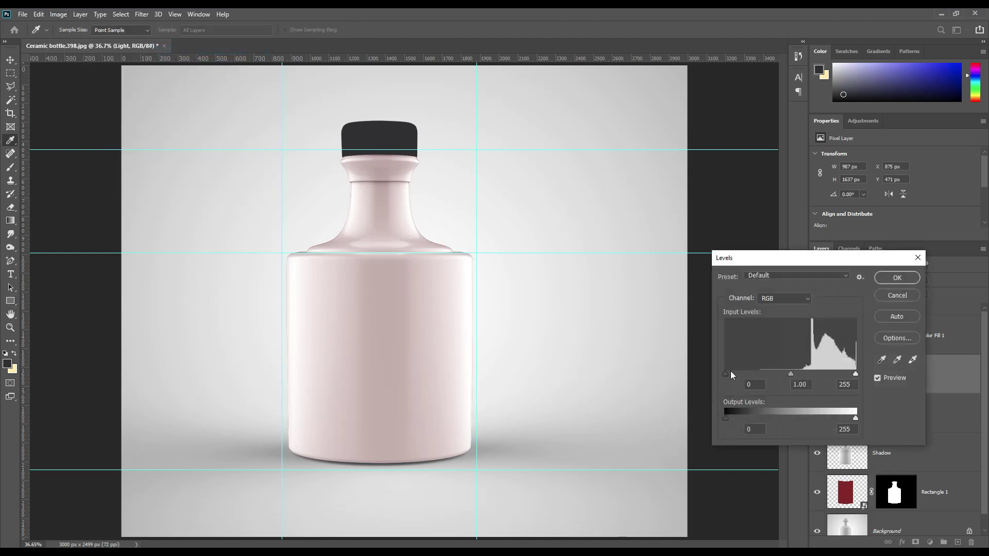
left_click_drag(724, 373, 838, 377)
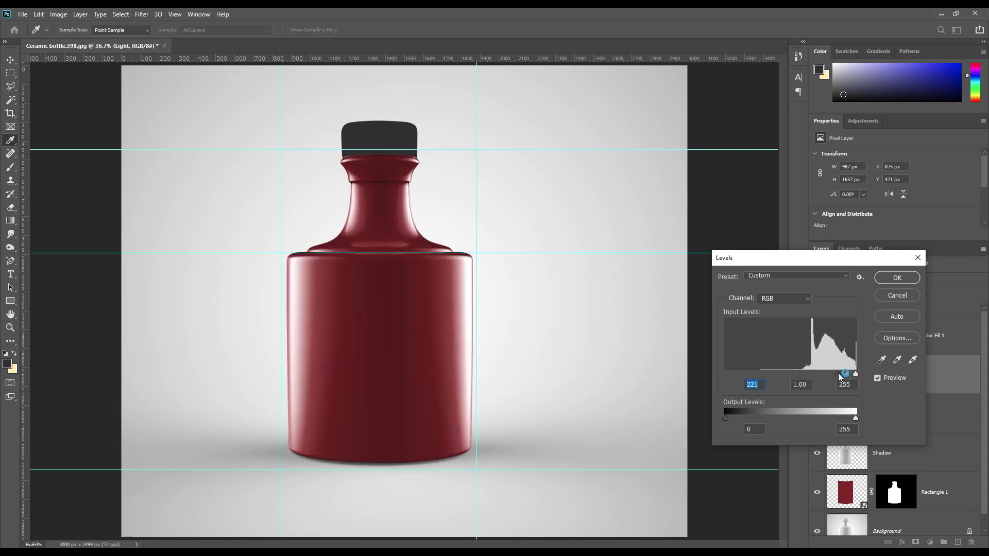
left_click_drag(855, 418, 808, 417)
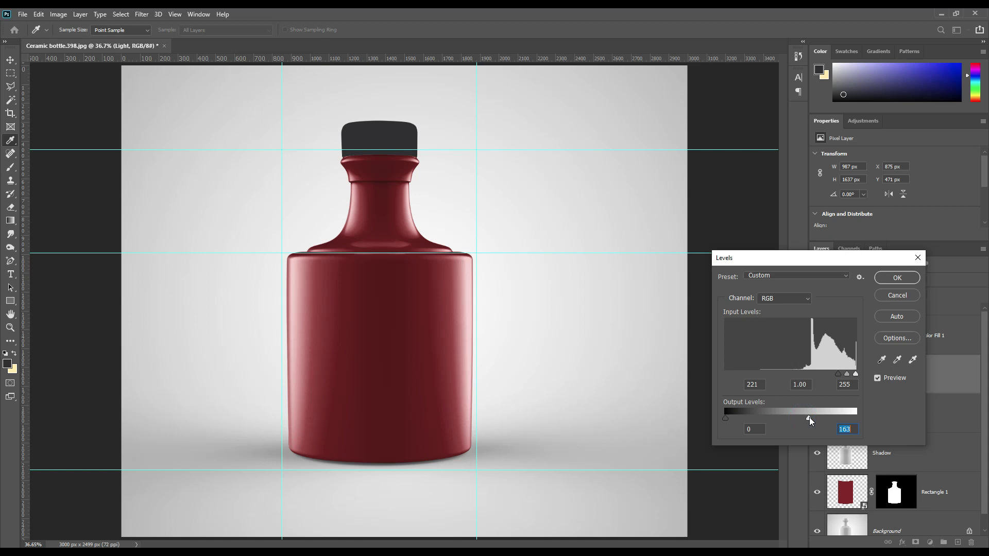
left_click(900, 278)
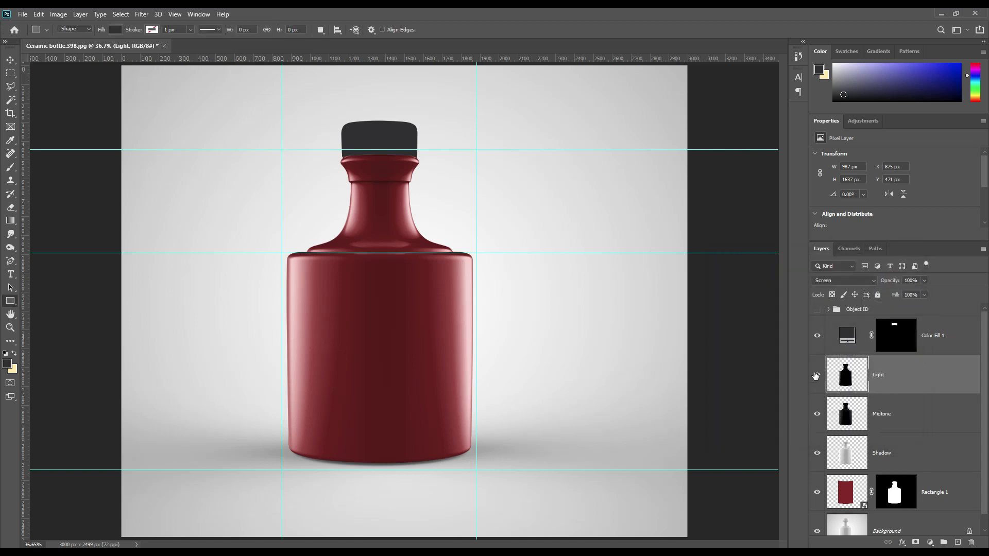
Group the Light, Midtone and Shadow layers and name the group FX.
left_click(816, 375)
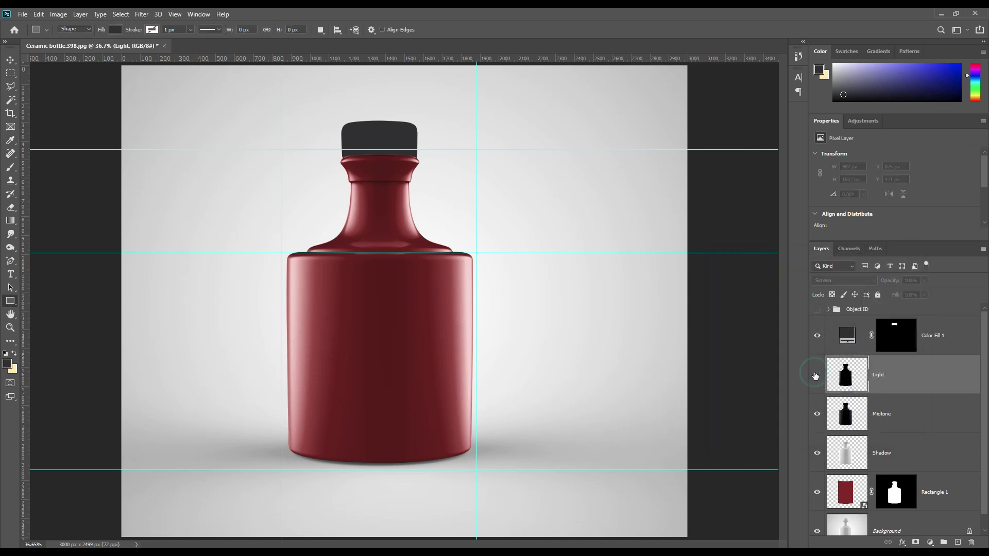
left_click(910, 458, "shift")
left_click_drag(921, 442, 942, 541)
double_click(856, 361)
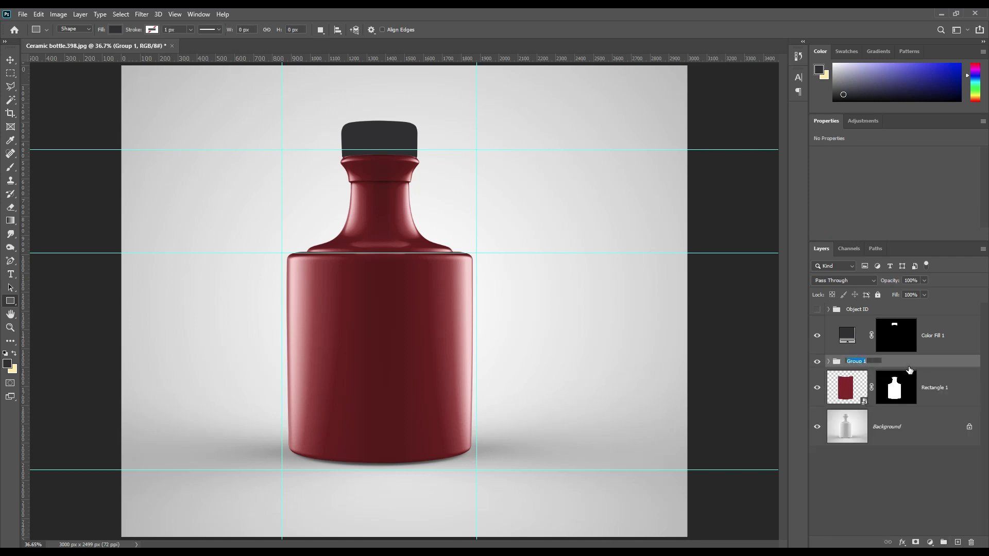
type("FX")
left_click(909, 371)
Give the Rectangle 1 smart object layer a red color label.
right_click(949, 381)
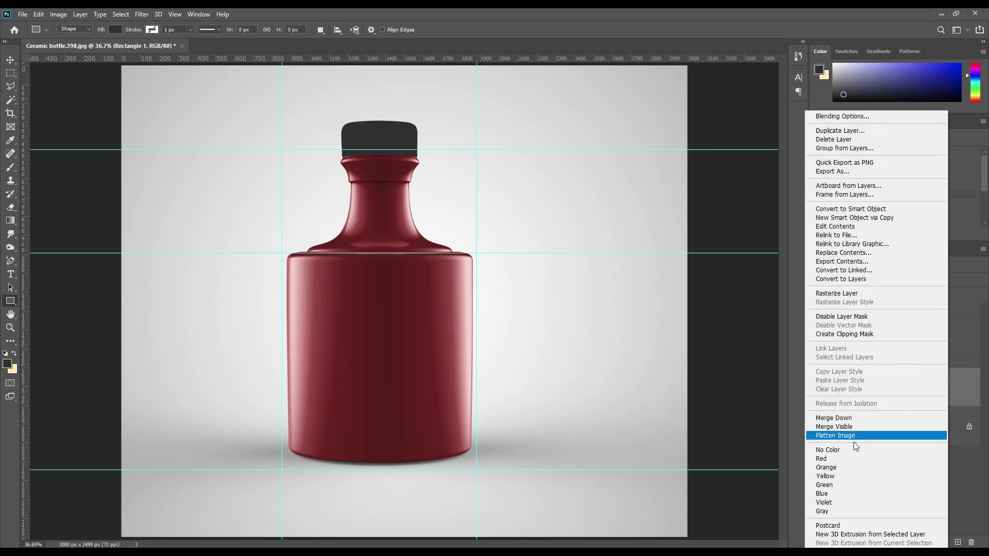
left_click(844, 459)
left_click(882, 360, "shift")
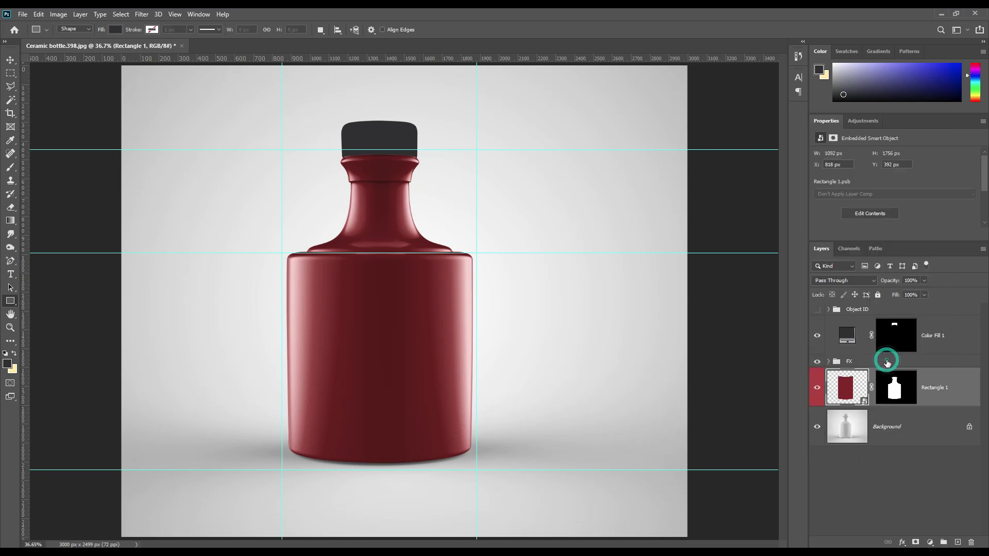
Load the Color Fill 1 mask as a selection and copy the cap area of the Background to a new layer.
left_click(946, 334)
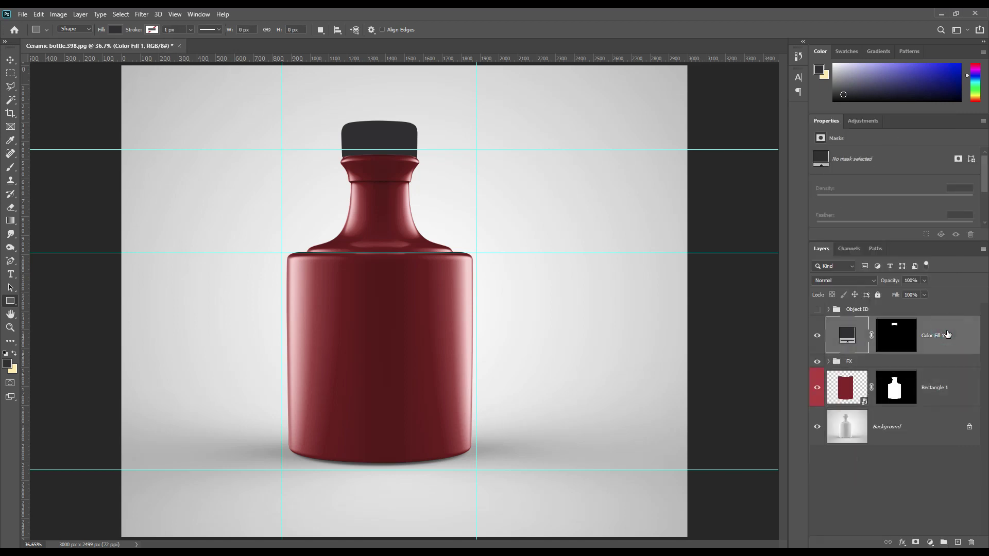
left_click(896, 335, "ctrl")
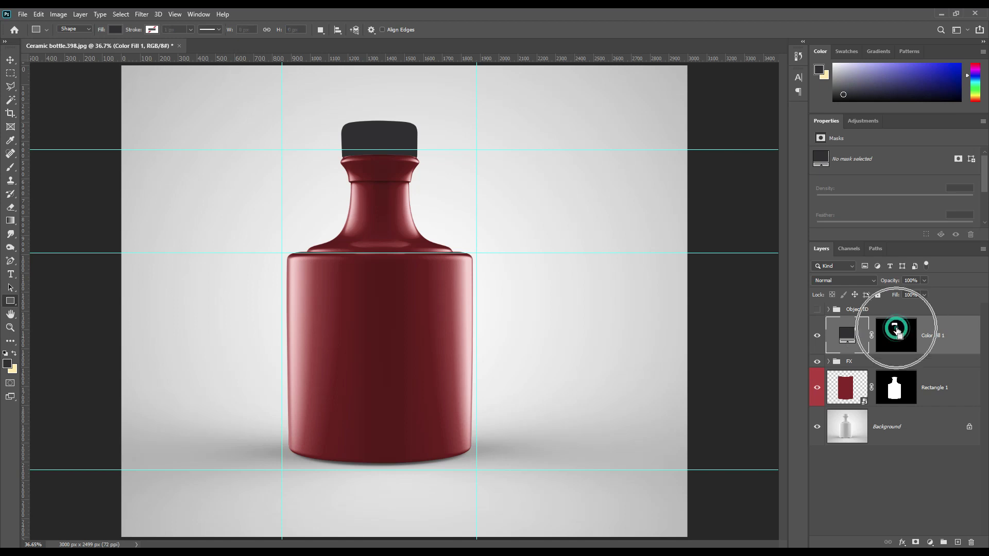
left_click(907, 414)
key("ctrl+j")
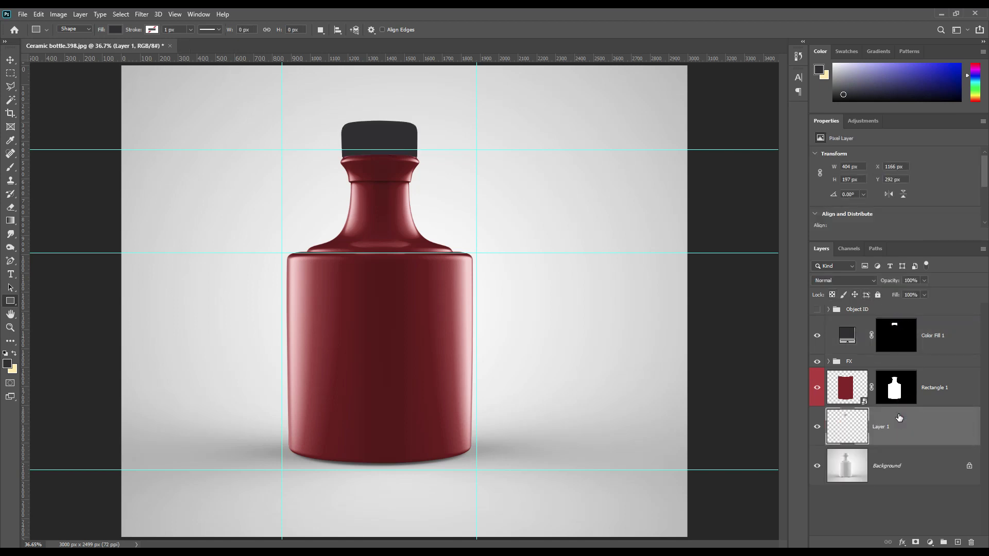
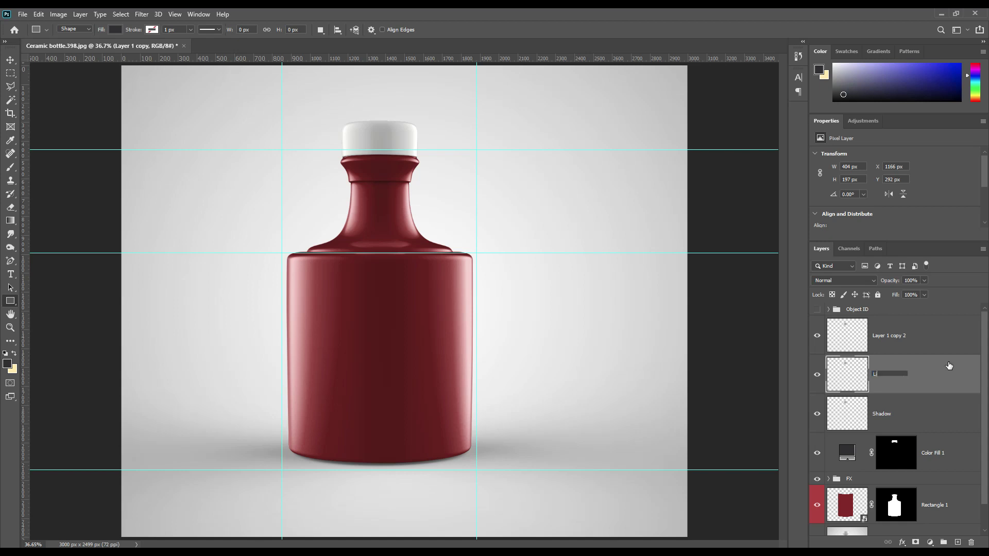
Name the cap copy above Shadow as Light, move it above the remaining copy and rename that copy as Midtone.
key("Return")
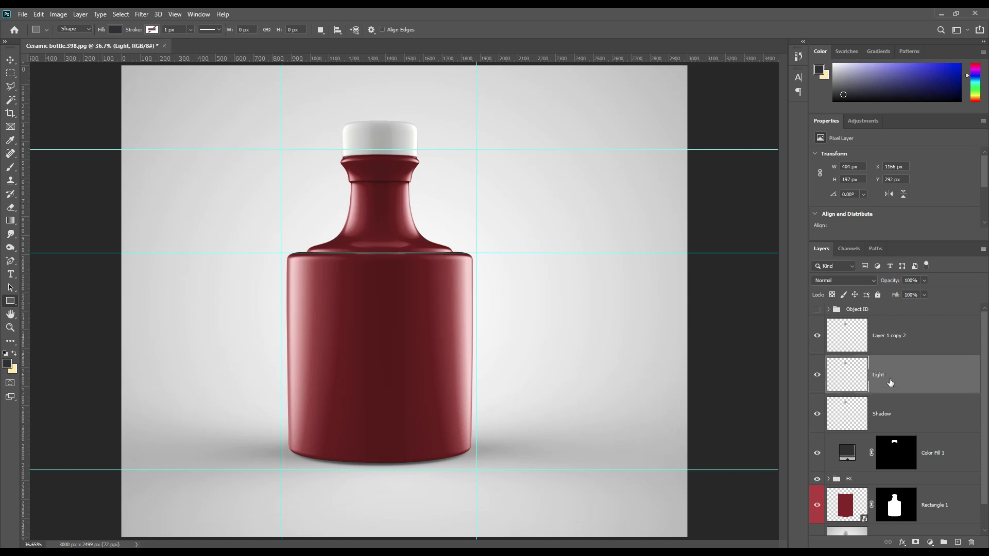
left_click_drag(900, 369, 897, 320)
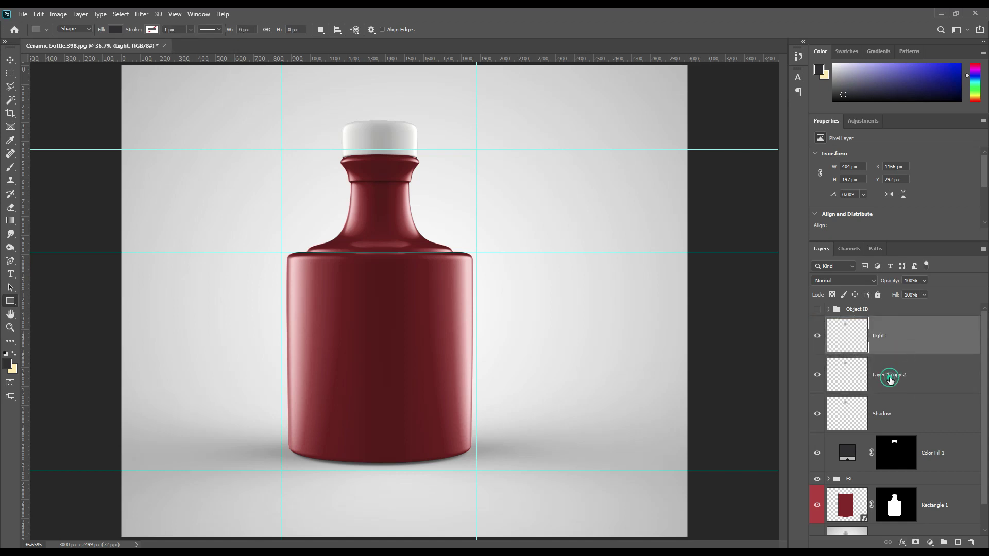
double_click(890, 375)
type("Mid")
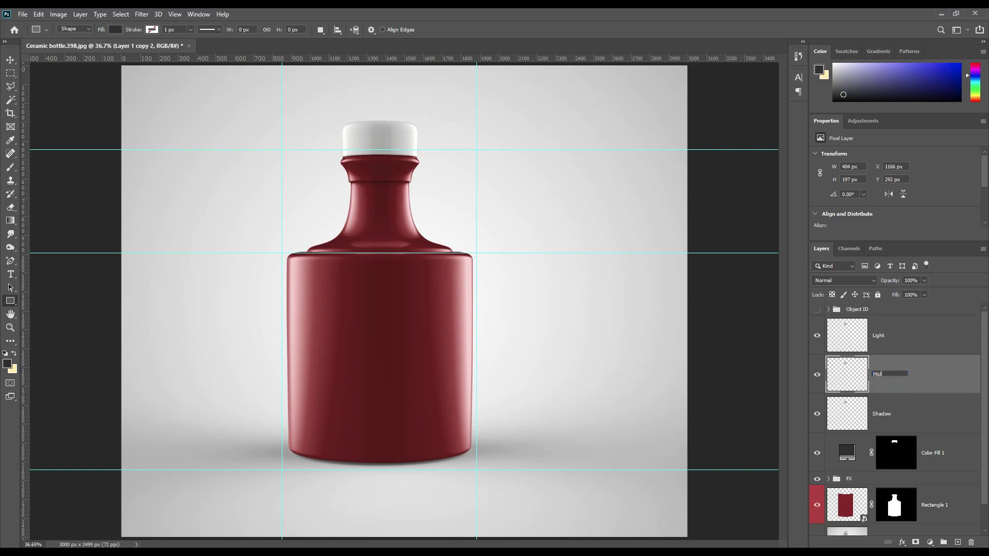
type("tone")
key("Return")
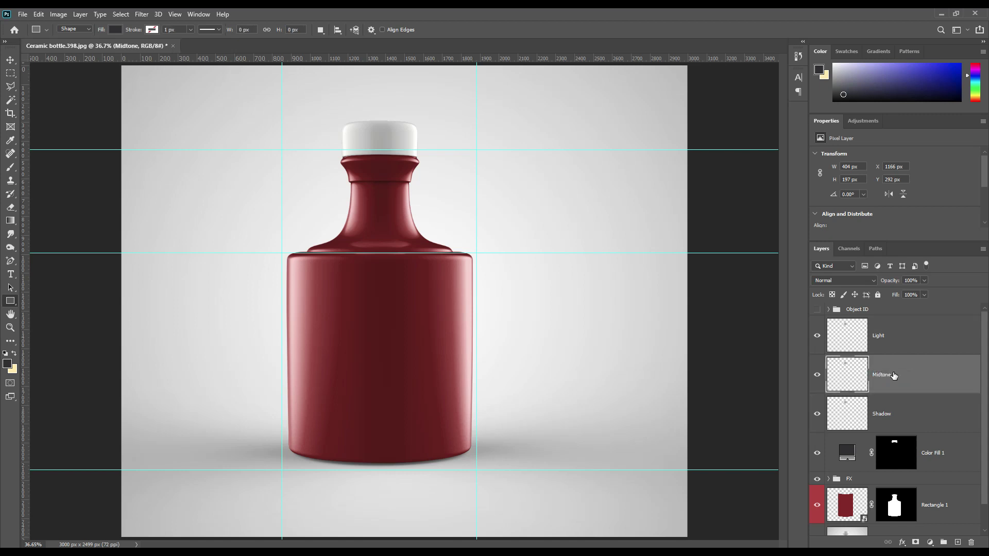
Hide the Light and Midtone layers and change the Shadow layer's blend mode so the cap's fill color shows through.
left_click(817, 336)
left_click(816, 374)
left_click(961, 411)
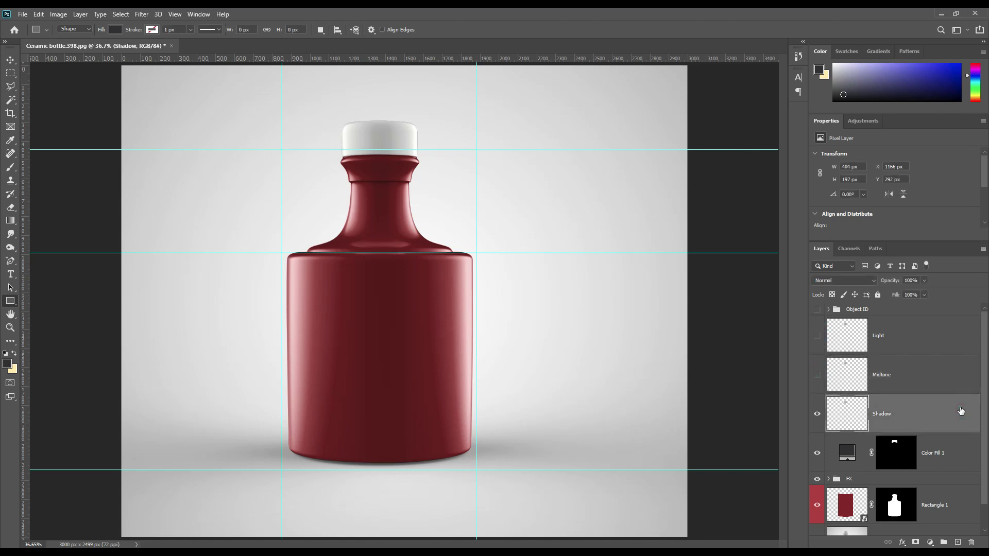
left_click(859, 278)
key("Escape")
Show the Midtone layer and set its blend mode to Linear Dodge (Add).
left_click(816, 375)
left_click(958, 380)
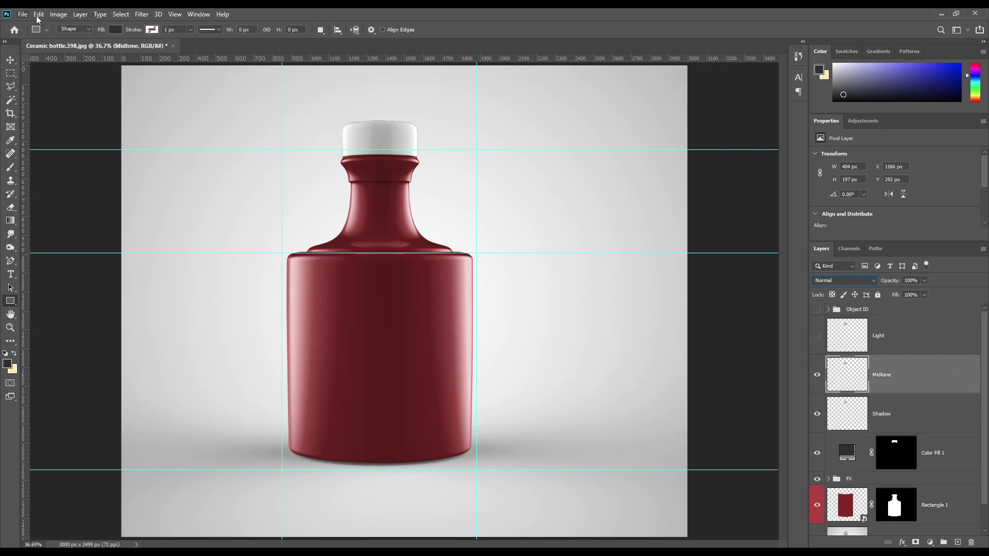
left_click(863, 279)
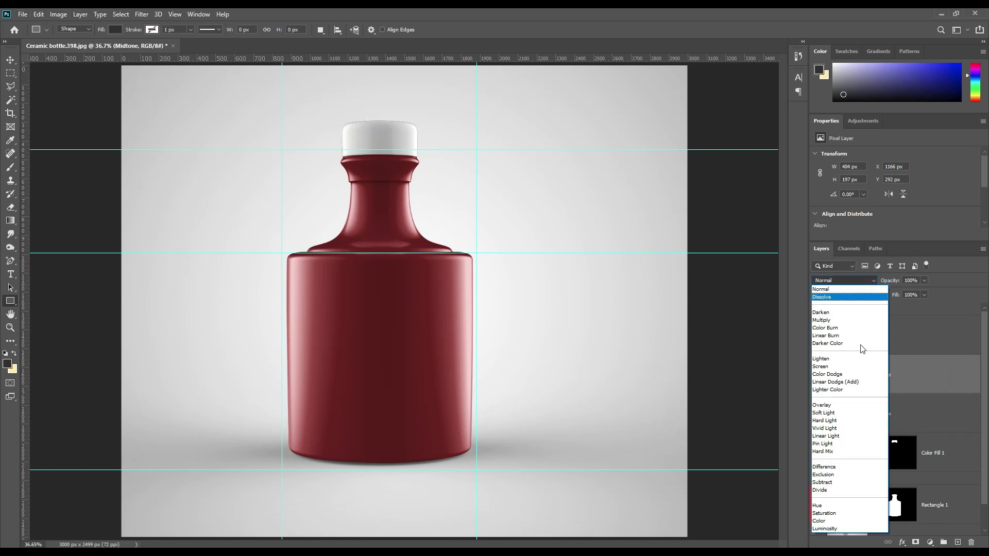
left_click(850, 382)
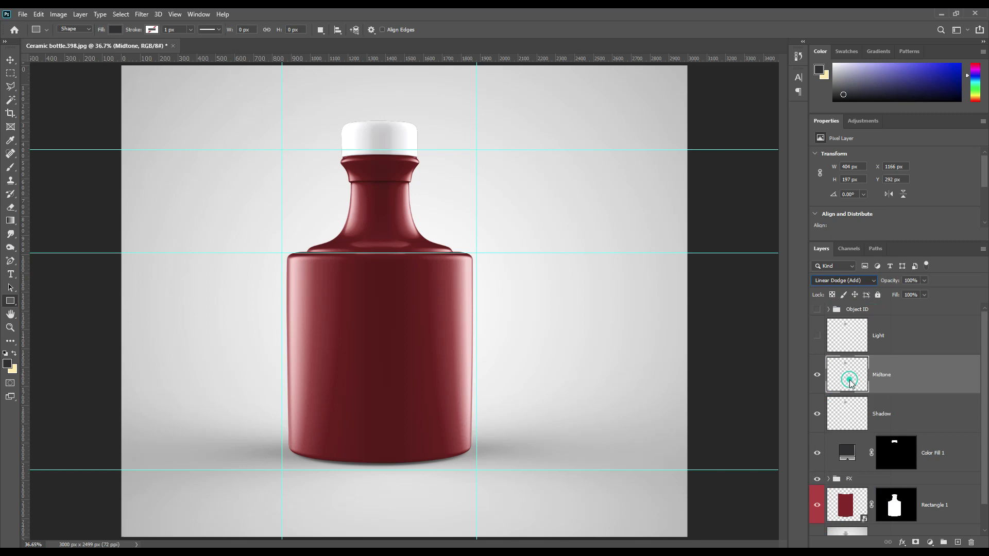
Apply a Levels adjustment to the Midtone layer with input black at 188 and output white at 132.
left_click(58, 13)
mouse_move(82, 42)
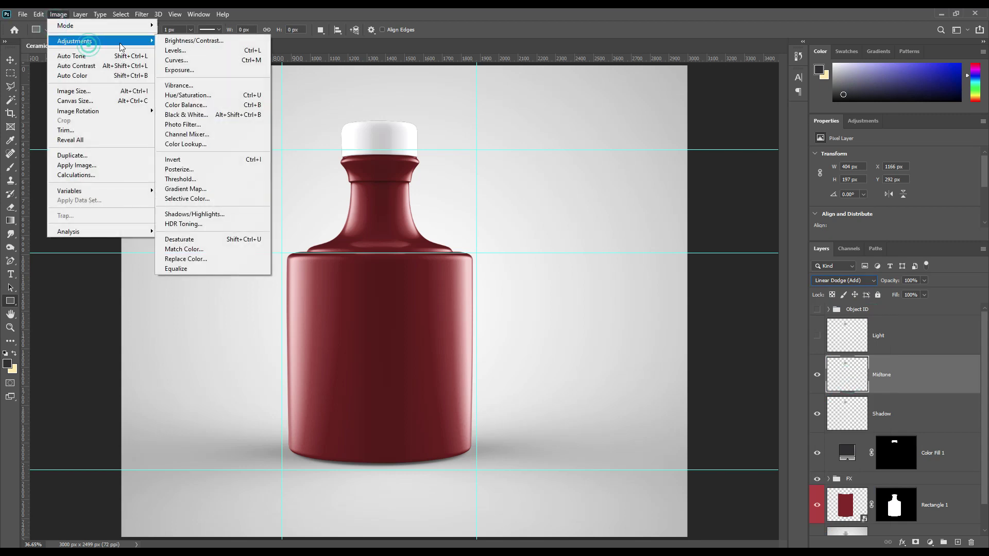
left_click(178, 55)
left_click_drag(725, 374, 814, 373)
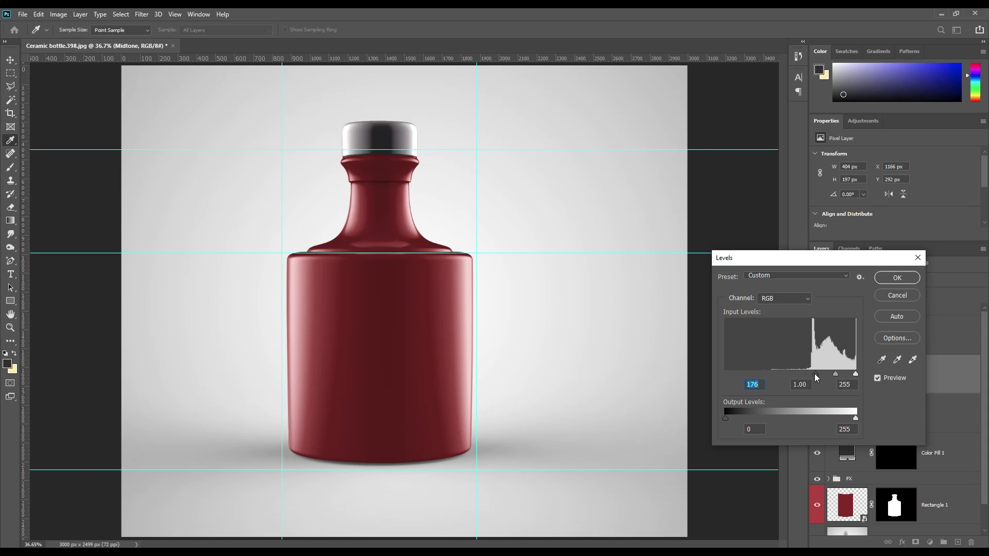
left_click_drag(855, 418, 820, 417)
mouse_move(821, 376)
left_mouse_down()
mouse_move(829, 374)
mouse_move(821, 373)
left_mouse_up()
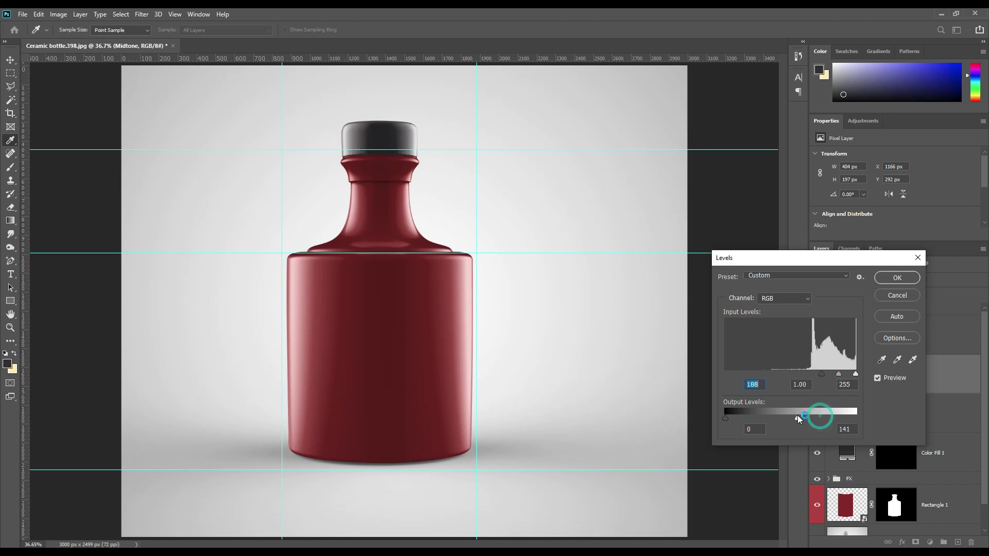
left_click_drag(797, 415, 793, 414)
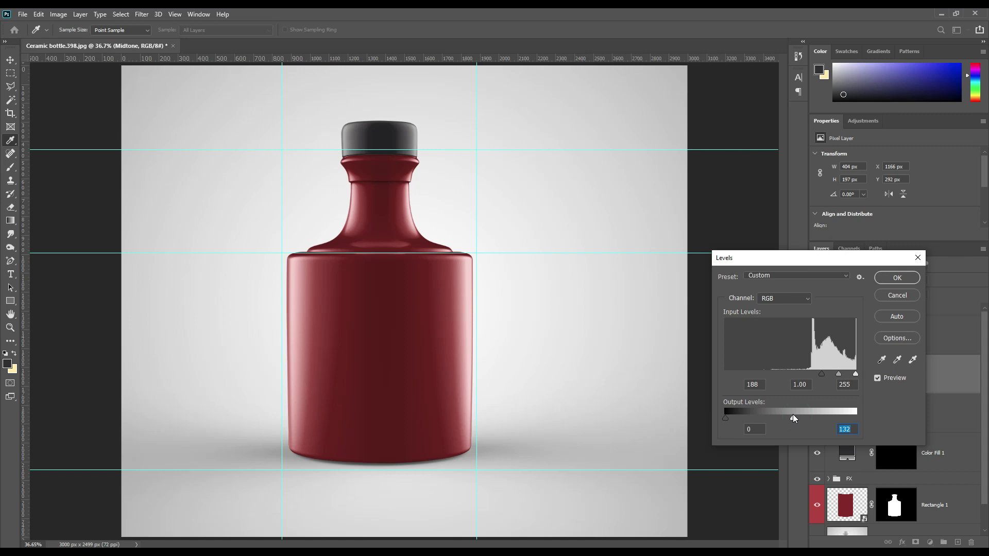
left_click(894, 277)
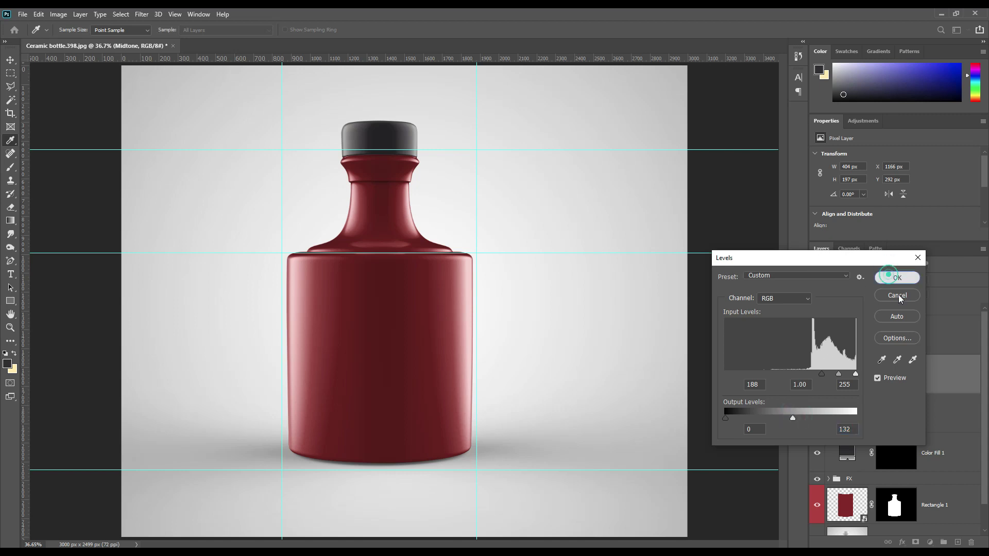
Show the Light layer and set its blend mode to Screen.
left_click(958, 353)
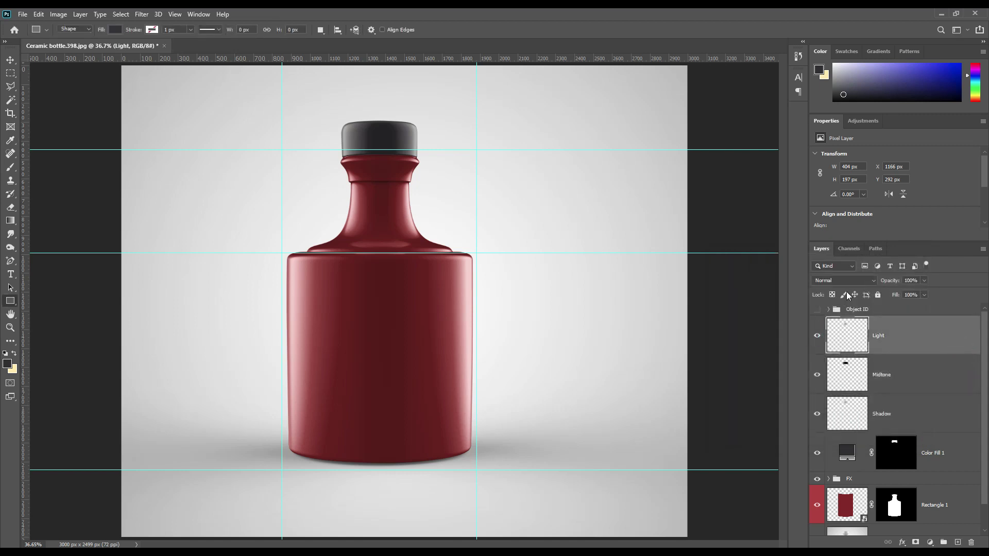
left_click(844, 281)
left_click(846, 370)
Apply a Levels adjustment to the Light layer with a strongly raised input black and output white at 205.
left_click(58, 13)
mouse_move(101, 42)
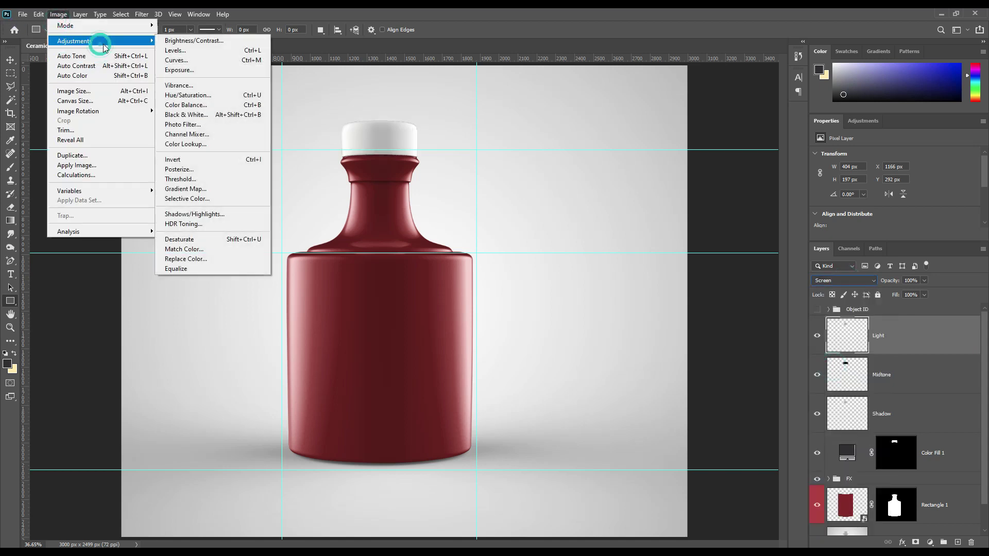
left_click(206, 51)
left_click_drag(727, 375, 834, 374)
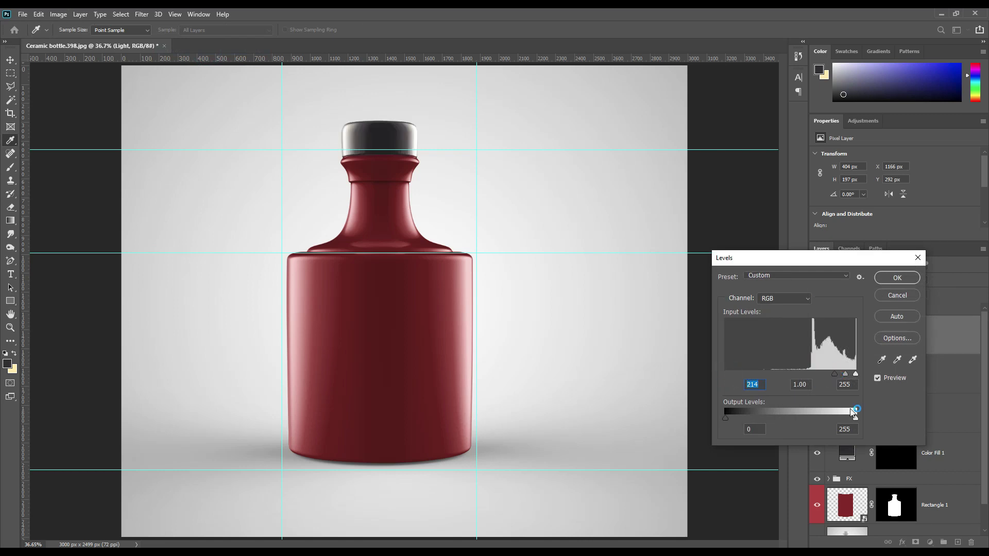
left_click_drag(854, 418, 829, 416)
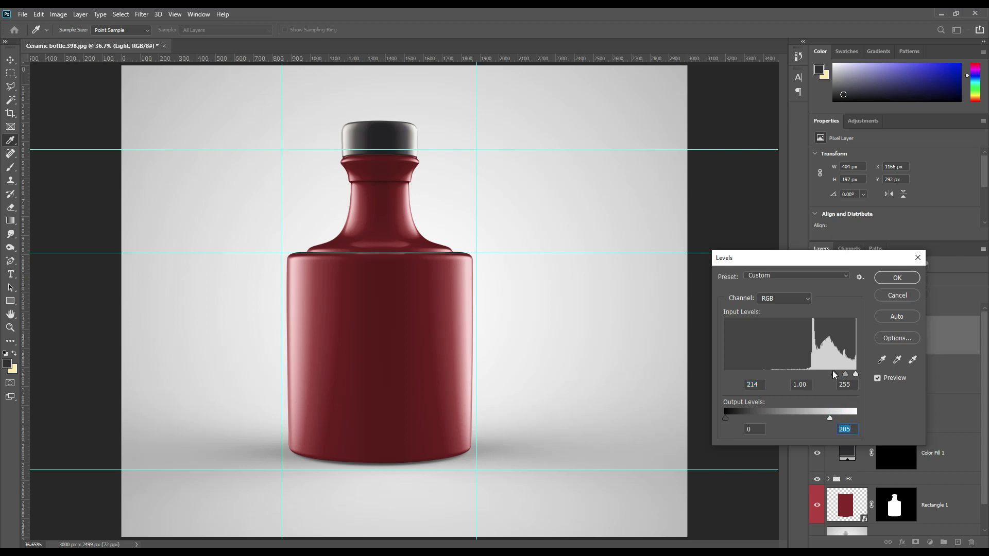
left_click_drag(834, 373, 837, 376)
left_click(897, 277)
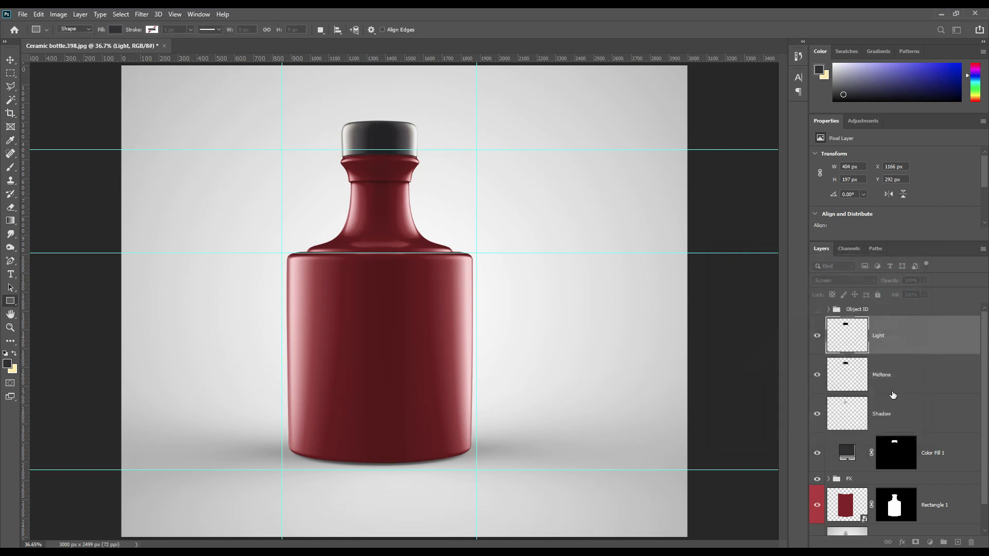
Group the cap's Light, Midtone and Shadow layers and name the group FX.
left_click(904, 419, "shift")
left_click_drag(904, 419, 942, 541)
double_click(860, 322)
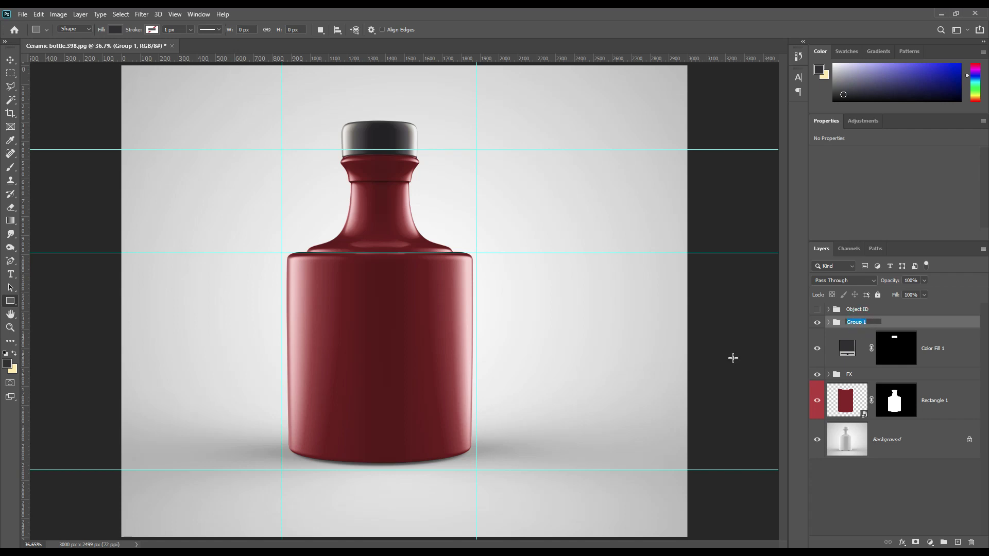
type("F")
key("Return")
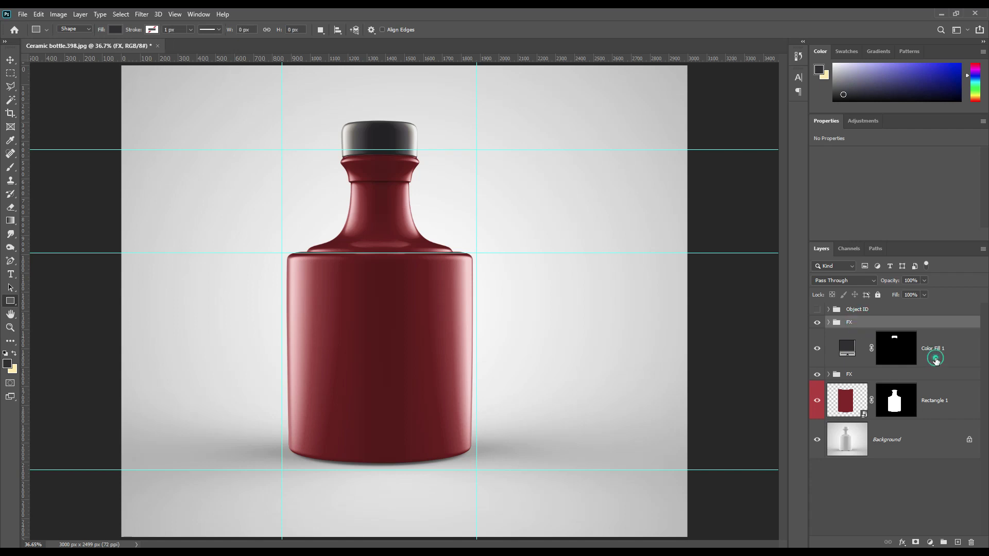
Give the Color Fill 1 layer a red color label and change its fill color to black.
right_click(929, 363)
left_click(832, 459)
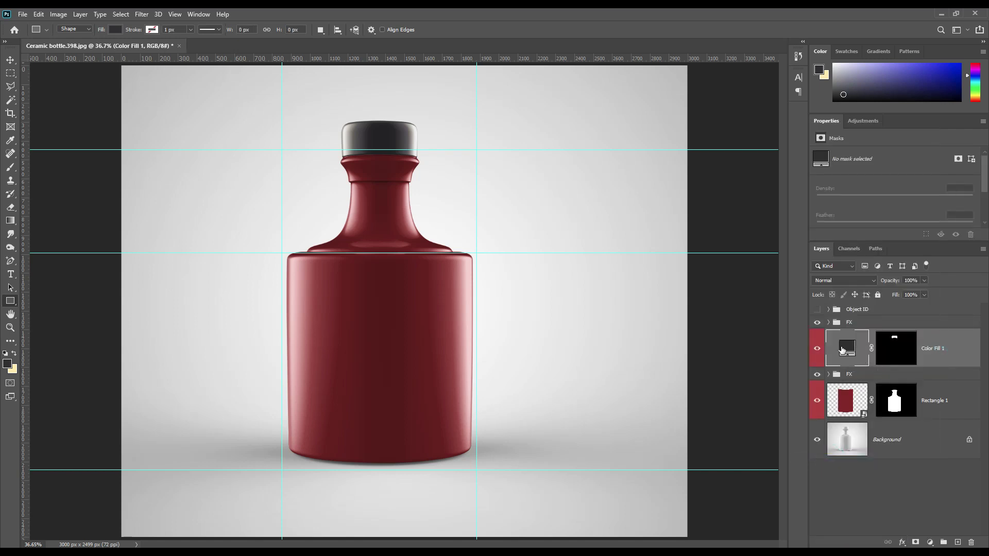
double_click(842, 348)
left_click_drag(684, 435, 643, 455)
left_click(889, 317)
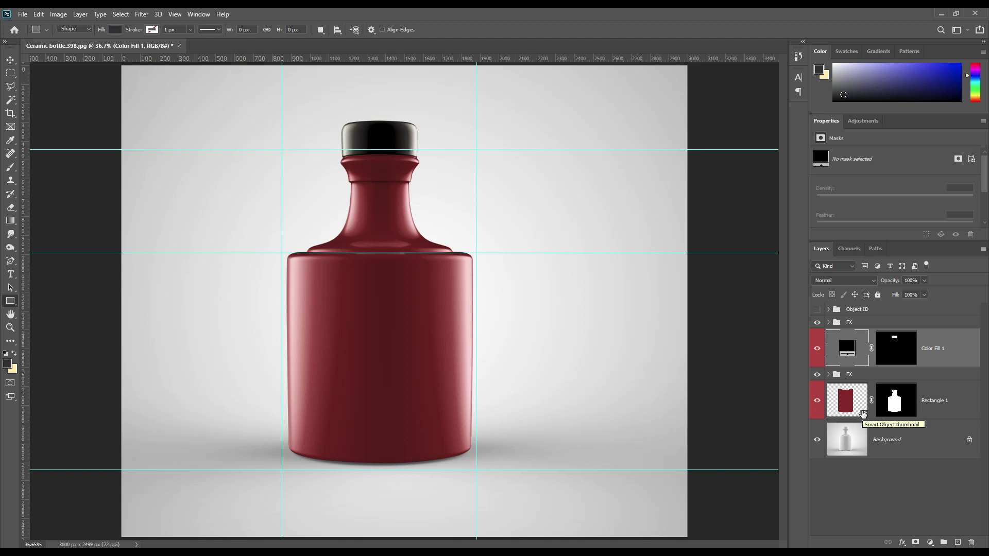
Open the Rectangle 1 smart object and start a left-aligned text in Bernard MT Condensed on the red artwork.
double_click(863, 414)
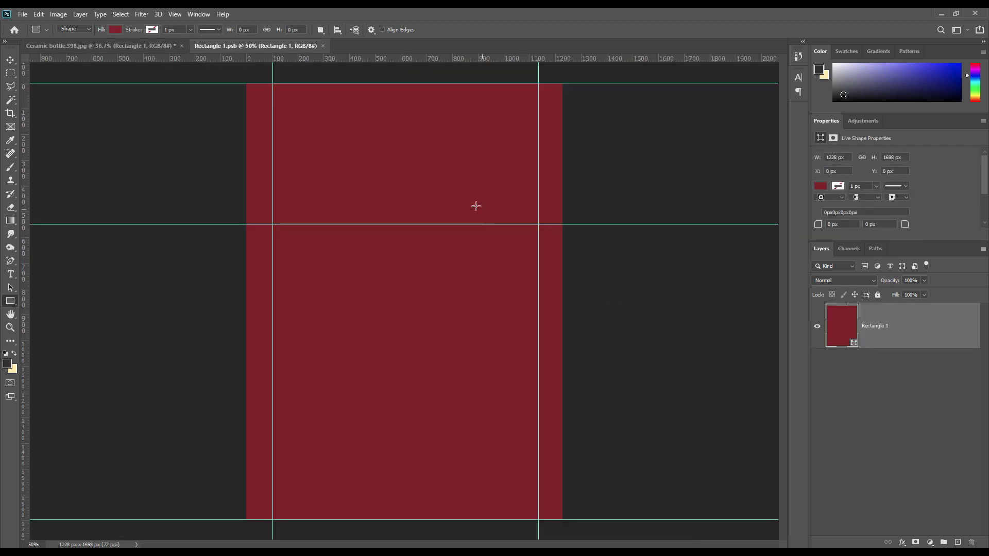
left_click(10, 274)
left_click(326, 276)
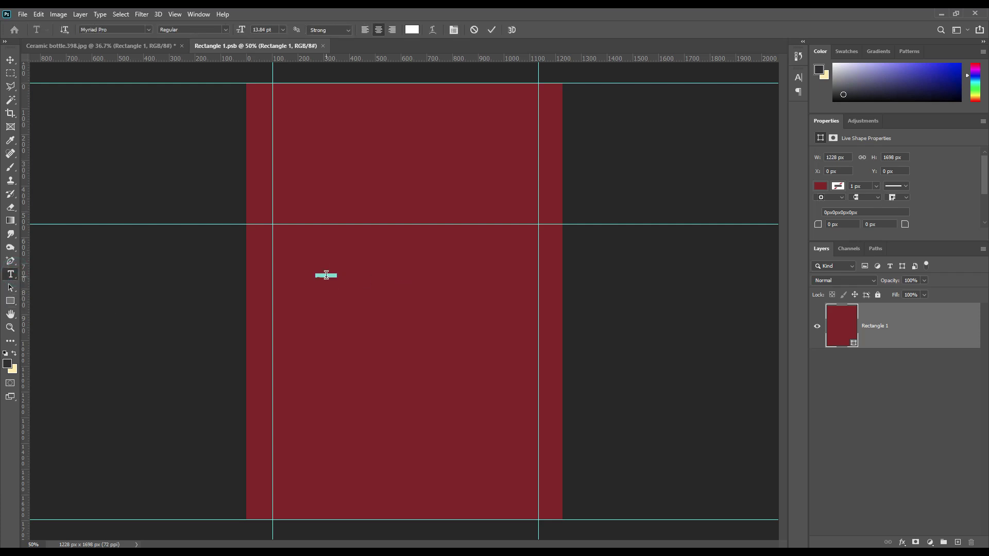
left_click(147, 29)
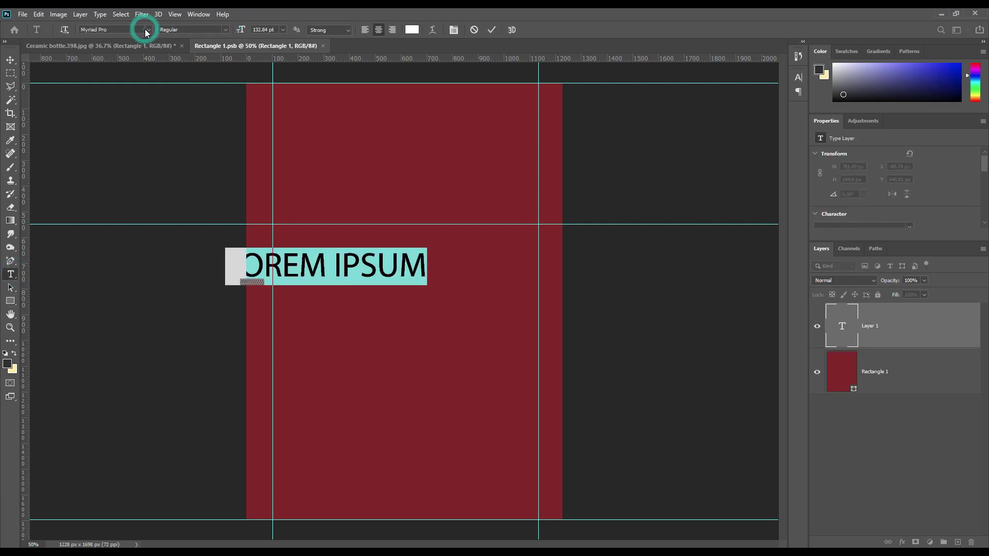
left_click(214, 90)
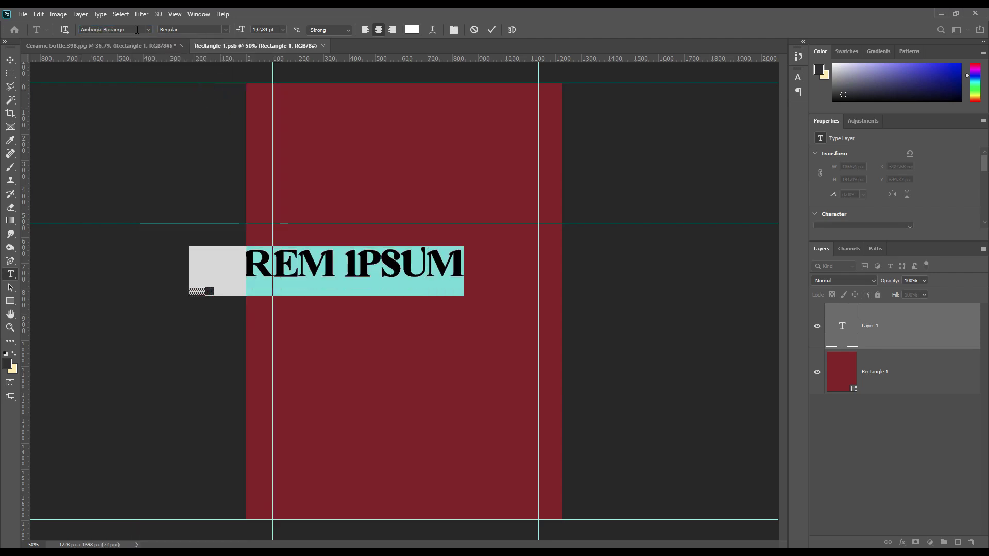
left_click(152, 32)
left_click(135, 470)
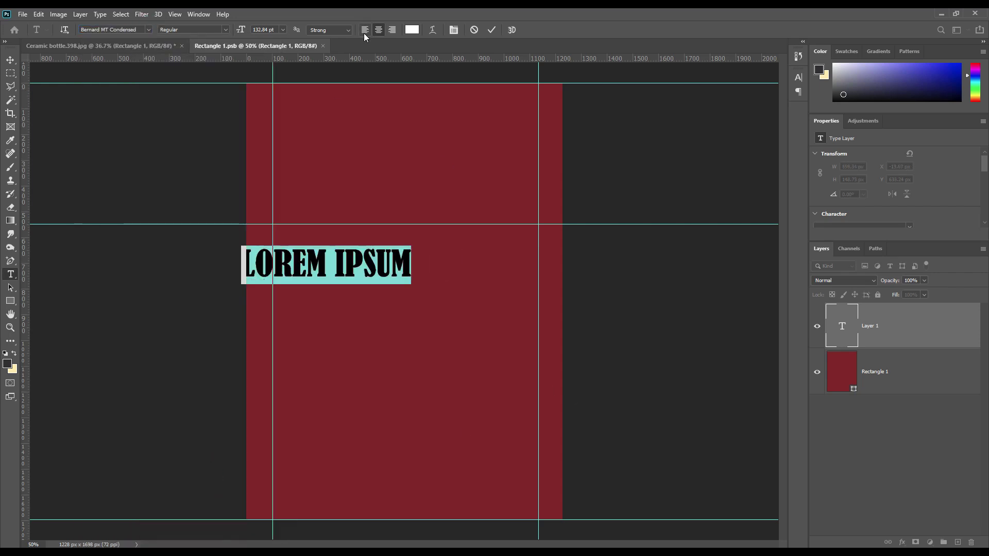
left_click(364, 29)
Enter the title FREE CIRAMIC BOTTLE MOCKUP with one word per line and center-align it.
type("FREE")
key("Return")
type("CIRAMIC")
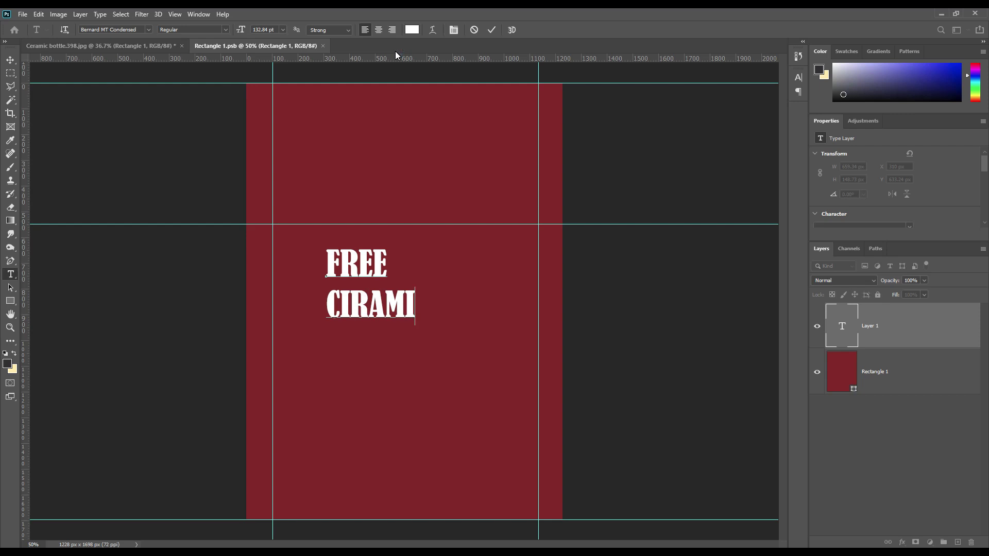
key("Return")
type("BOTTLE")
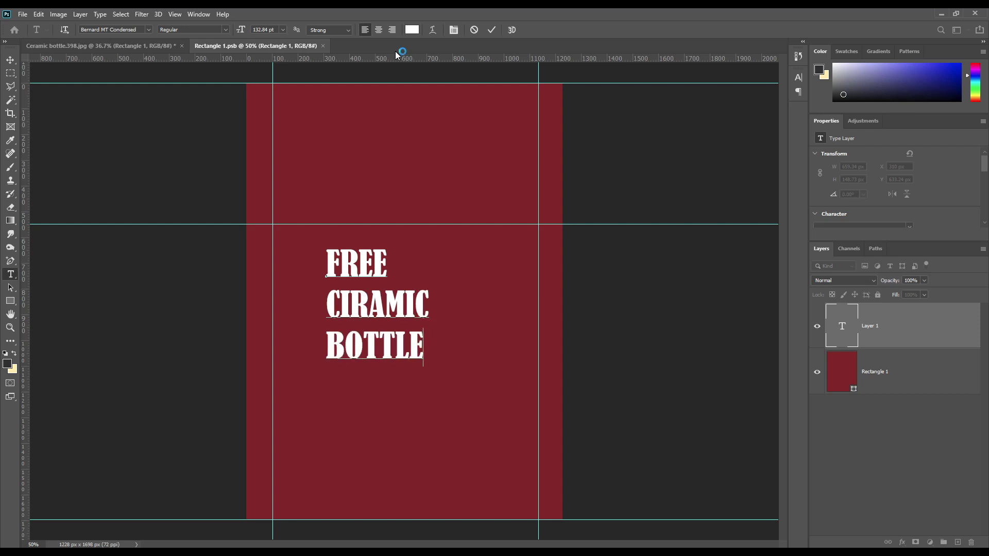
key("Return")
type("MOCKUP")
left_click(492, 30)
left_click(378, 29)
Enlarge the title text and center it horizontally on the artwork below the middle guide.
left_click(10, 60)
key("ctrl+t")
left_click_drag(378, 326, 421, 332)
left_click_drag(421, 407, 456, 380)
left_click(510, 29)
left_click(11, 274)
left_click(310, 481)
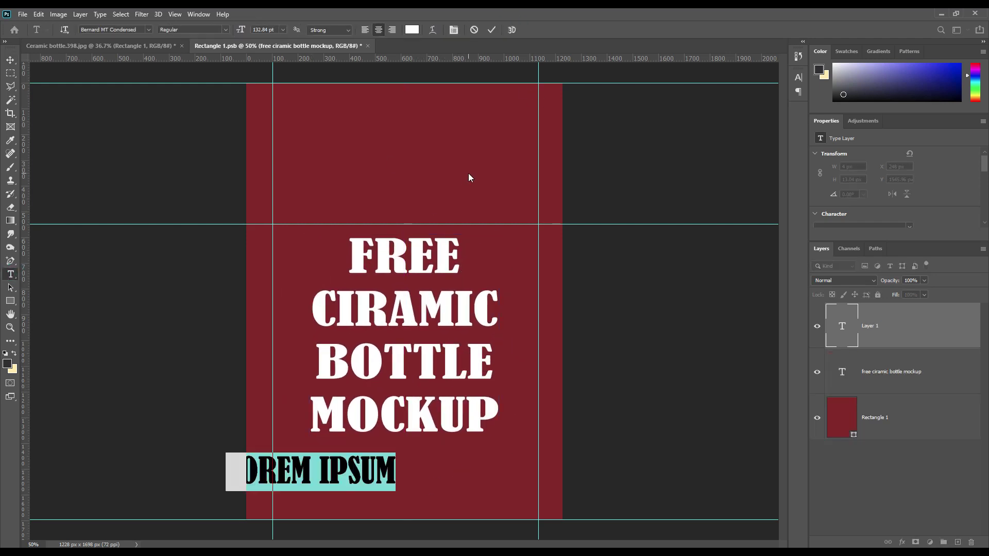
left_click(149, 29)
left_click(118, 60)
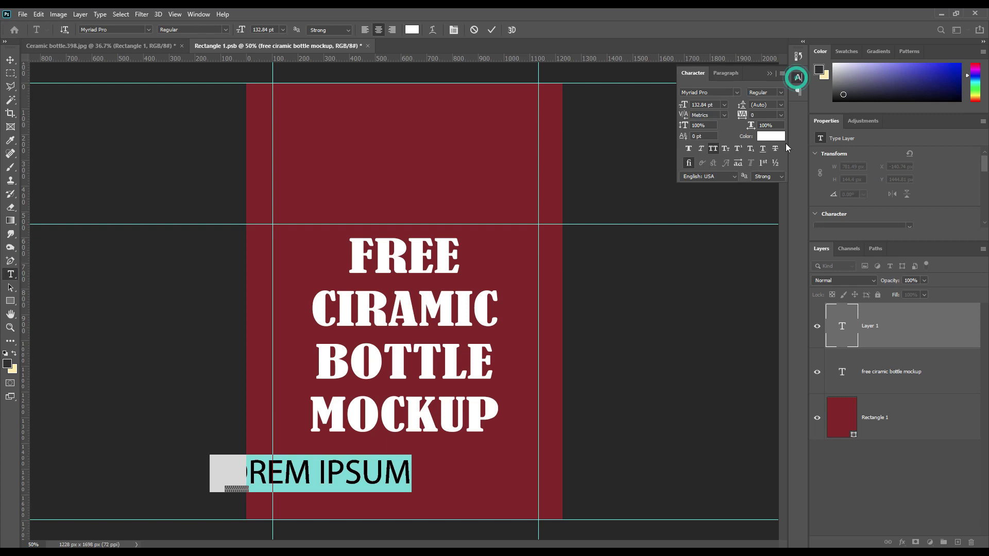
type("www.mockuphut.com")
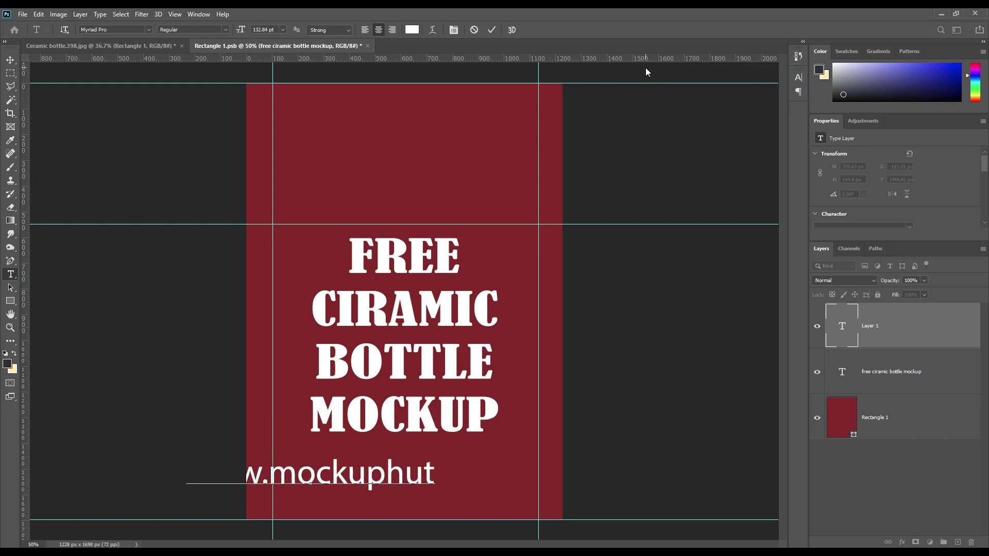
left_click(491, 30)
Scale the website text down to about 58.3 pt and center it beneath the word MOCKUP.
key("v")
key("ctrl+t")
left_click_drag(469, 492, 464, 467)
key("Return")
Widen the letter spacing of the website text until it spans about 859 px.
left_click(10, 274)
left_click_drag(335, 469, 475, 469)
key("alt+Right")
key("alt+Right")
key("alt+Right")
key("alt+Right")
key("alt+Right")
key("alt+Right")
key("alt+Right")
key("alt+Right")
key("alt+Right")
key("alt+Right")
key("alt+Right")
key("alt+Right")
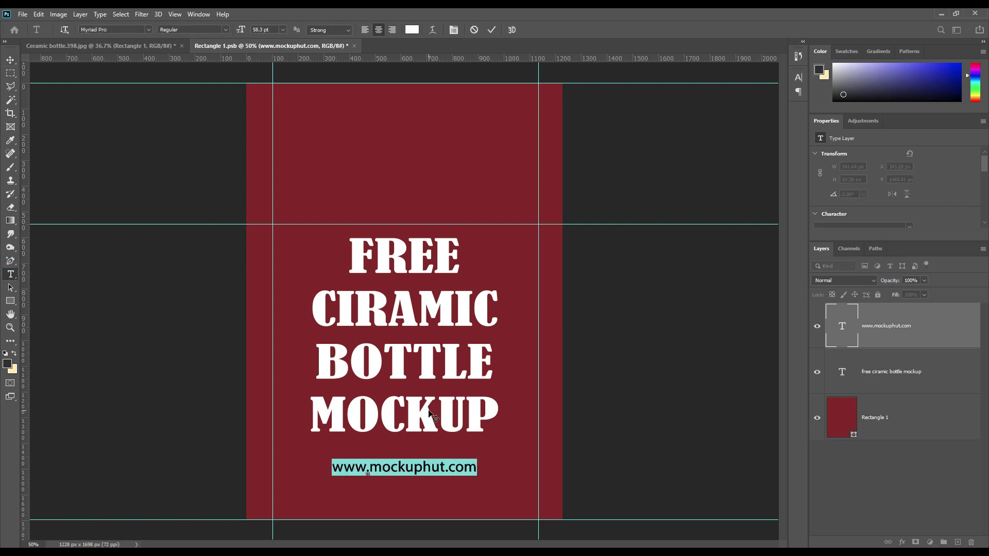
key("alt+Right")
key("alt+Right")
key("alt+Right")
key("alt+Right")
left_click(492, 30)
key("v")
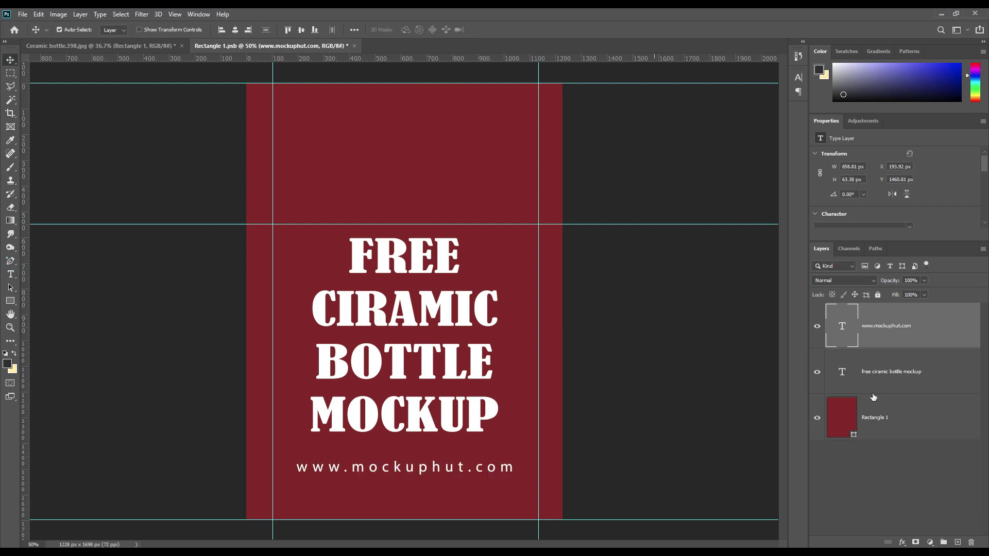
Recolor the artwork's background rectangle to the dark red 6e0e0c.
double_click(853, 435)
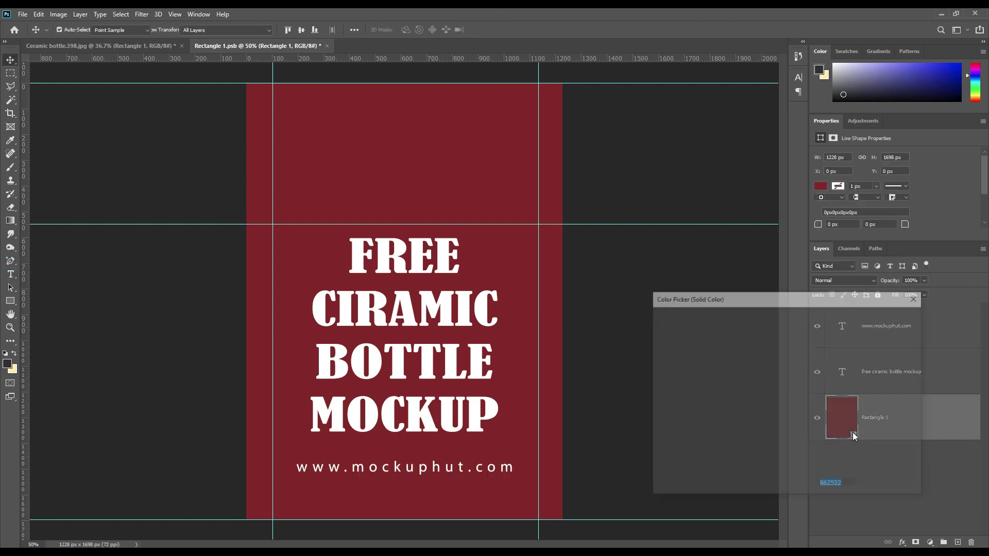
left_click_drag(755, 385, 772, 396)
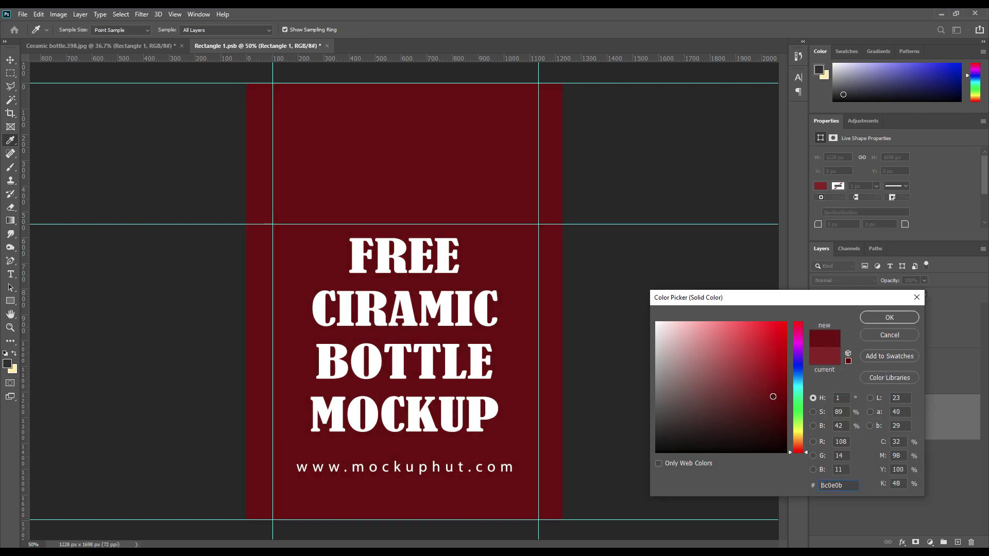
left_click(889, 316)
key("v")
left_click(886, 466)
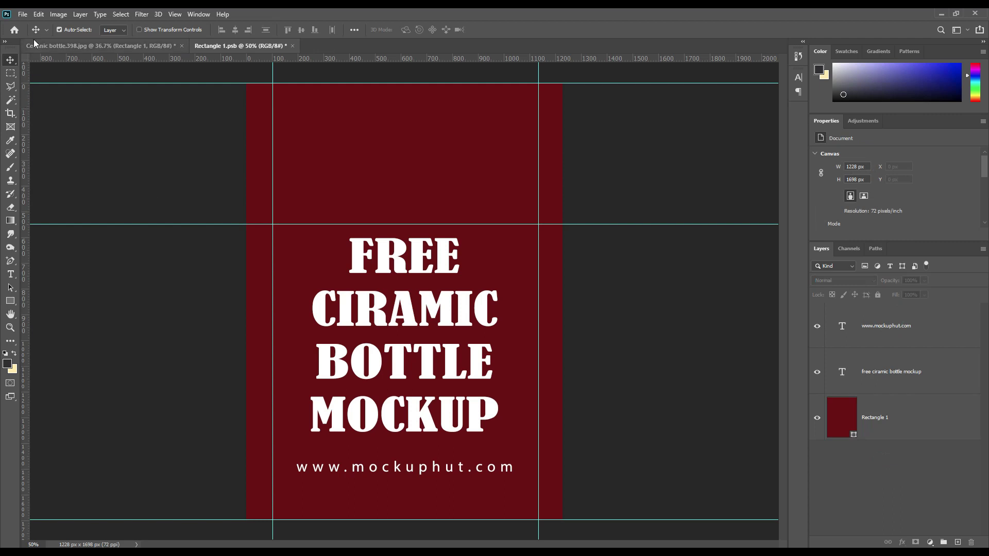
Save the smart object artwork and return to the Ceramic bottle document.
left_click(23, 14)
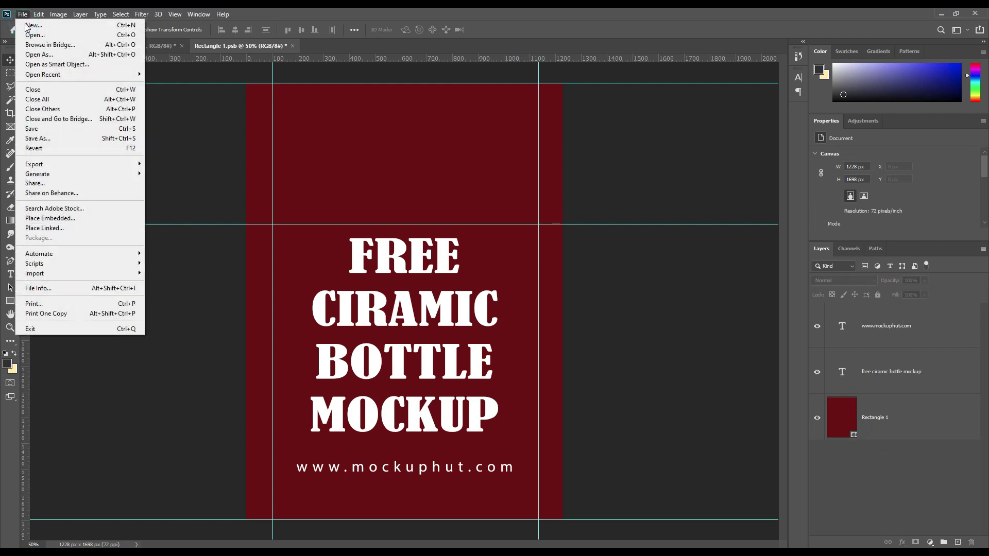
left_click(59, 129)
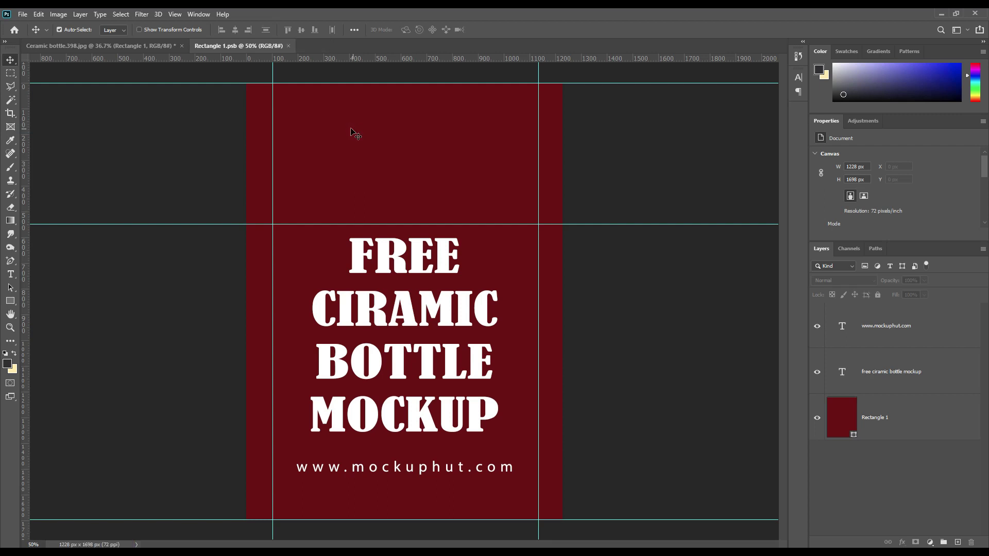
left_click(114, 45)
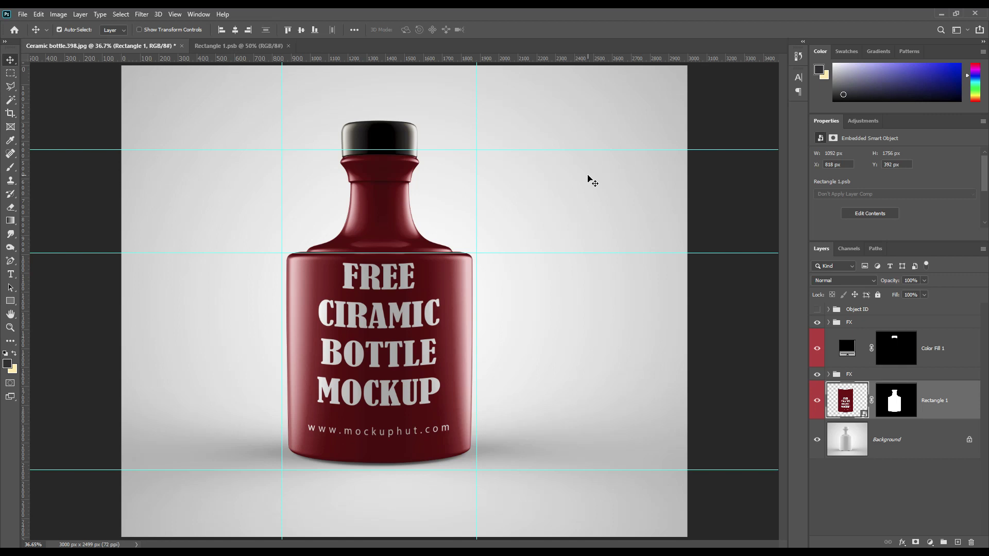
Remove all five guides around the bottle from the canvas.
left_click_drag(445, 151, 463, 21)
left_click_drag(477, 130, 890, 129)
left_click_drag(506, 253, 502, 31)
left_click_drag(280, 224, 26, 187)
left_click_drag(369, 470, 780, 376)
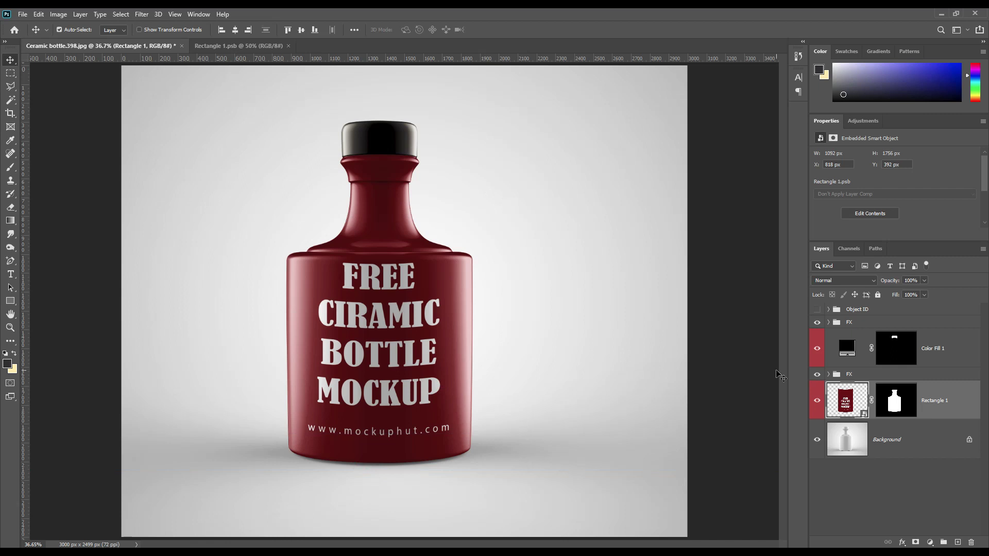
With the Background layer active, load the cap and bottle masks as one combined selection and invert it.
left_click(952, 456)
left_click(930, 541)
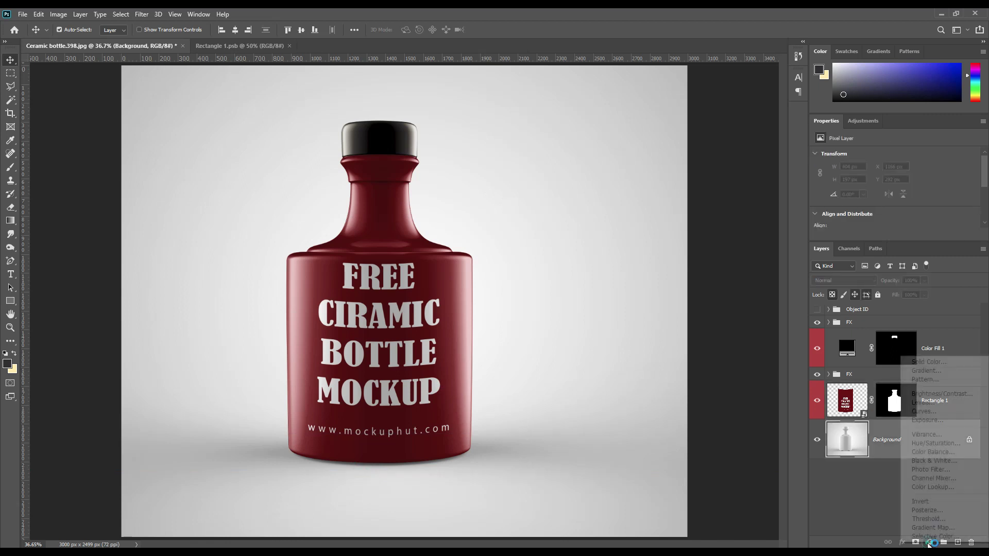
left_click(886, 490)
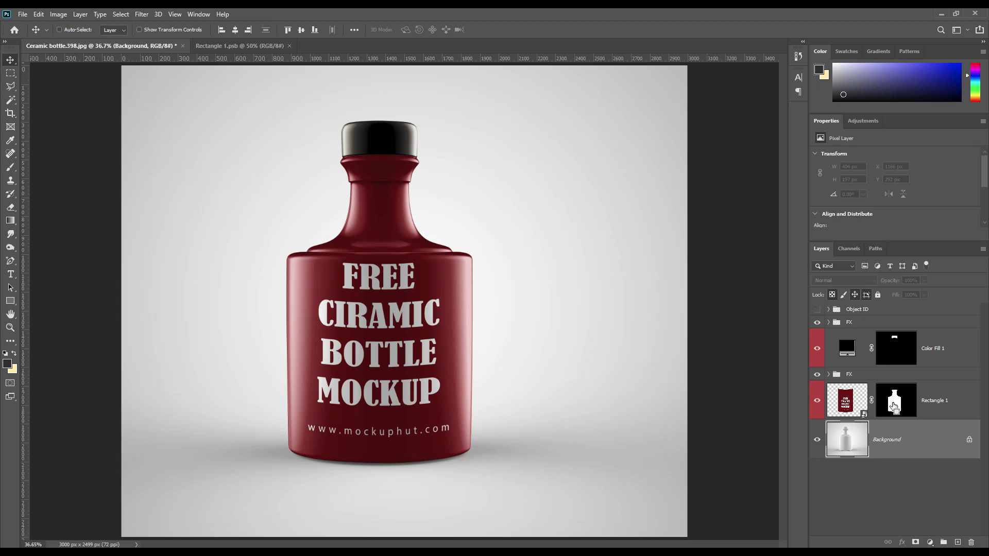
left_click(895, 357, "ctrl")
left_click(897, 403, "ctrl")
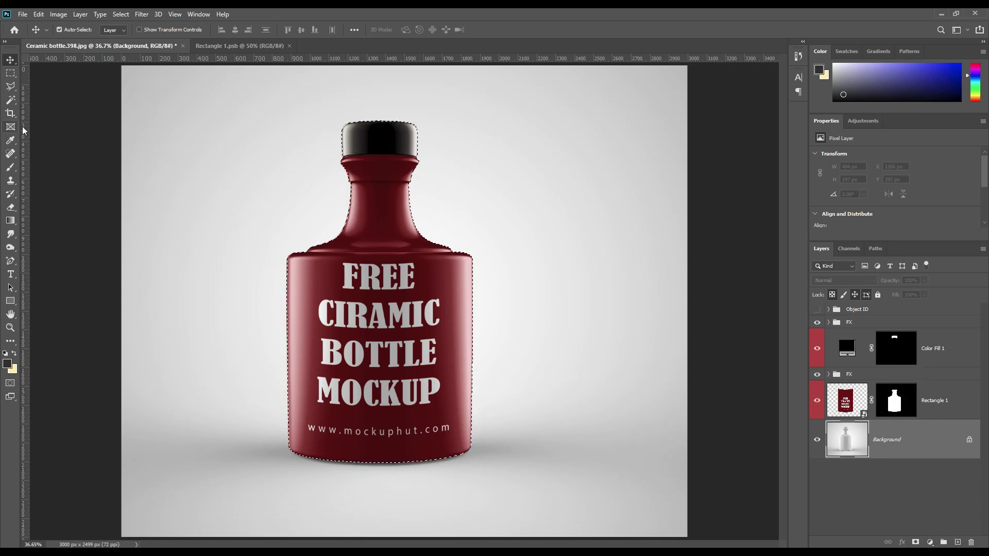
left_click(58, 15)
mouse_move(121, 14)
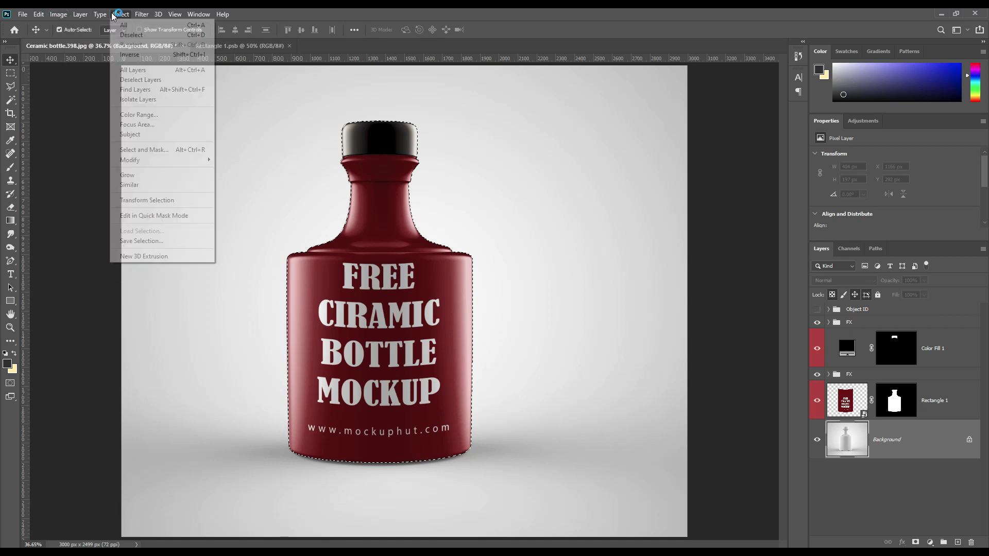
left_click(144, 54)
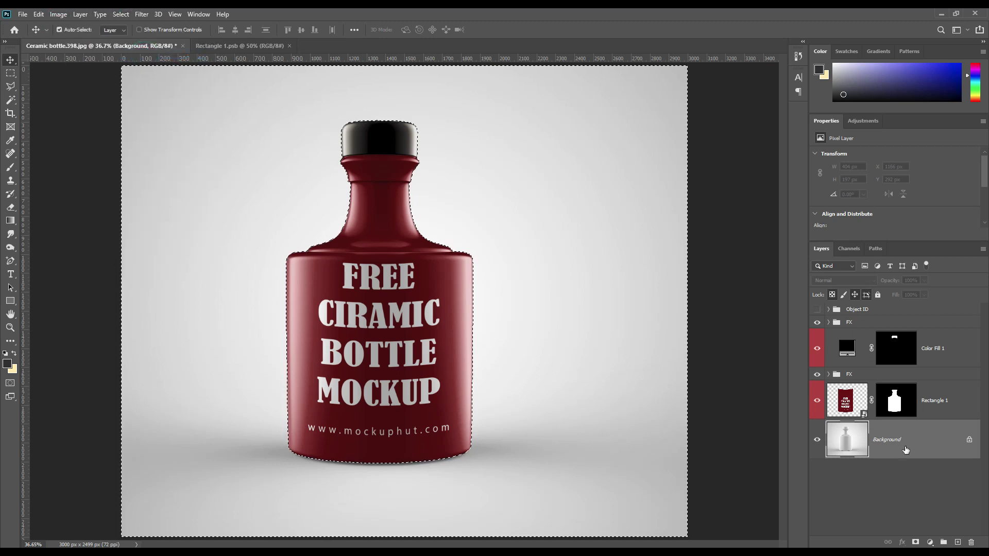
Add a Solid Color fill in c0807f, sampled from the bottle's highlight, over the selected backdrop and blend it with Linear Burn.
left_click(930, 542)
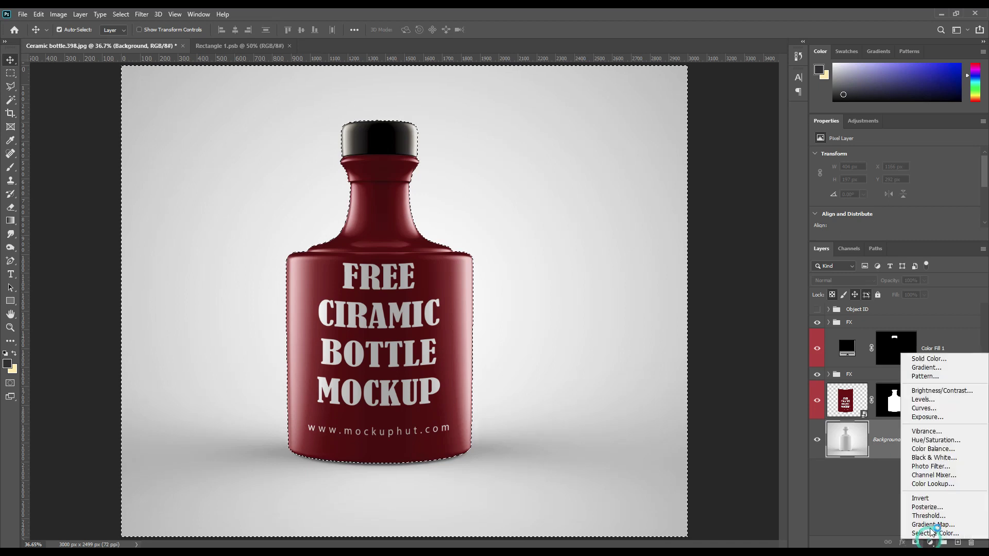
left_click(926, 358)
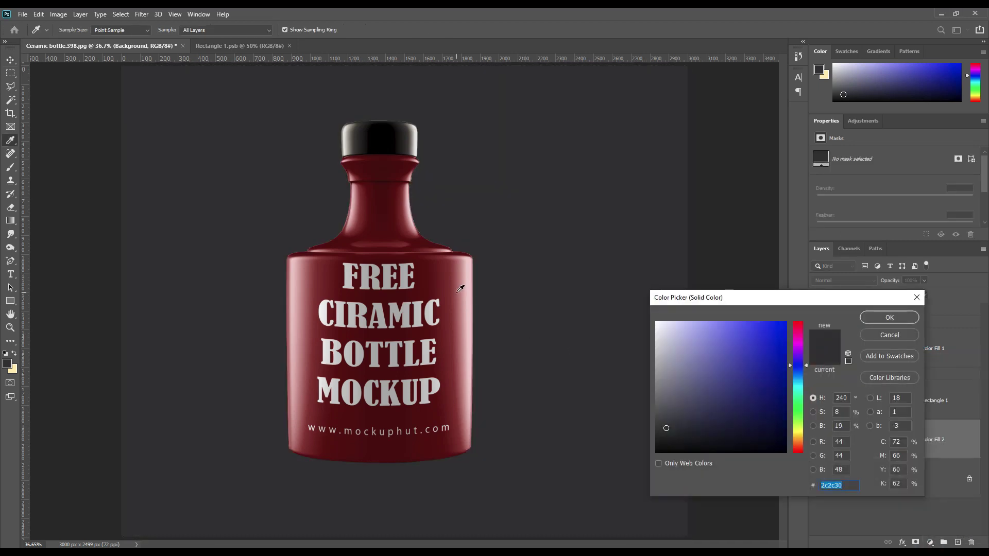
left_click(463, 270)
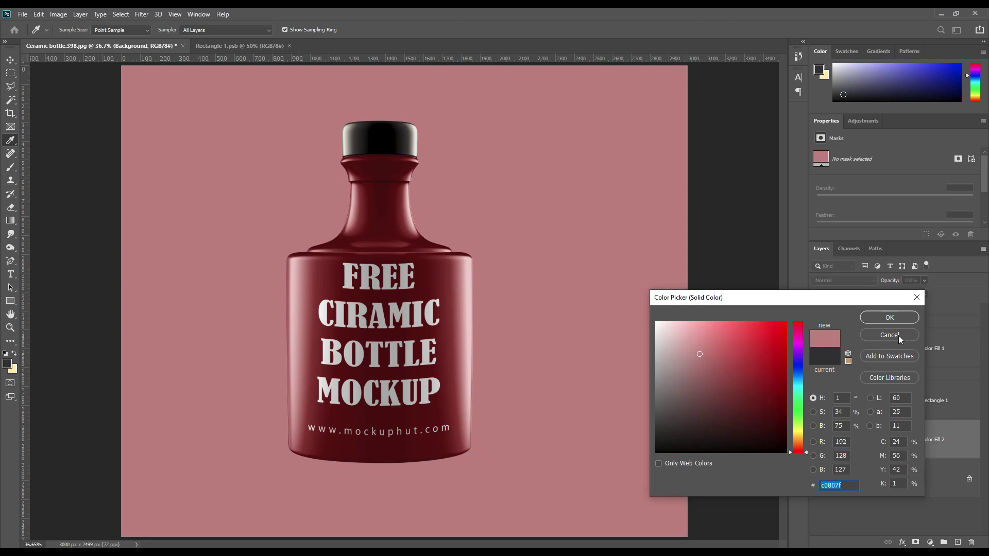
left_click(887, 318)
left_click(854, 280)
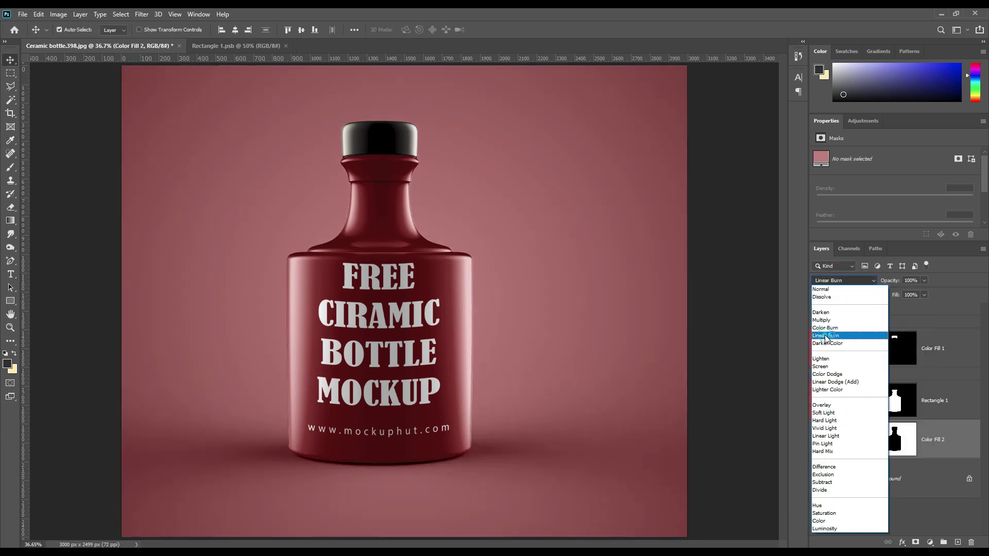
left_click(826, 336)
Adjust the backdrop fill color to a slightly more saturated dusty red.
double_click(847, 440)
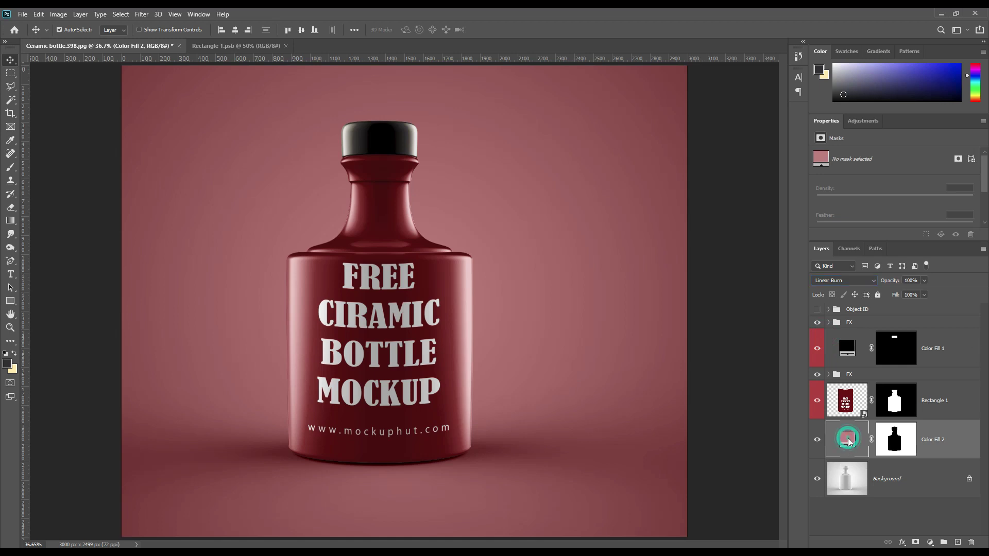
left_click(710, 361)
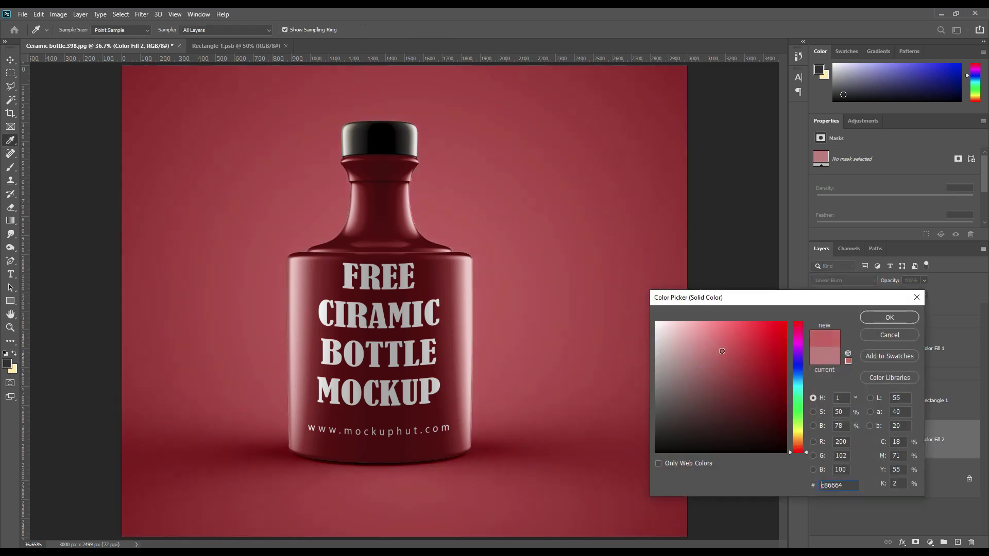
left_click(689, 375)
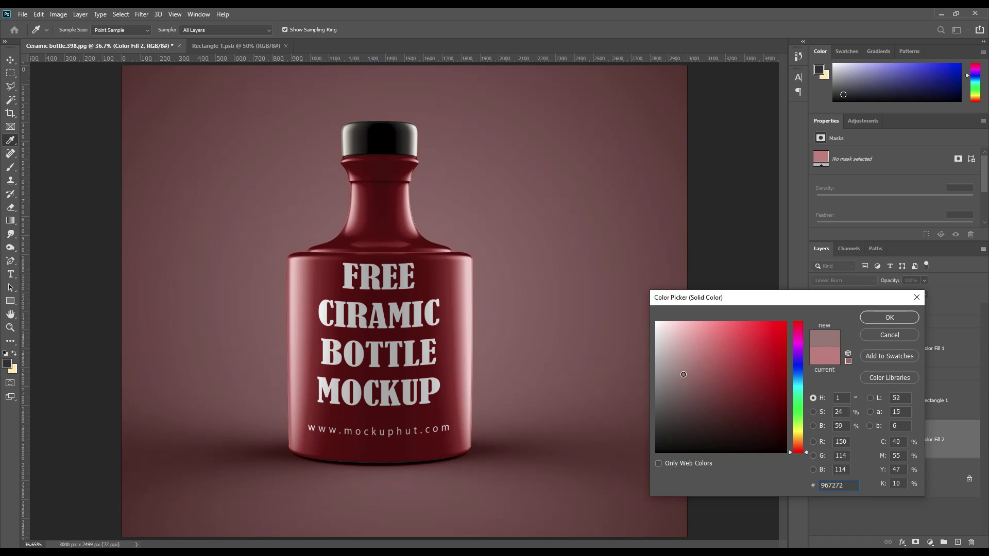
left_click(672, 369)
mouse_move(672, 369)
left_mouse_down()
mouse_move(635, 359)
mouse_move(664, 375)
mouse_move(711, 370)
mouse_move(708, 357)
left_mouse_up()
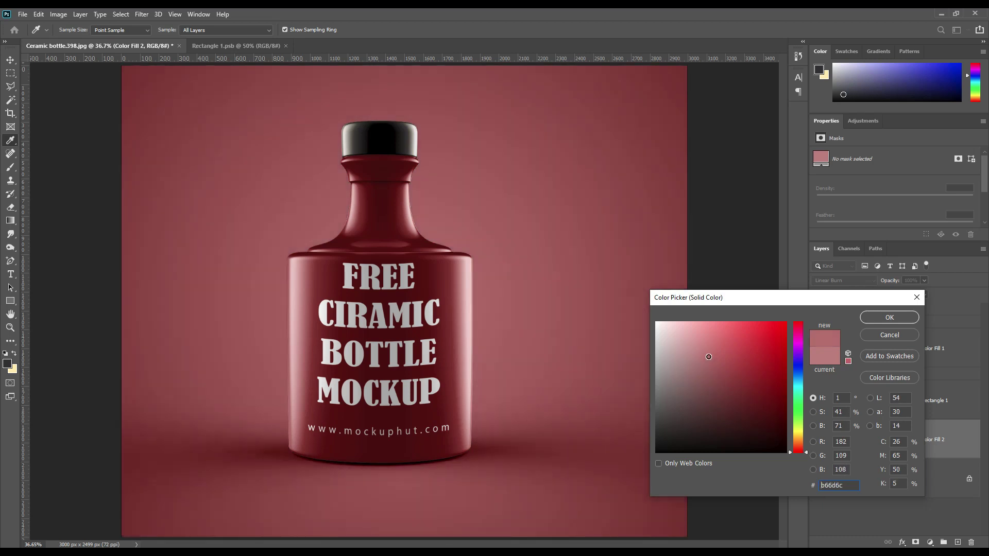
left_click(895, 316)
Mark the backdrop's Color Fill 2 layer with the red color label and deselect all layers.
left_click(918, 524)
right_click(952, 447)
left_click(872, 349)
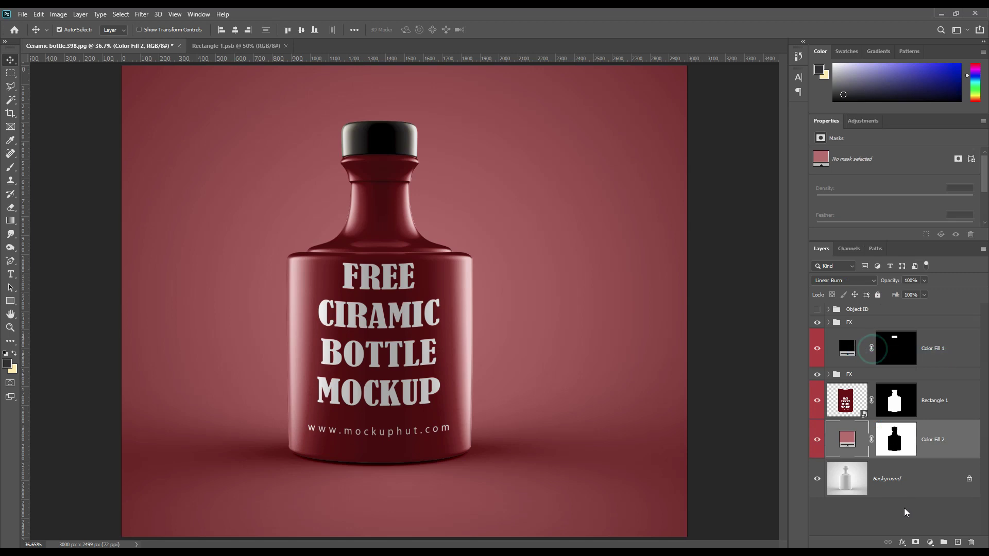
left_click(904, 507)
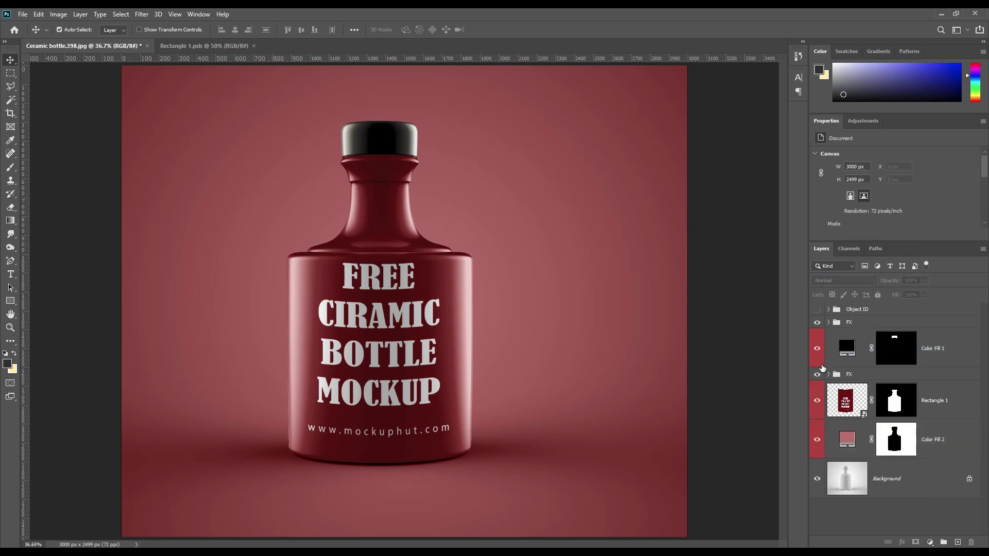